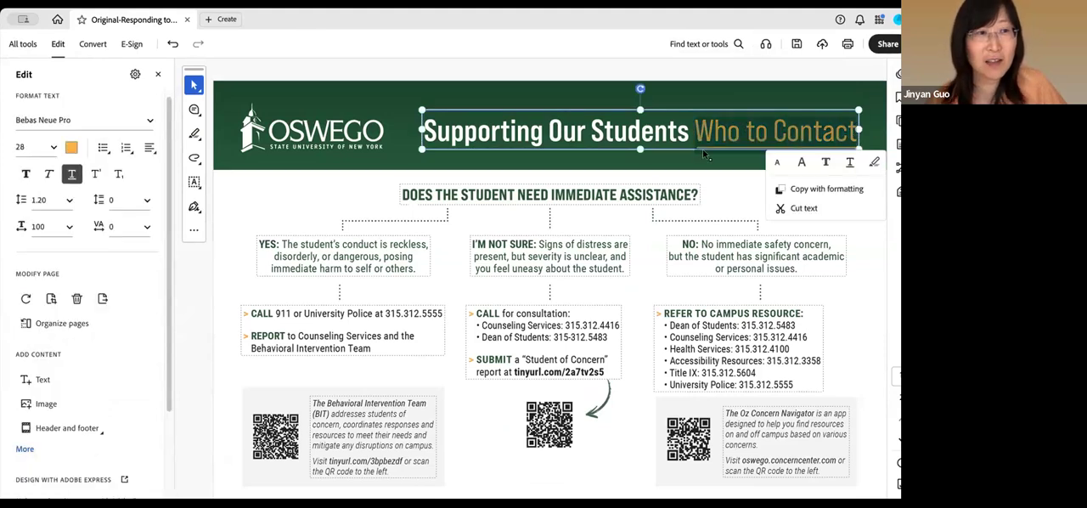
Try to recolour the selected "Who to Contact" text in the banner title to White from the Apple colour palette
{"action": "left_click", "coordinate": [71, 148]}
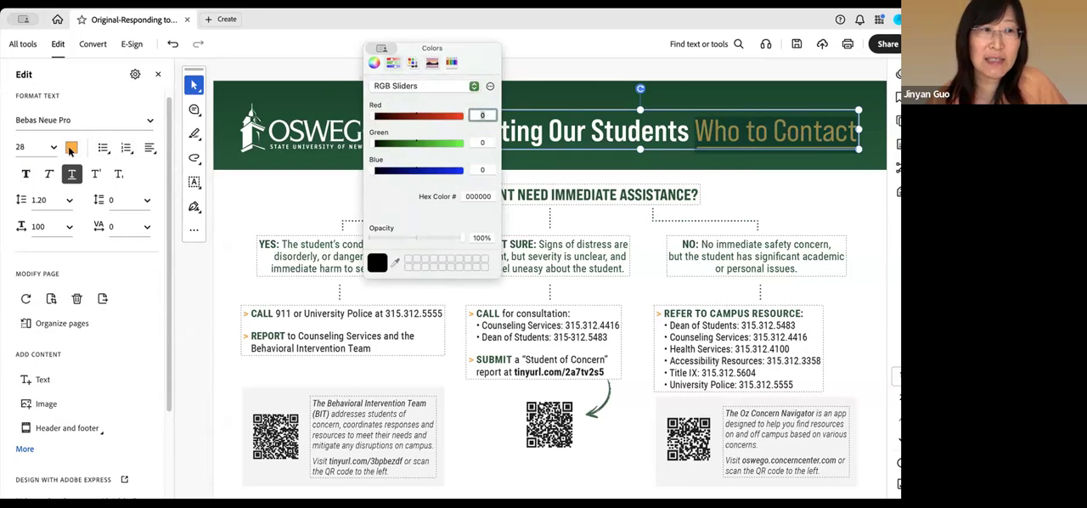
{"action": "left_click", "coordinate": [412, 62]}
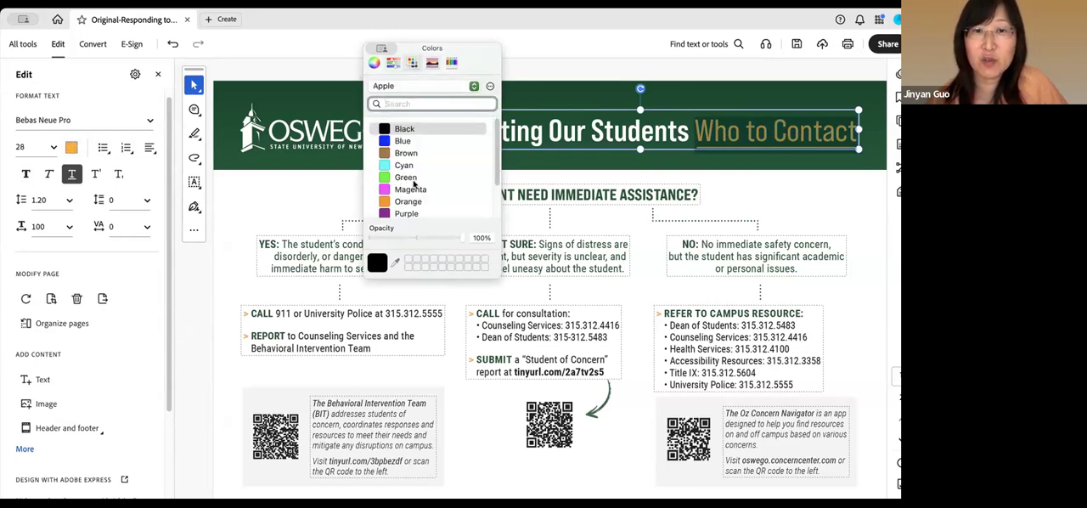
{"action": "scroll", "coordinate": [413, 182], "scroll_direction": "down", "scroll_amount": 3}
{"action": "left_click", "coordinate": [405, 206]}
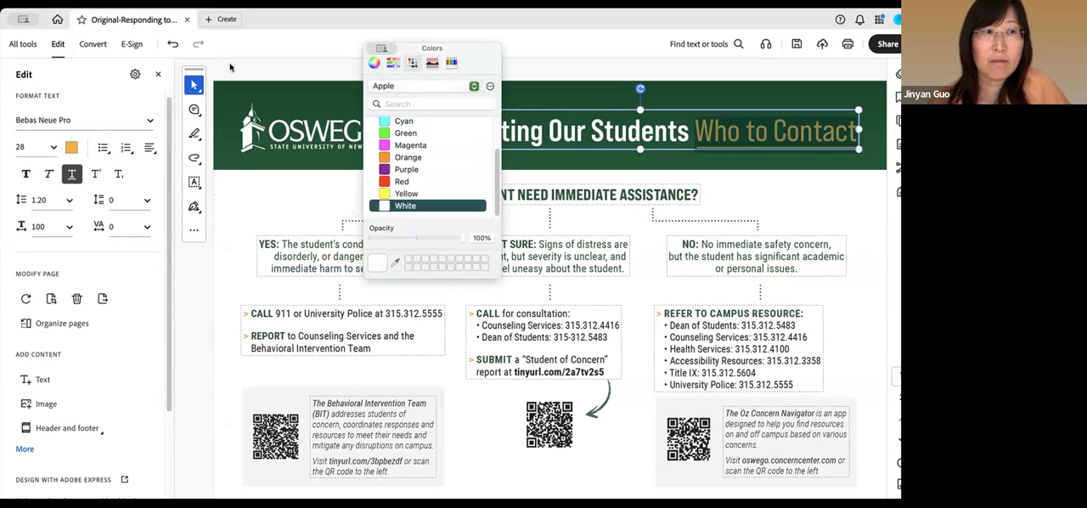
{"action": "left_click_drag", "start_coordinate": [475, 54], "coordinate": [493, 72]}
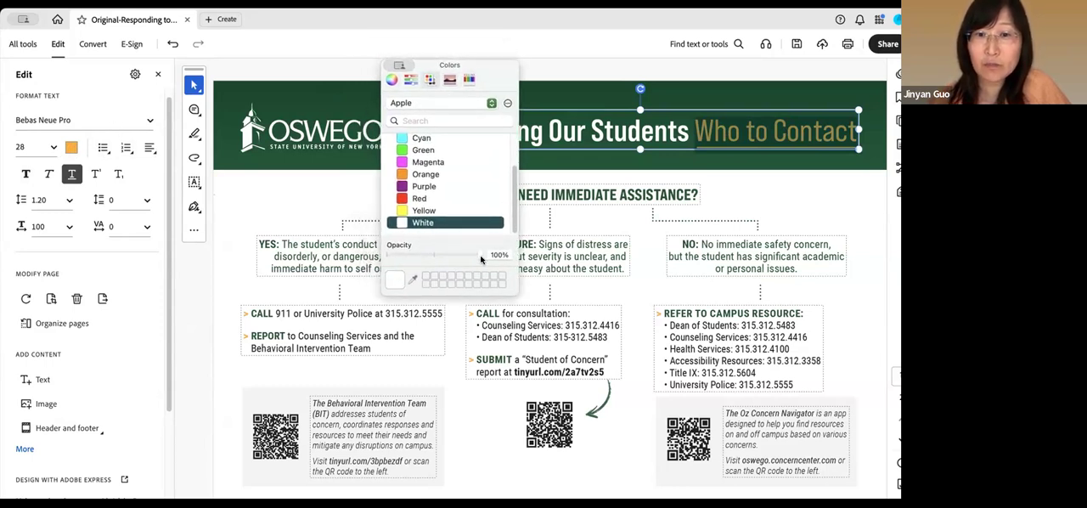
{"action": "mouse_move", "coordinate": [481, 256]}
{"action": "left_mouse_down"}
{"action": "mouse_move", "coordinate": [452, 258]}
{"action": "mouse_move", "coordinate": [481, 258]}
{"action": "left_mouse_up"}
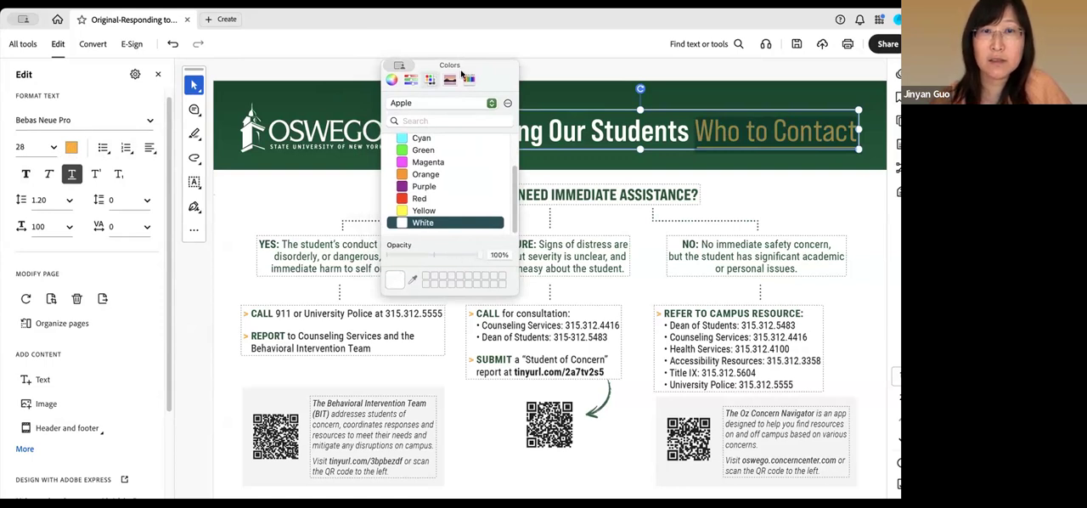
{"action": "left_click_drag", "start_coordinate": [474, 68], "coordinate": [265, 157]}
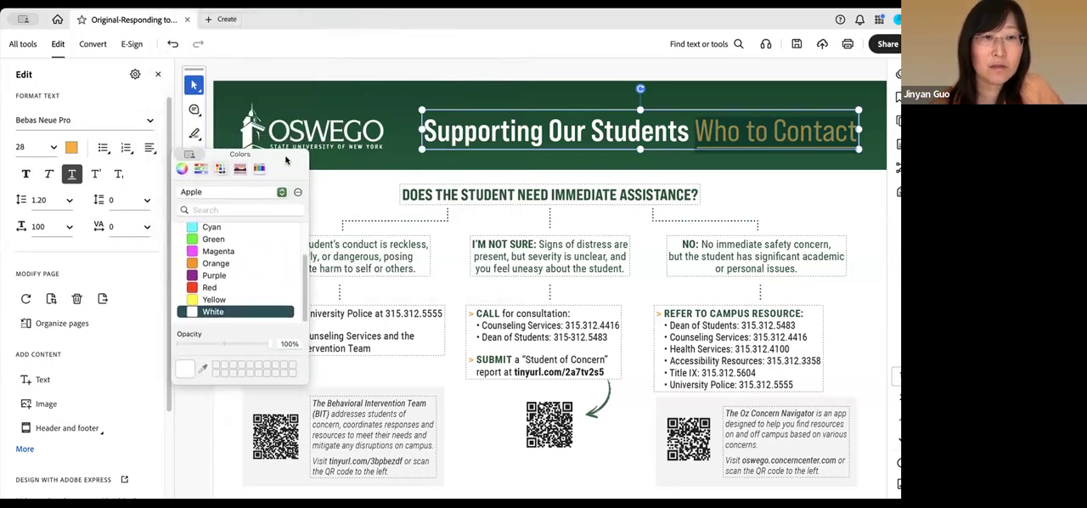
{"action": "left_click_drag", "start_coordinate": [286, 160], "coordinate": [451, 121]}
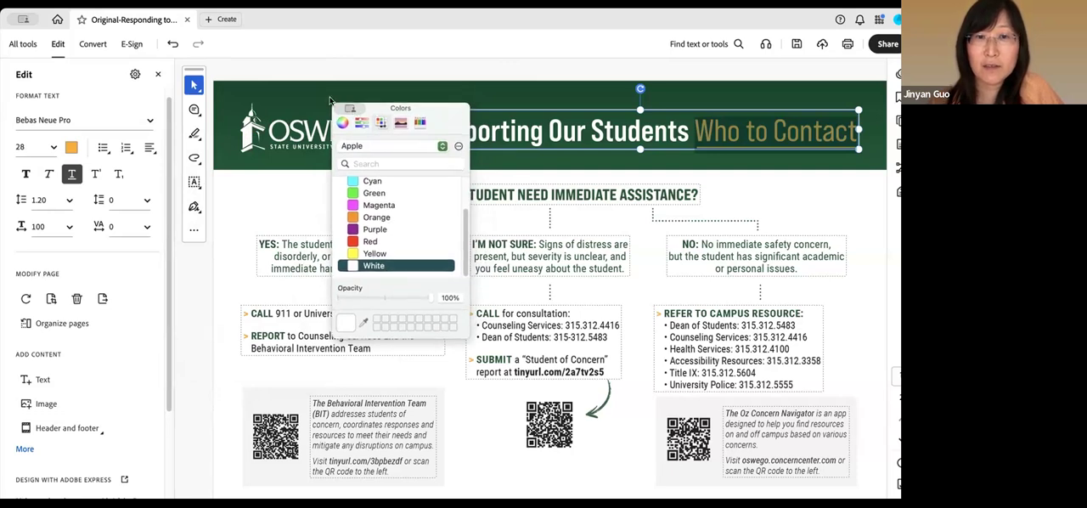
{"action": "left_click_drag", "start_coordinate": [455, 116], "coordinate": [117, 135]}
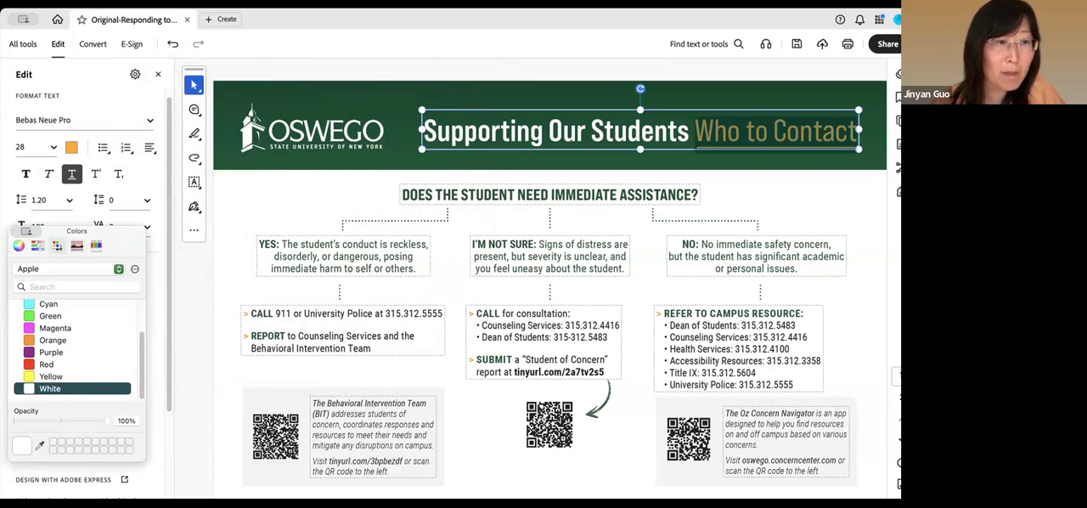
Try a pale cyan for the "Who to Contact" text with RGB values 229, 254 and 255
{"action": "left_click", "coordinate": [39, 244]}
{"action": "left_click_drag", "start_coordinate": [26, 300], "coordinate": [98, 307]}
{"action": "left_click_drag", "start_coordinate": [44, 328], "coordinate": [105, 330]}
{"action": "left_click_drag", "start_coordinate": [26, 356], "coordinate": [108, 356]}
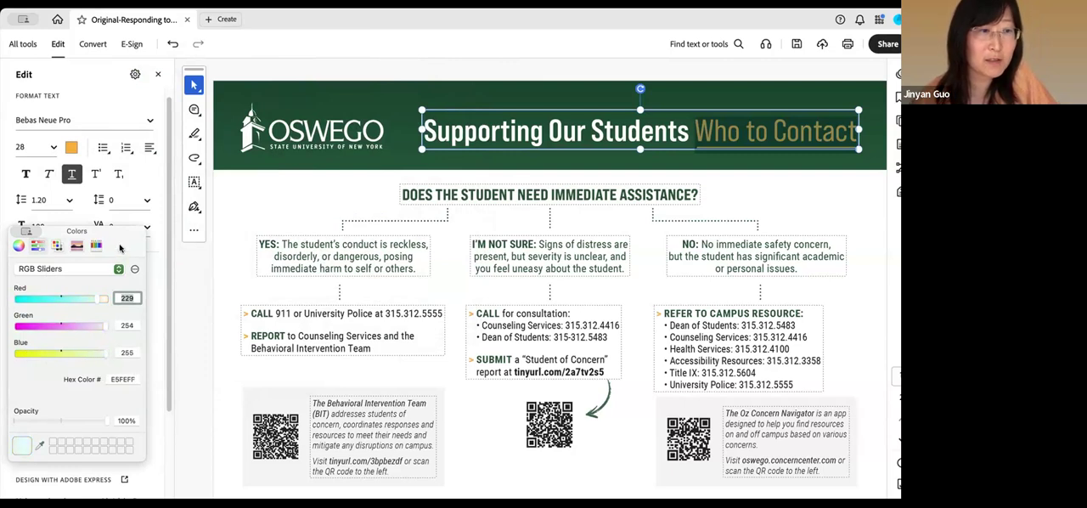
{"action": "left_click_drag", "start_coordinate": [119, 248], "coordinate": [175, 89]}
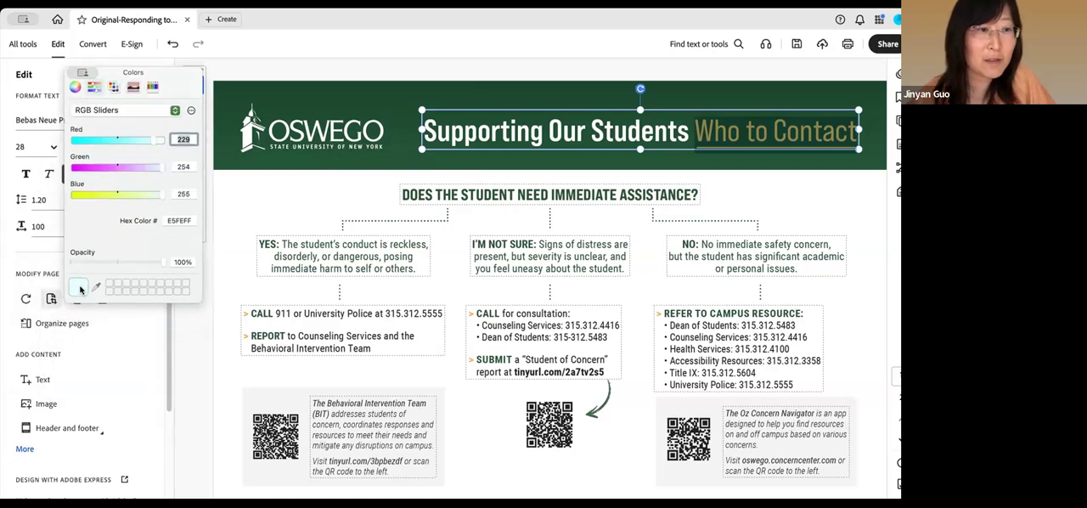
{"action": "left_click_drag", "start_coordinate": [201, 302], "coordinate": [206, 435]}
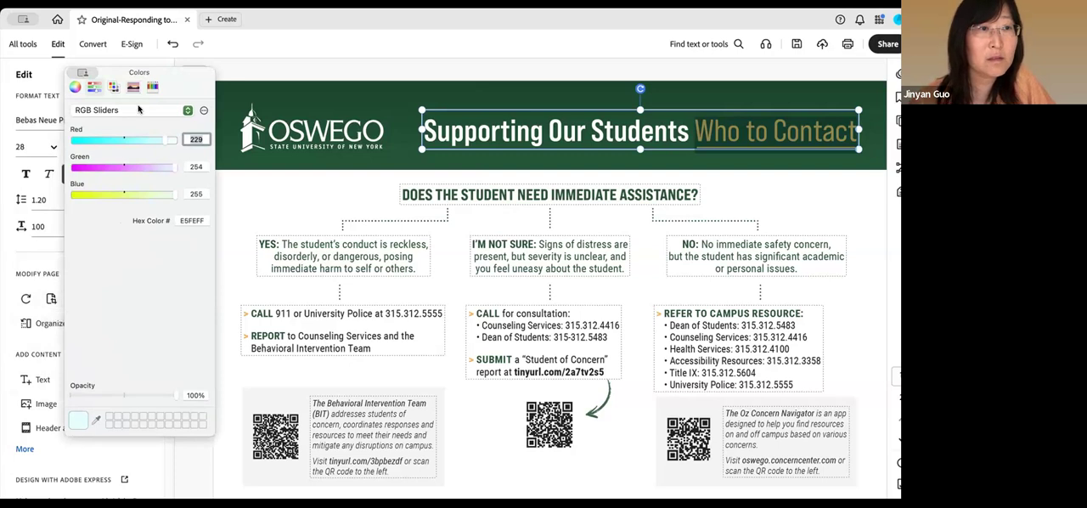
{"action": "left_click_drag", "start_coordinate": [195, 73], "coordinate": [294, 50]}
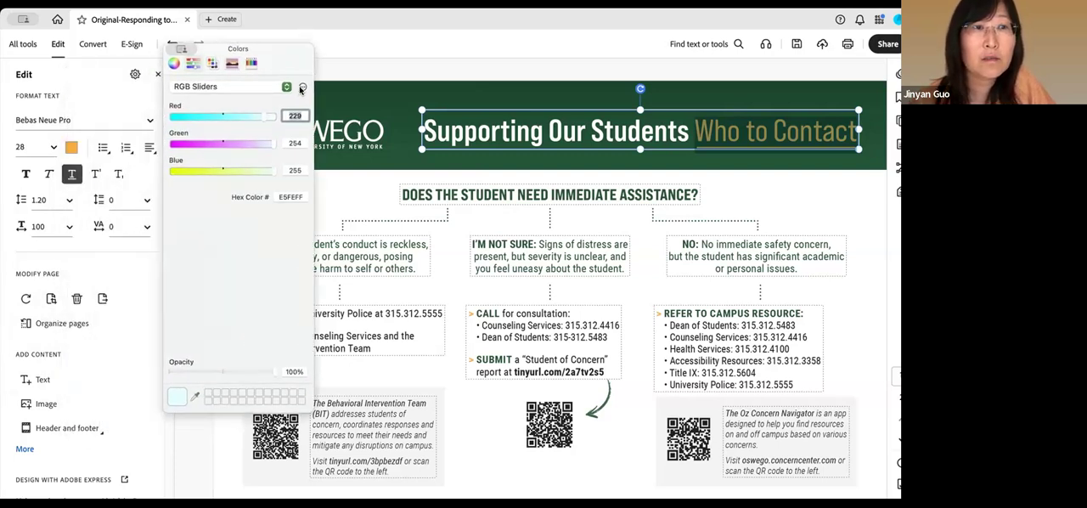
{"action": "left_click_drag", "start_coordinate": [246, 53], "coordinate": [405, 50]}
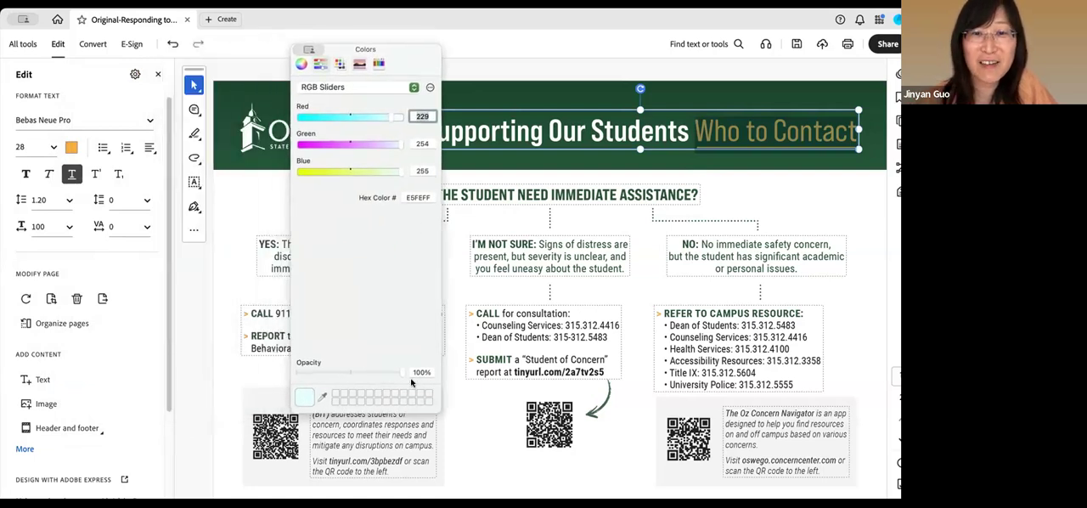
{"action": "left_click", "coordinate": [430, 90]}
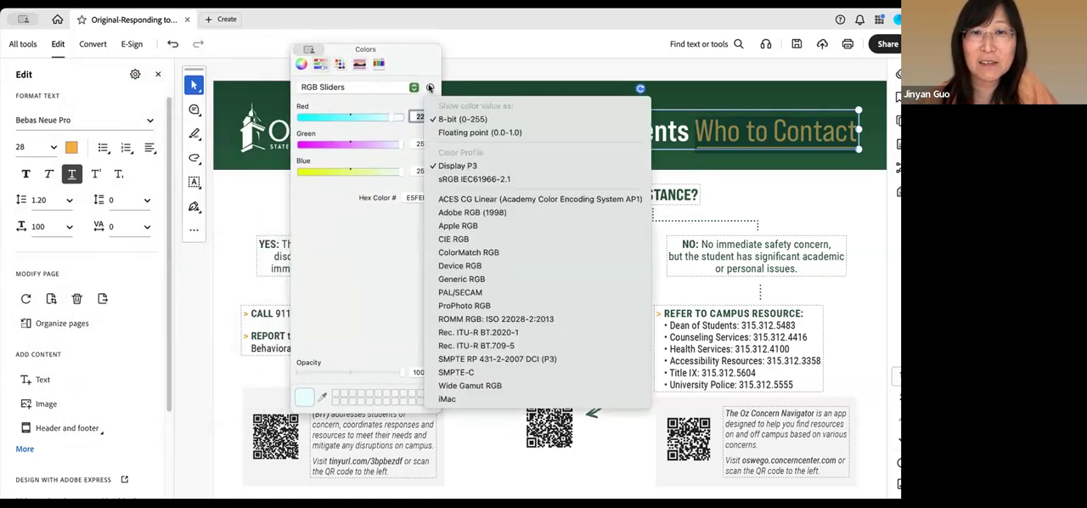
{"action": "left_click", "coordinate": [429, 58]}
{"action": "left_click_drag", "start_coordinate": [294, 50], "coordinate": [291, 49]}
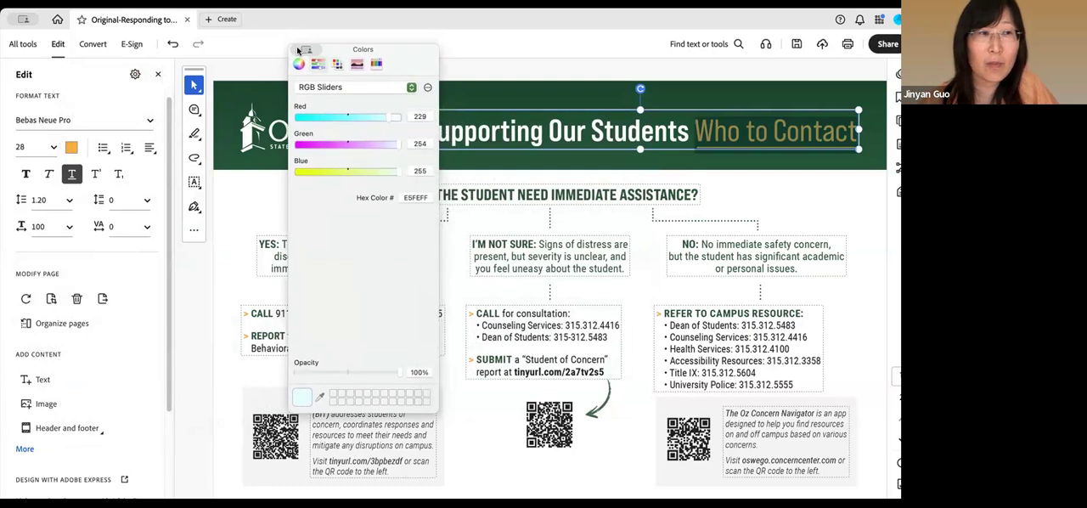
{"action": "left_click", "coordinate": [368, 291]}
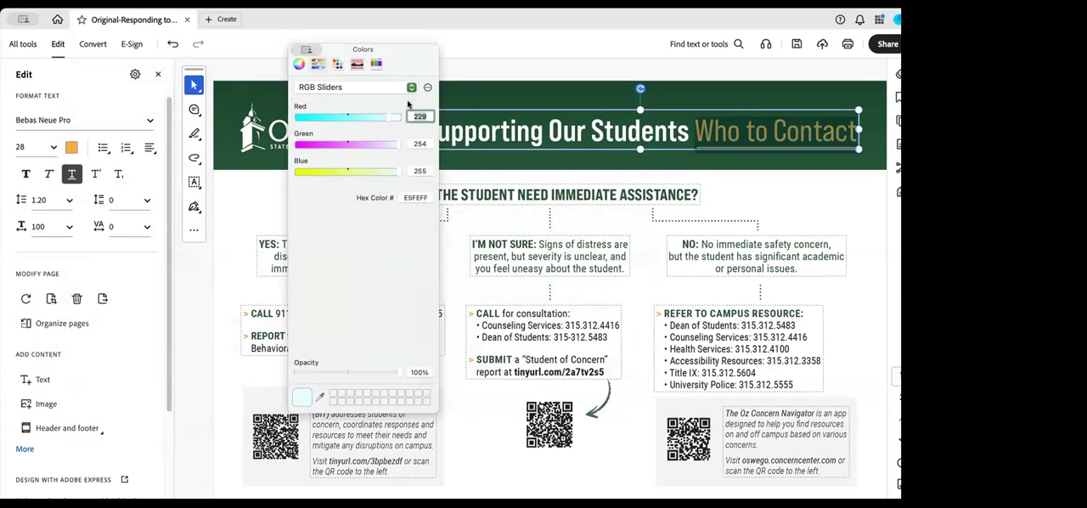
{"action": "left_click_drag", "start_coordinate": [422, 54], "coordinate": [419, 53]}
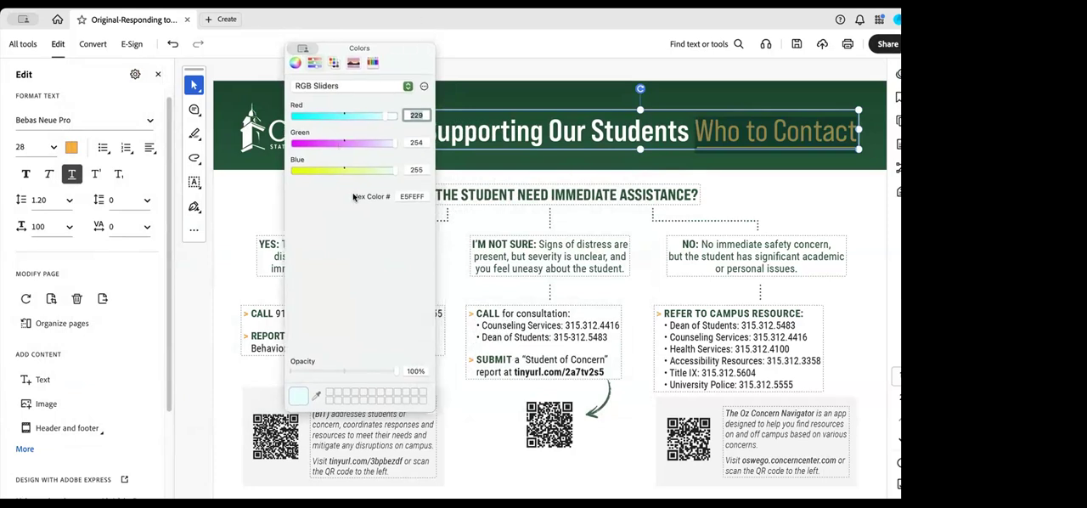
Try again to apply White from the Apple palette to the selected "Who to Contact" text
{"action": "left_click", "coordinate": [334, 62]}
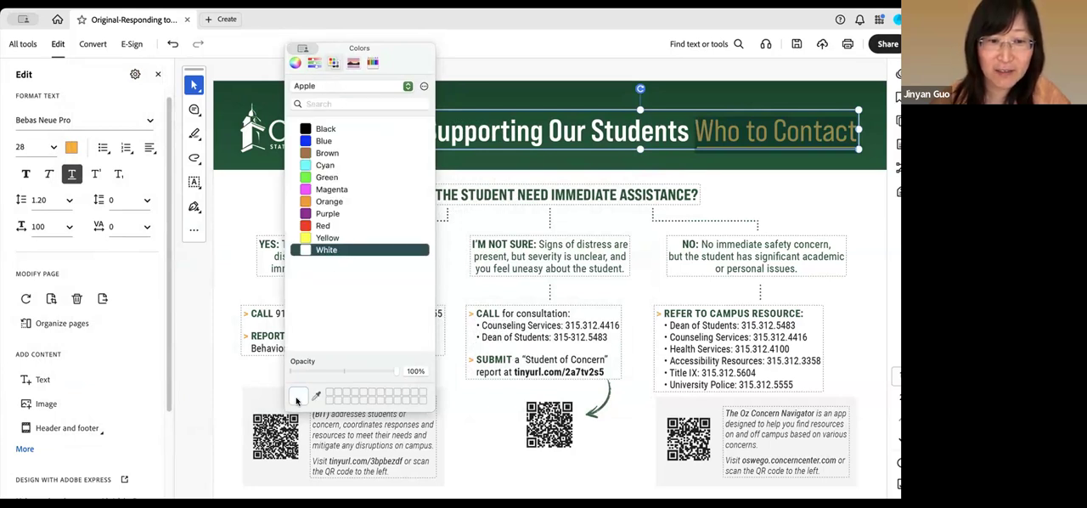
{"action": "left_click", "coordinate": [333, 317]}
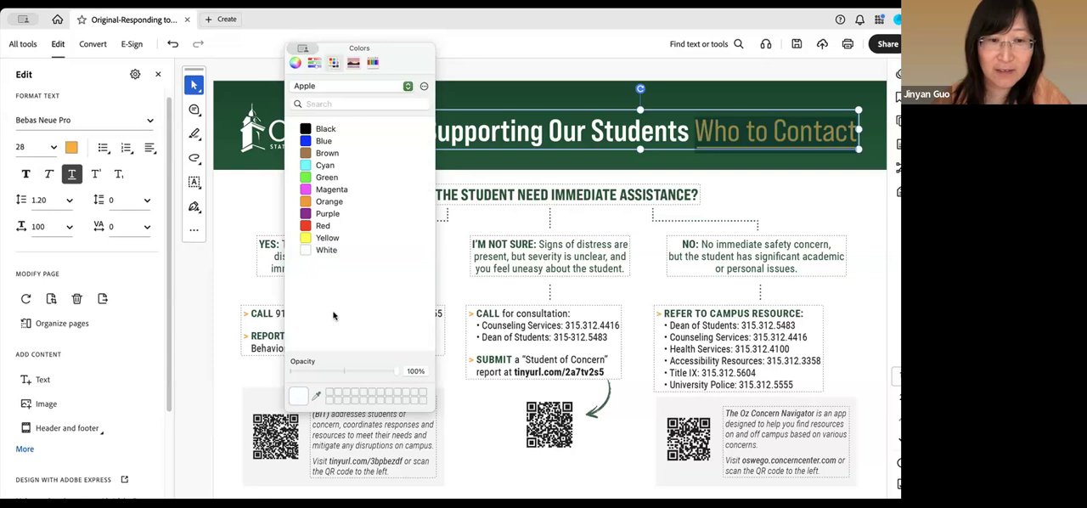
{"action": "left_click", "coordinate": [294, 396]}
{"action": "key", "text": "Up"}
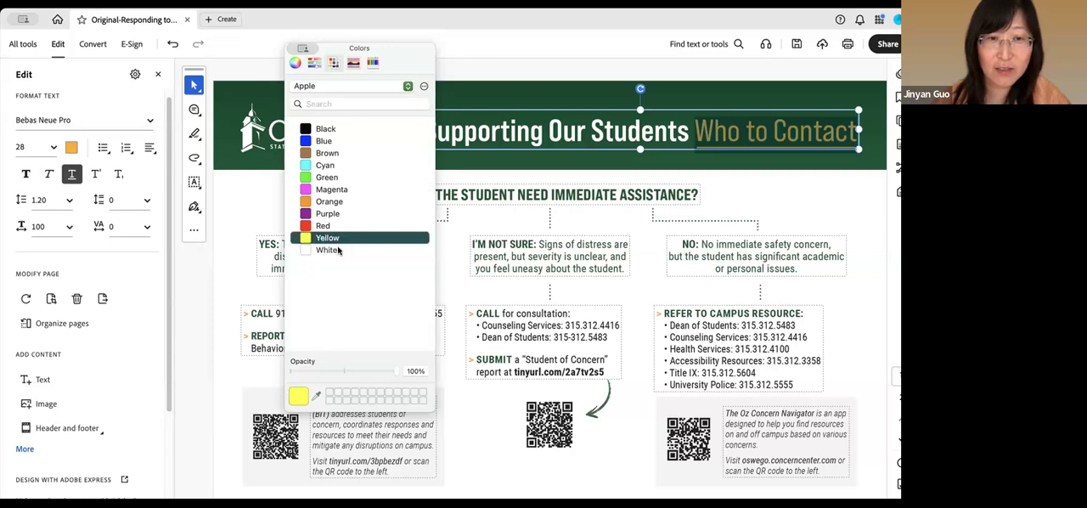
{"action": "left_click", "coordinate": [338, 251]}
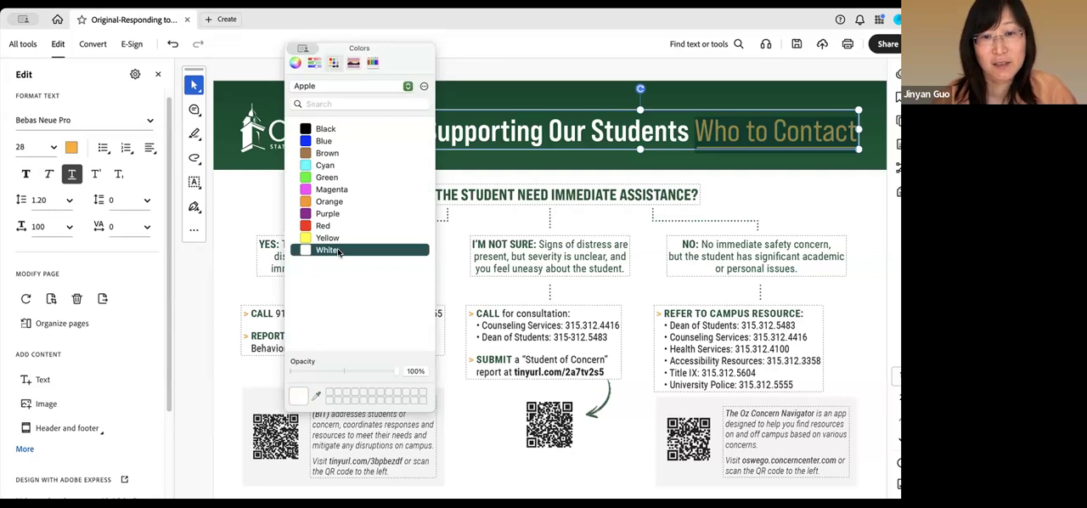
{"action": "left_click_drag", "start_coordinate": [406, 49], "coordinate": [463, 75]}
{"action": "left_click", "coordinate": [484, 115]}
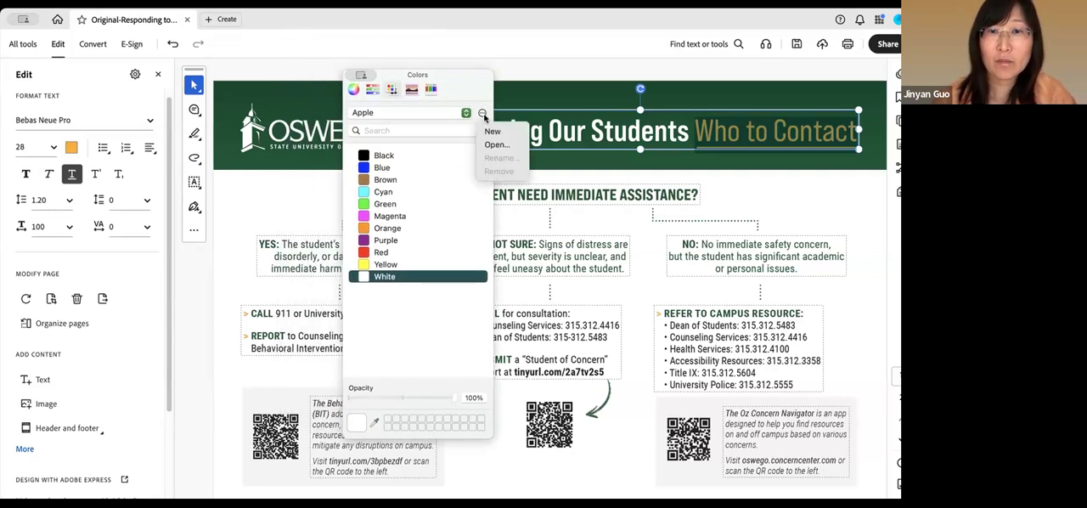
{"action": "left_click", "coordinate": [442, 202]}
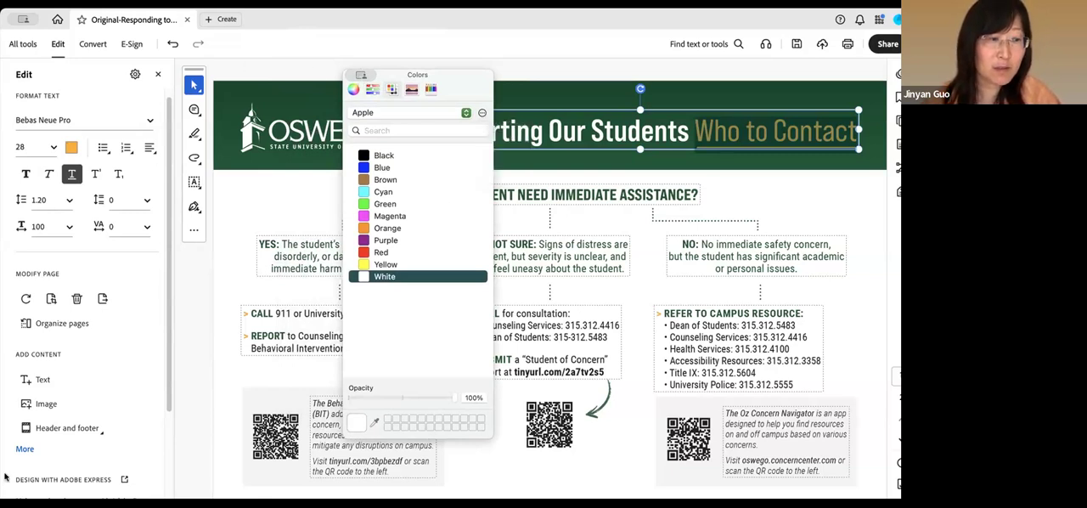
{"action": "left_click_drag", "start_coordinate": [459, 76], "coordinate": [227, 23]}
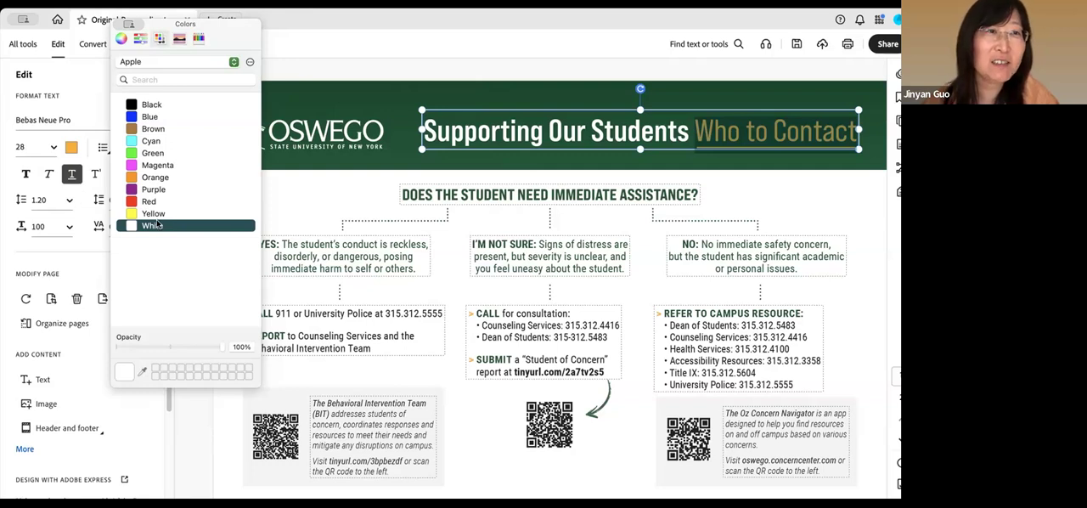
{"action": "left_click_drag", "start_coordinate": [208, 29], "coordinate": [319, 56]}
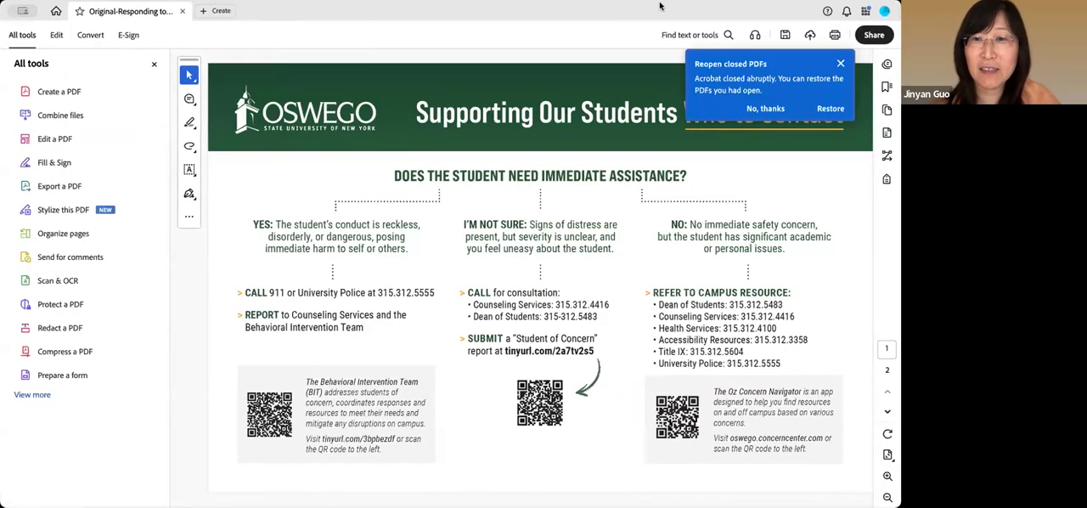
Dismiss the offer to reopen closed PDFs and put the flyer into edit mode
{"action": "left_click", "coordinate": [841, 65]}
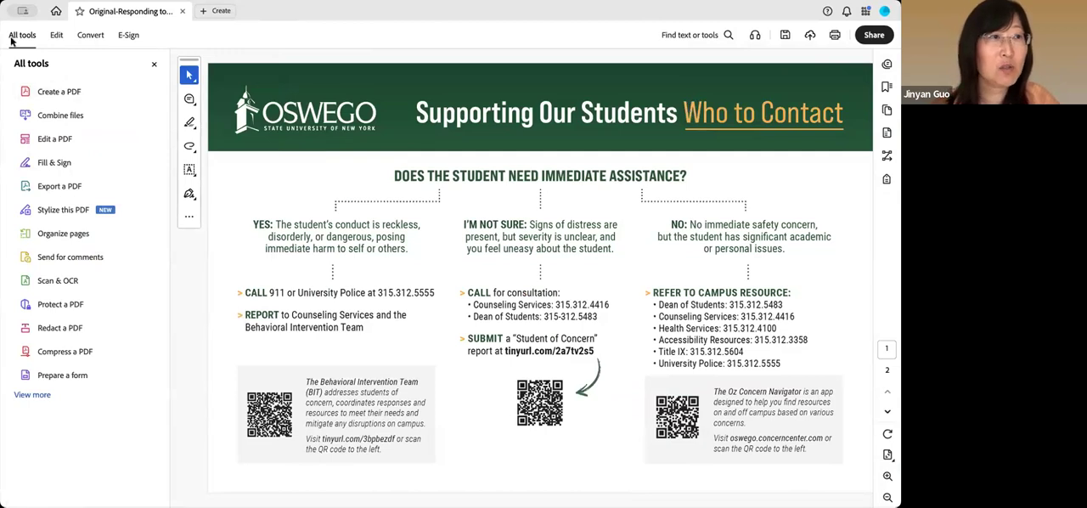
{"action": "left_click", "coordinate": [56, 138]}
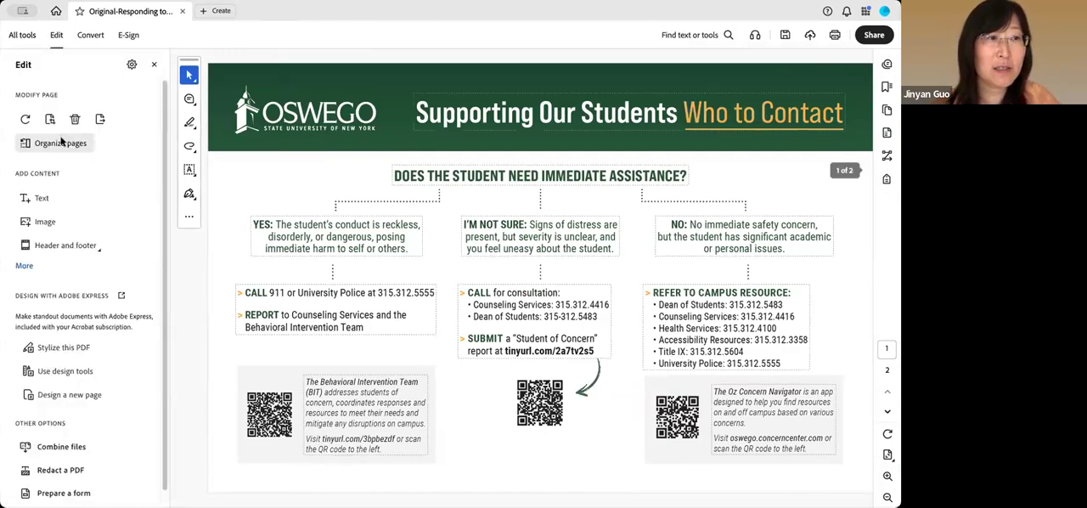
Change the colour of "Who to Contact" in the banner title to White from the Apple palette and deselect the text
{"action": "left_click_drag", "start_coordinate": [685, 112], "coordinate": [844, 112]}
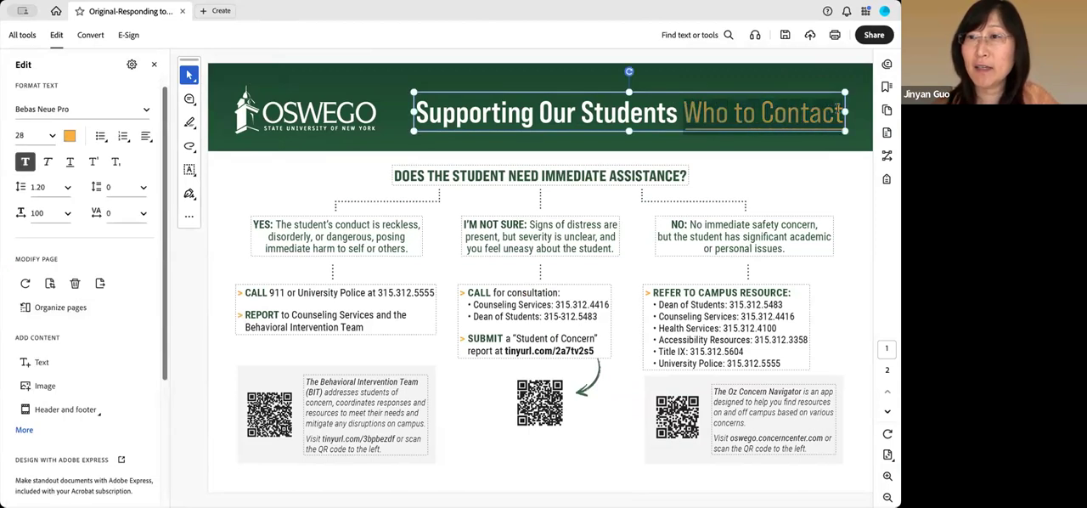
{"action": "left_click", "coordinate": [70, 136]}
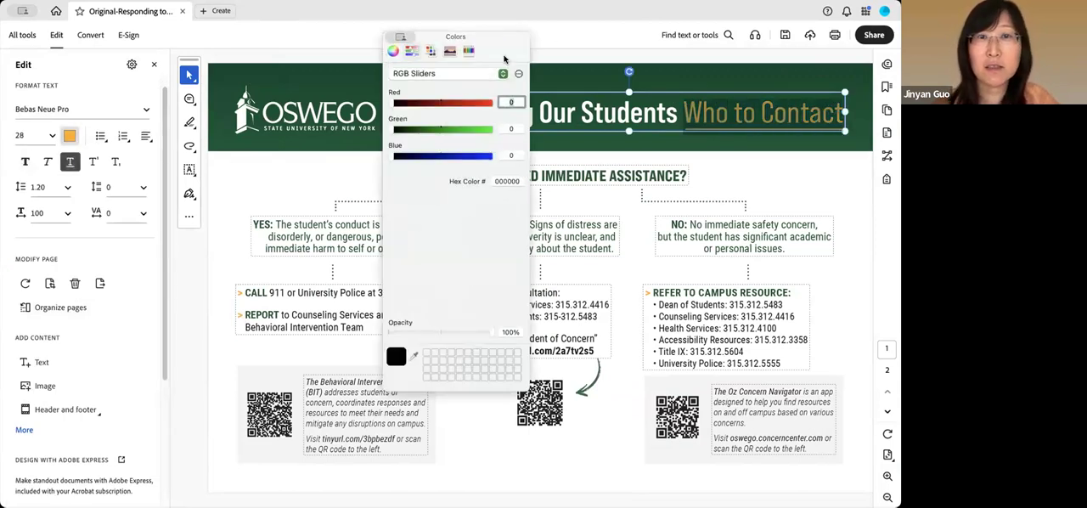
{"action": "left_click_drag", "start_coordinate": [403, 38], "coordinate": [320, 125]}
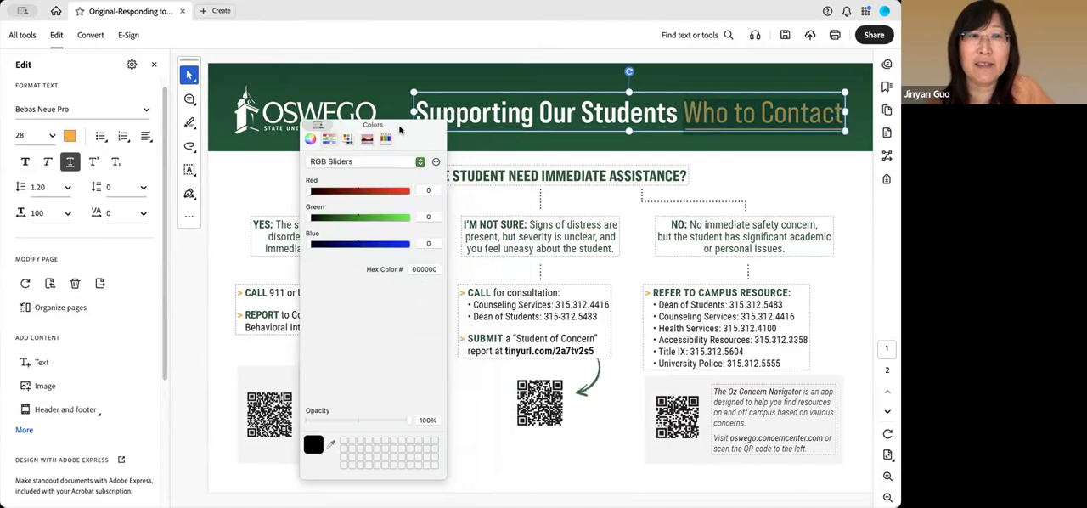
{"action": "left_click_drag", "start_coordinate": [399, 130], "coordinate": [398, 130]}
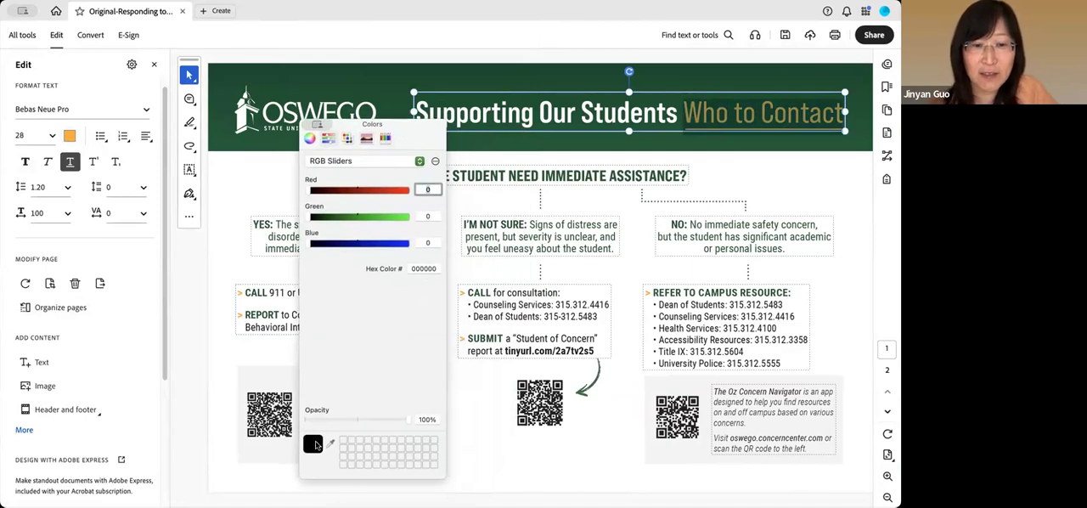
{"action": "left_click", "coordinate": [348, 139]}
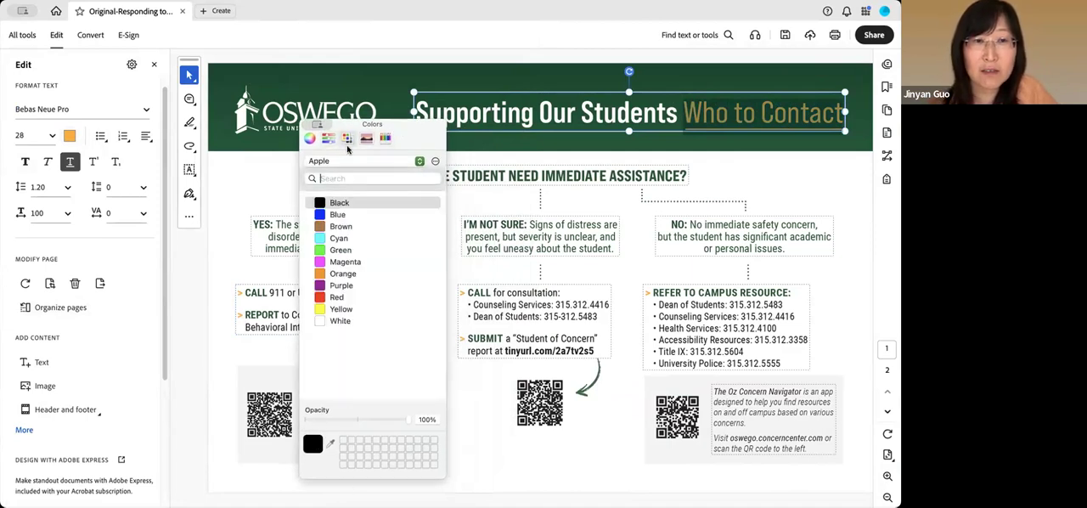
{"action": "left_click", "coordinate": [335, 322]}
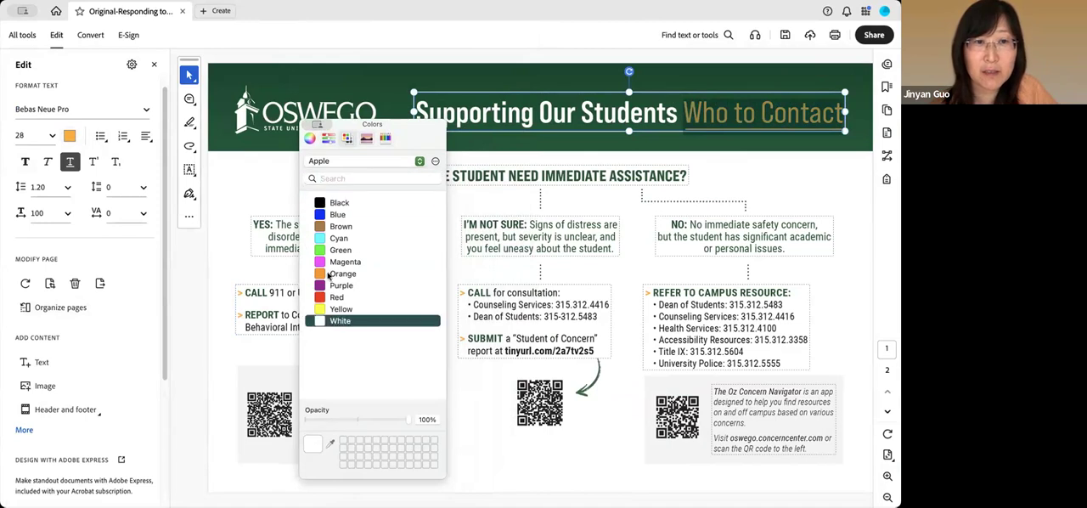
{"action": "left_click", "coordinate": [309, 125]}
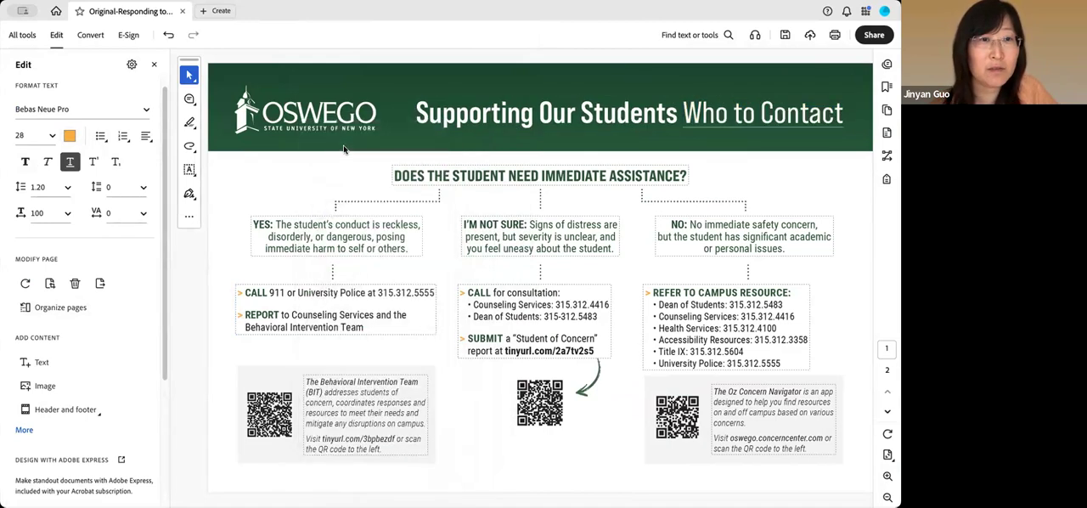
{"action": "left_click", "coordinate": [794, 159]}
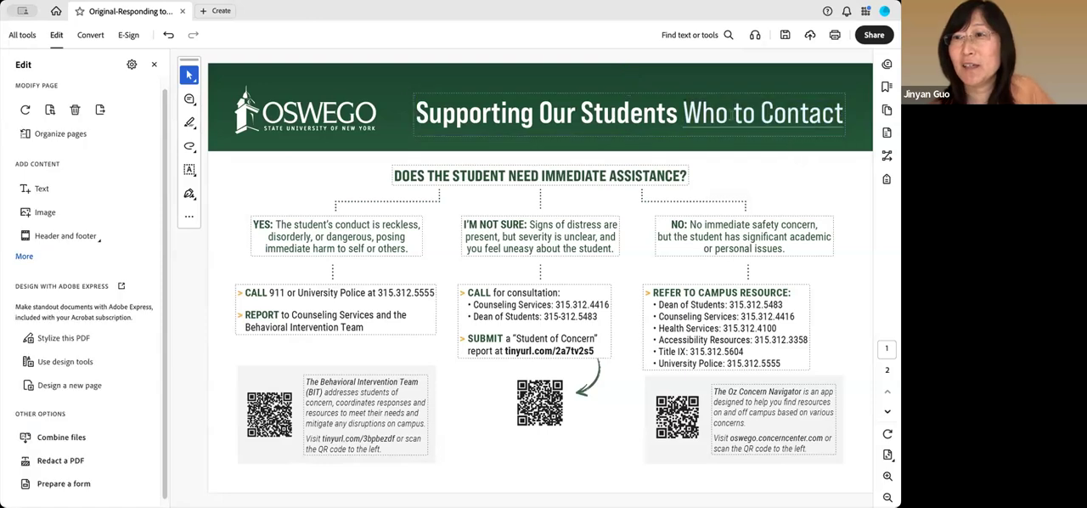
Remove the underline from "Who to Contact" in the banner title and deselect the text
{"action": "left_click_drag", "start_coordinate": [685, 112], "coordinate": [857, 114]}
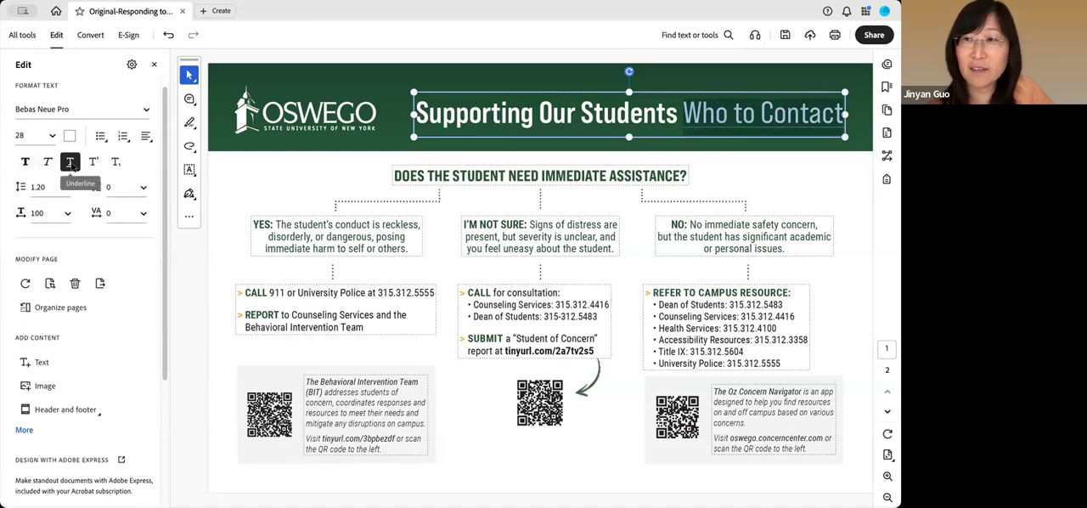
{"action": "left_click", "coordinate": [72, 165]}
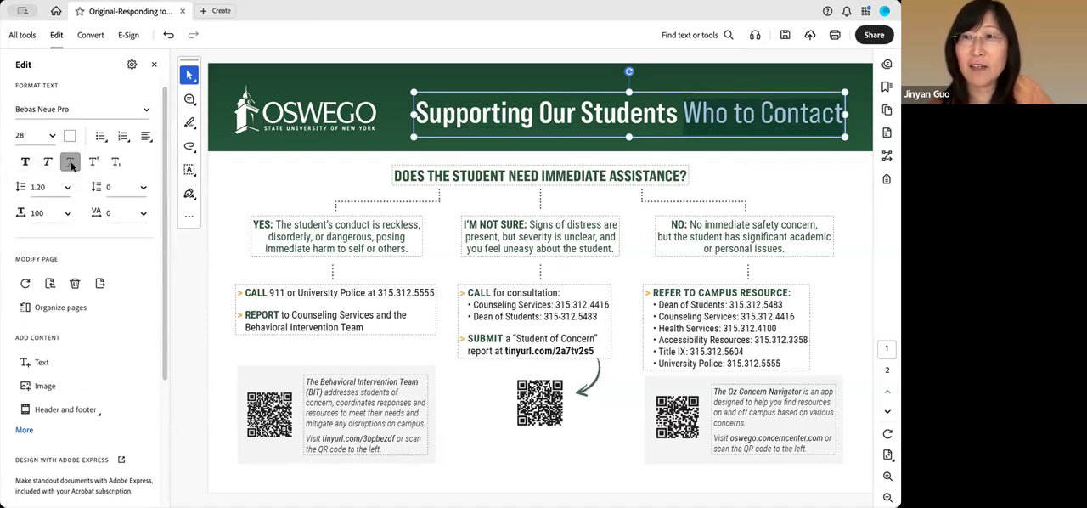
{"action": "left_click", "coordinate": [269, 177]}
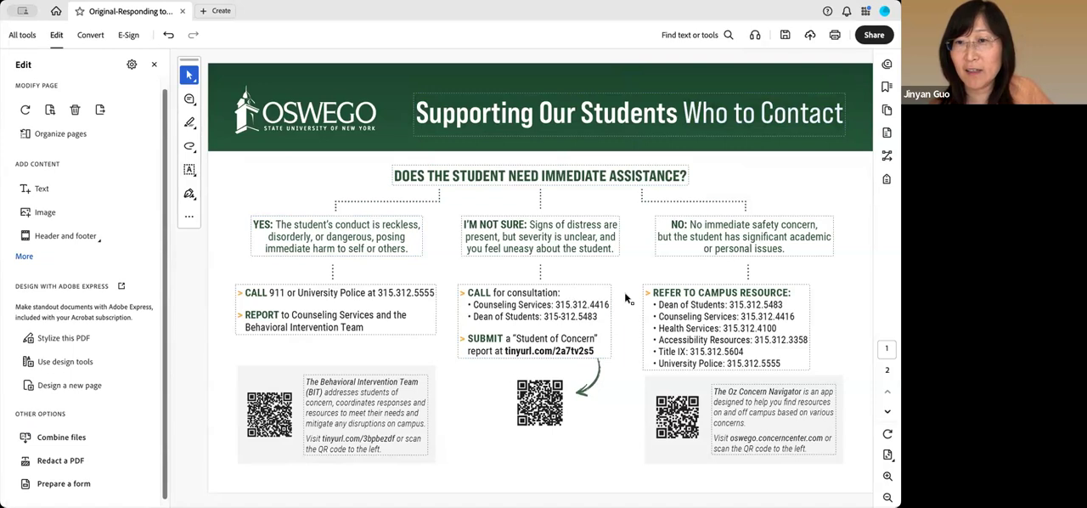
Delete the grey background boxes behind the Behavioral Intervention Team and Oz Concern Navigator notes on page 1
{"action": "left_click", "coordinate": [284, 375]}
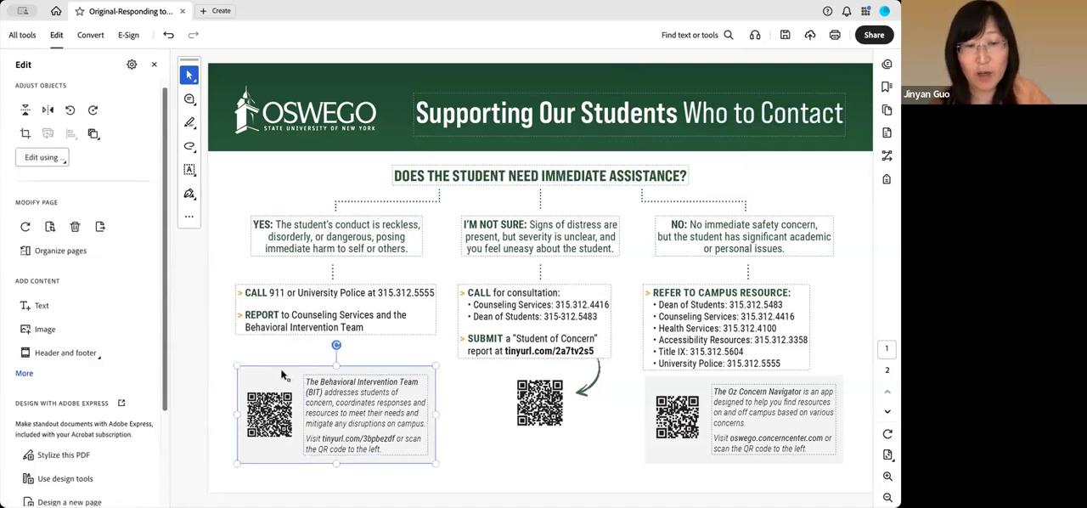
{"action": "left_click", "coordinate": [677, 384]}
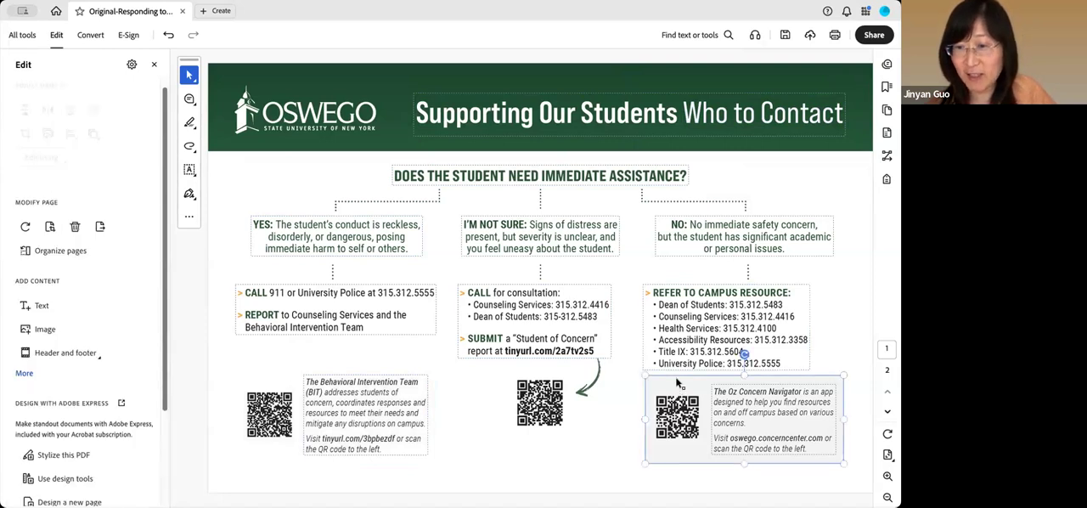
{"action": "key", "text": "Escape"}
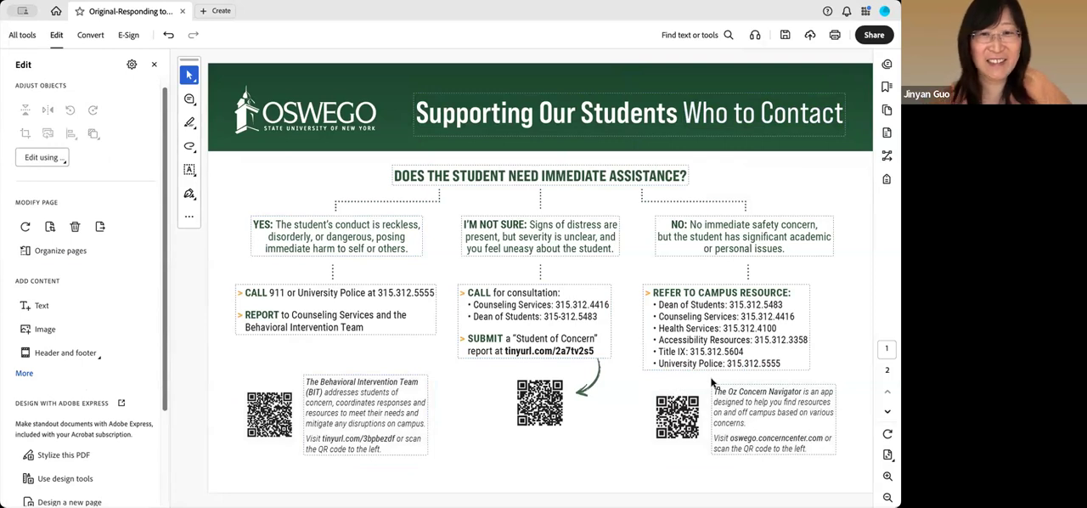
Change the footer text "SUNY OSWEGO DIVISION OF STUDENT AFFAIRS" on page 2 to White from the Apple palette and deselect it
{"action": "scroll", "coordinate": [739, 379], "scroll_direction": "down", "scroll_amount": 3}
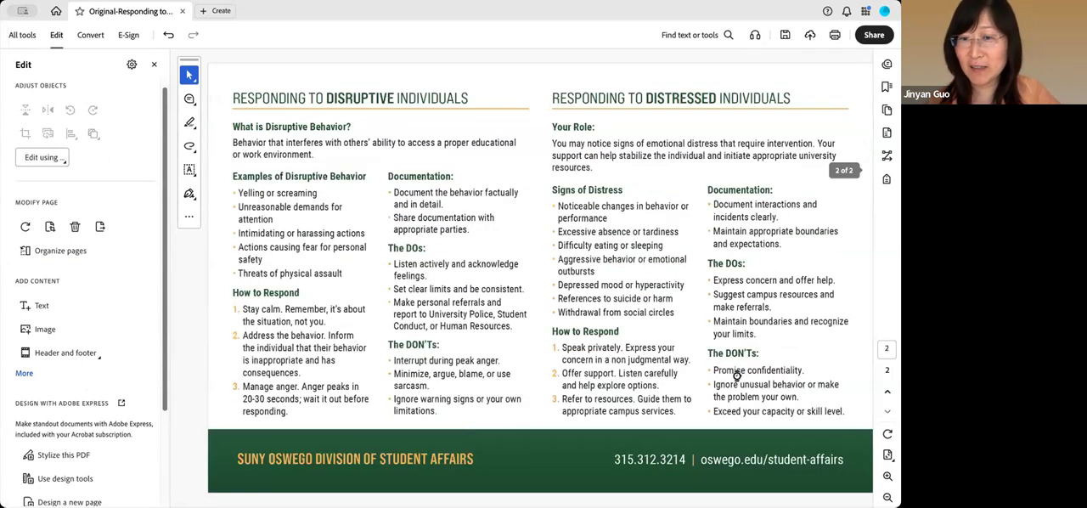
{"action": "left_click", "coordinate": [450, 451]}
{"action": "left_click_drag", "start_coordinate": [239, 459], "coordinate": [476, 459]}
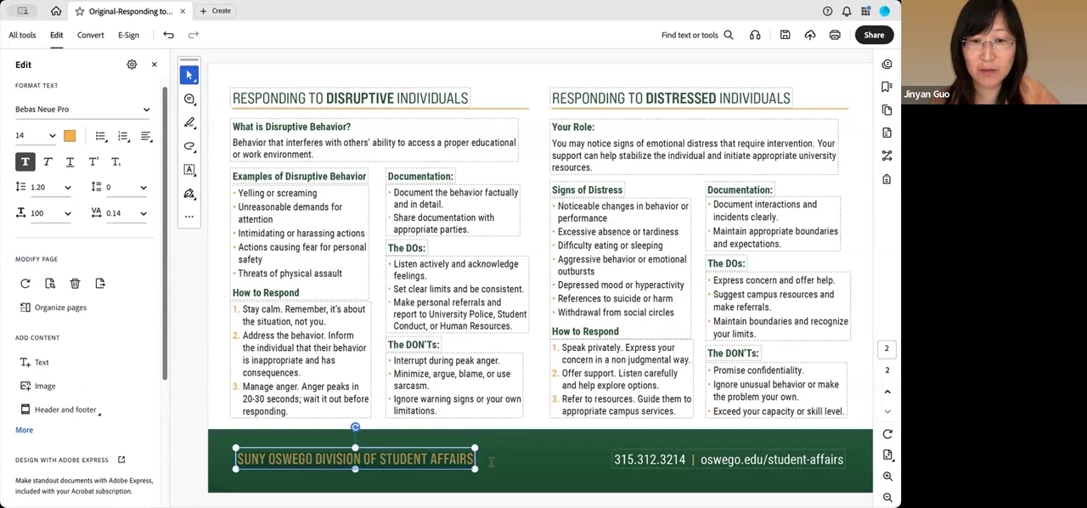
{"action": "left_click", "coordinate": [68, 138]}
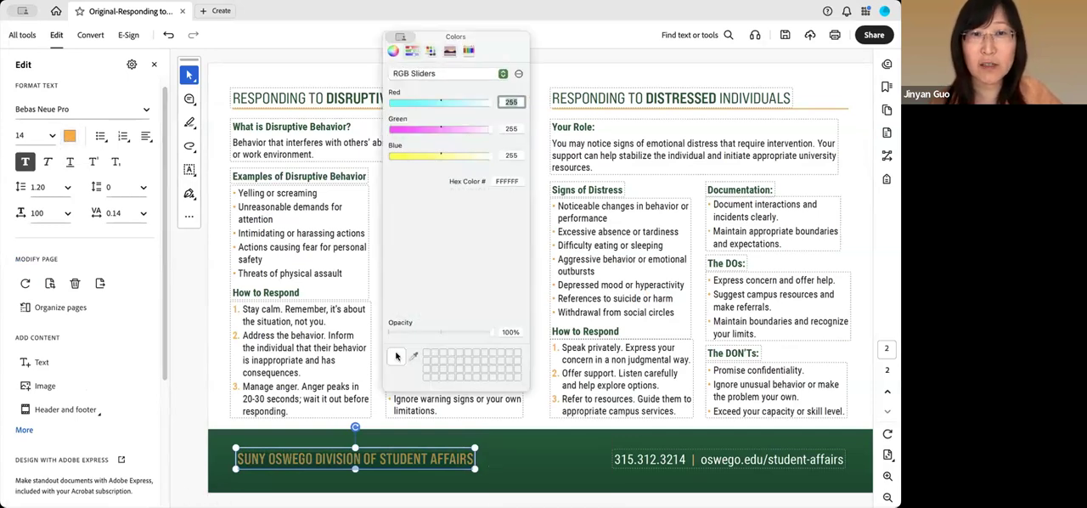
{"action": "left_click", "coordinate": [430, 51]}
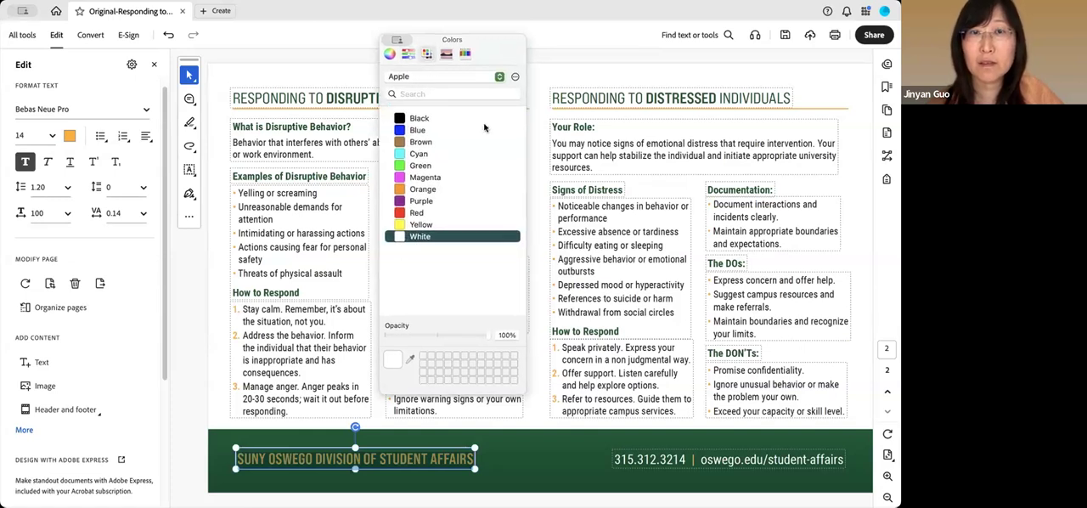
{"action": "left_click_drag", "start_coordinate": [409, 37], "coordinate": [379, 113]}
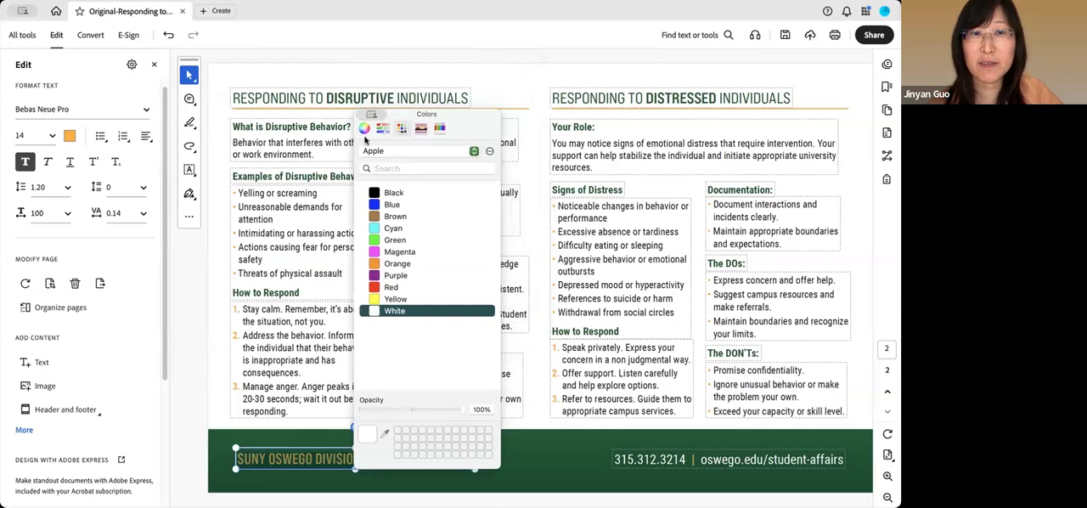
{"action": "left_click", "coordinate": [362, 113]}
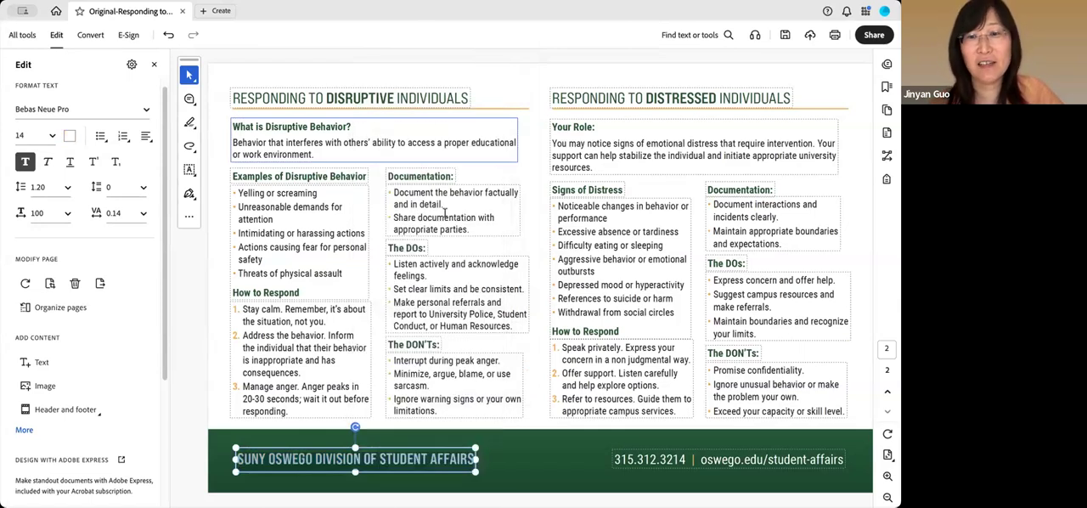
{"action": "left_click", "coordinate": [553, 452]}
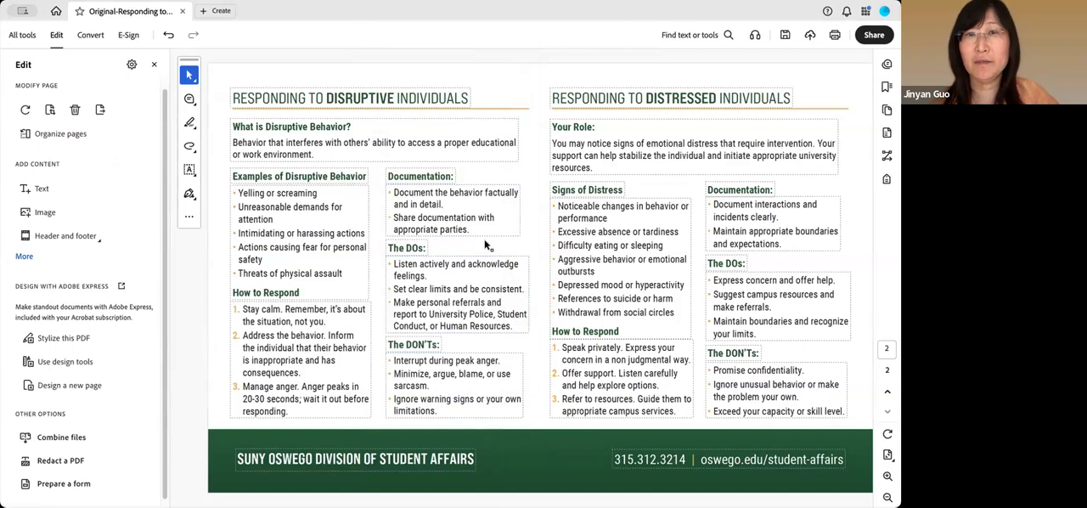
Return to page 1, leave edit mode and put the flyer back into edit mode
{"action": "scroll", "coordinate": [486, 243], "scroll_direction": "up", "scroll_amount": 5}
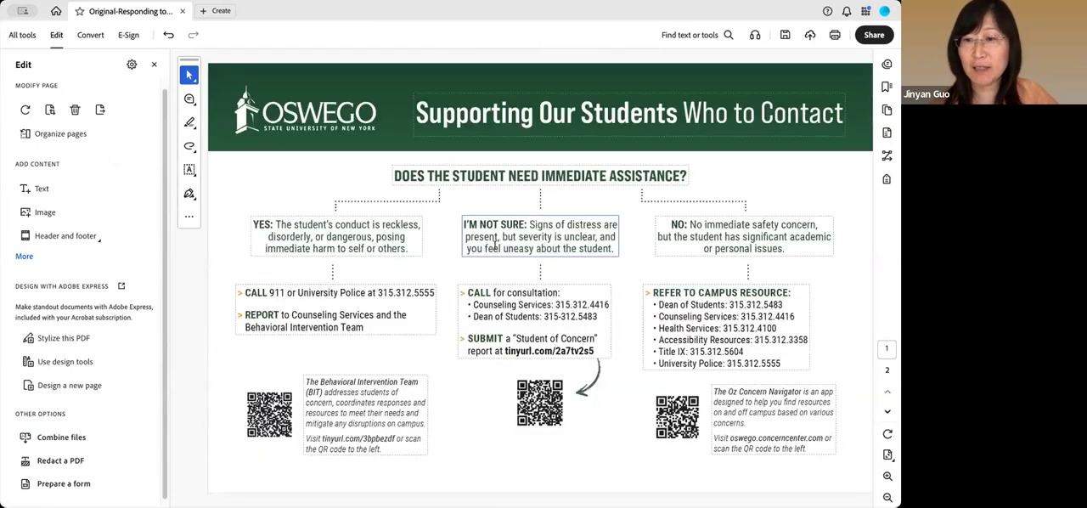
{"action": "left_click", "coordinate": [543, 405]}
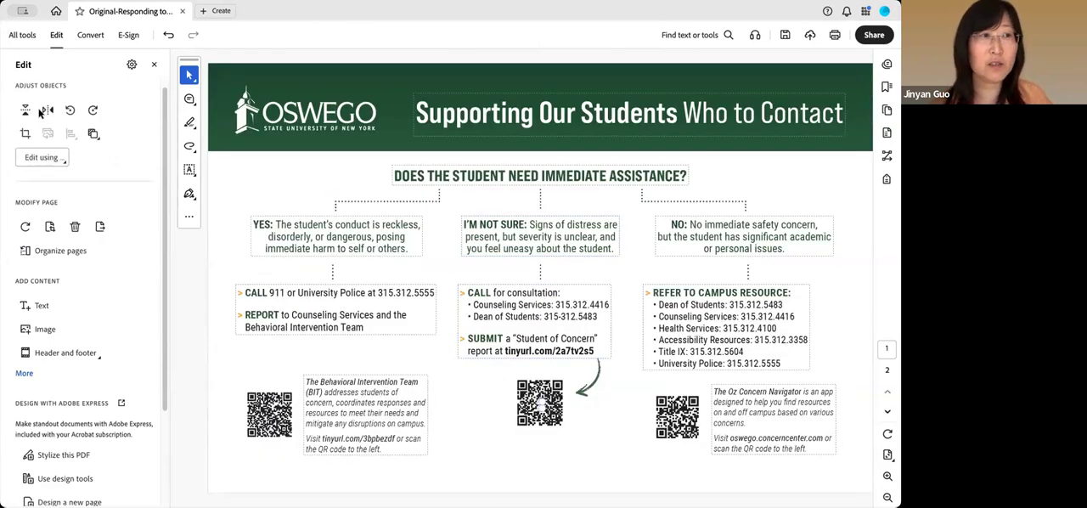
{"action": "left_click", "coordinate": [154, 64]}
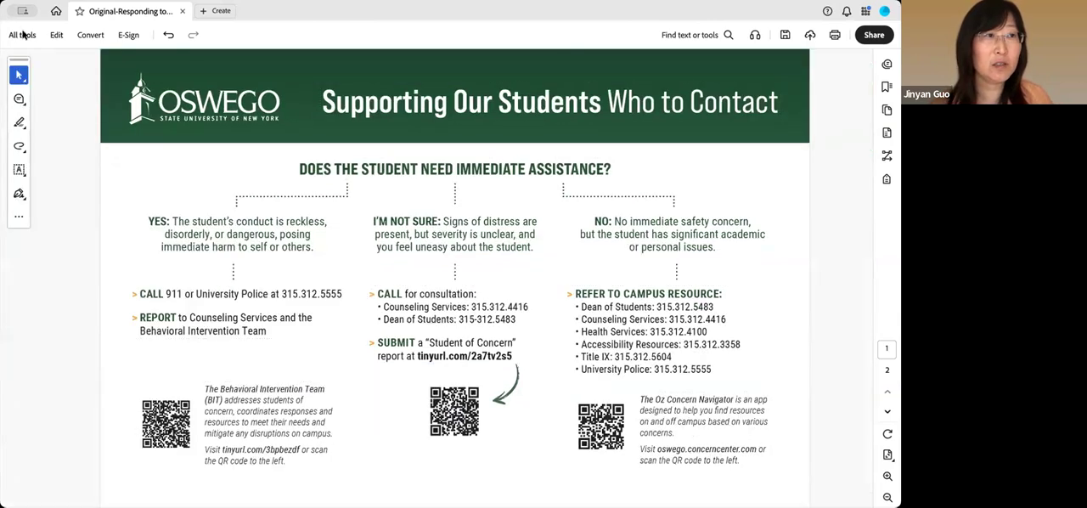
{"action": "left_click", "coordinate": [22, 34]}
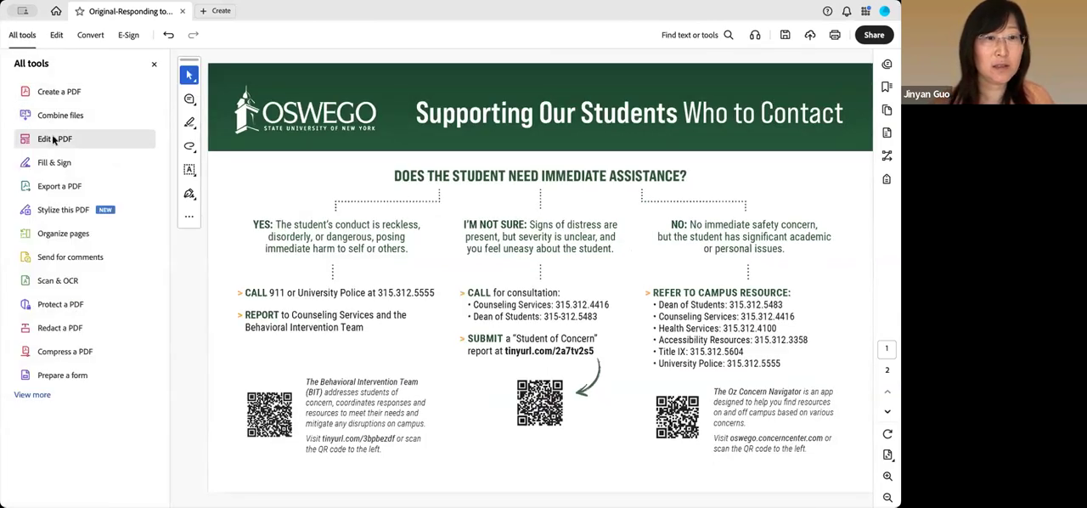
{"action": "left_click", "coordinate": [54, 139]}
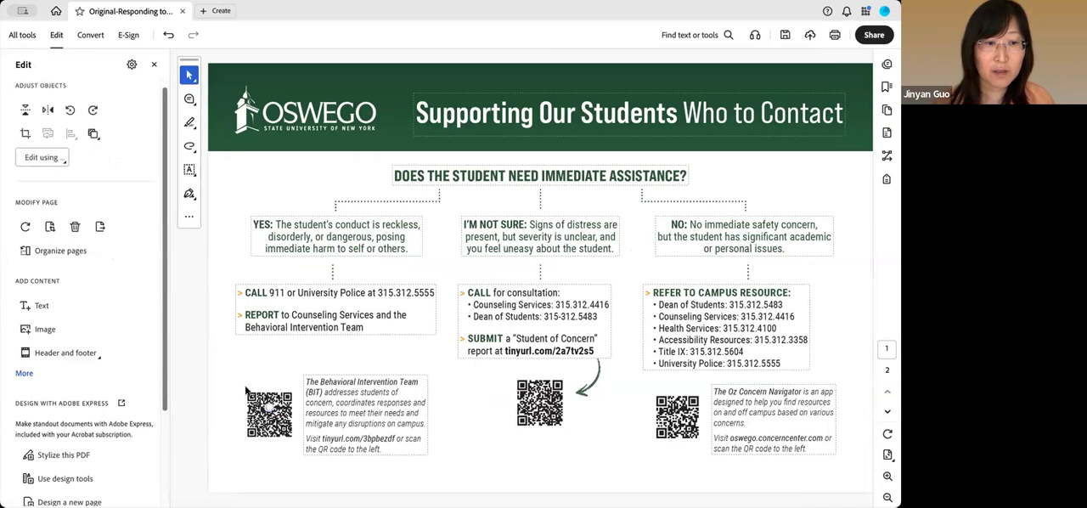
Delete the QR code beside the Behavioral Intervention Team note on page 1
{"action": "left_click", "coordinate": [294, 436]}
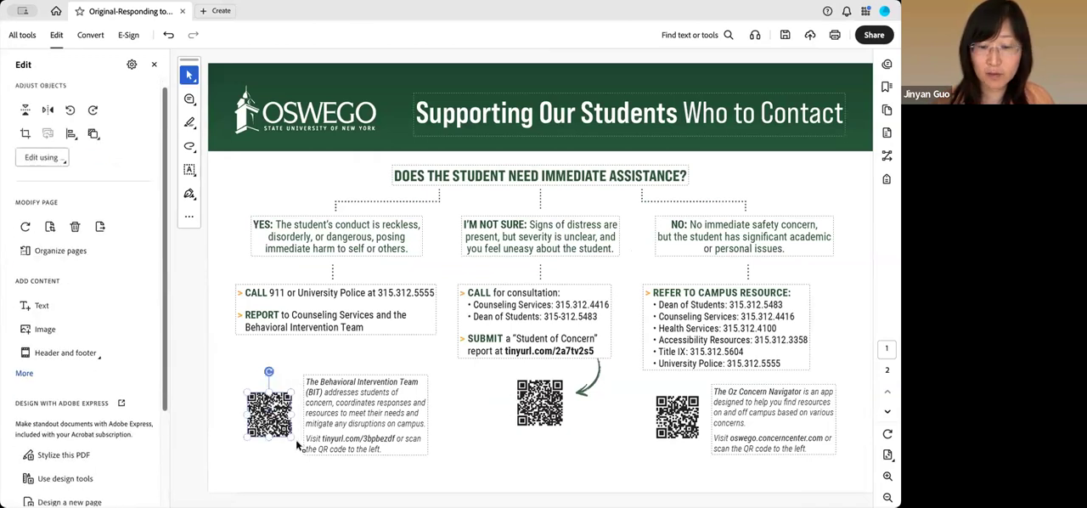
{"action": "key", "text": "Delete"}
{"action": "scroll", "coordinate": [296, 439], "scroll_direction": "down", "scroll_amount": 3}
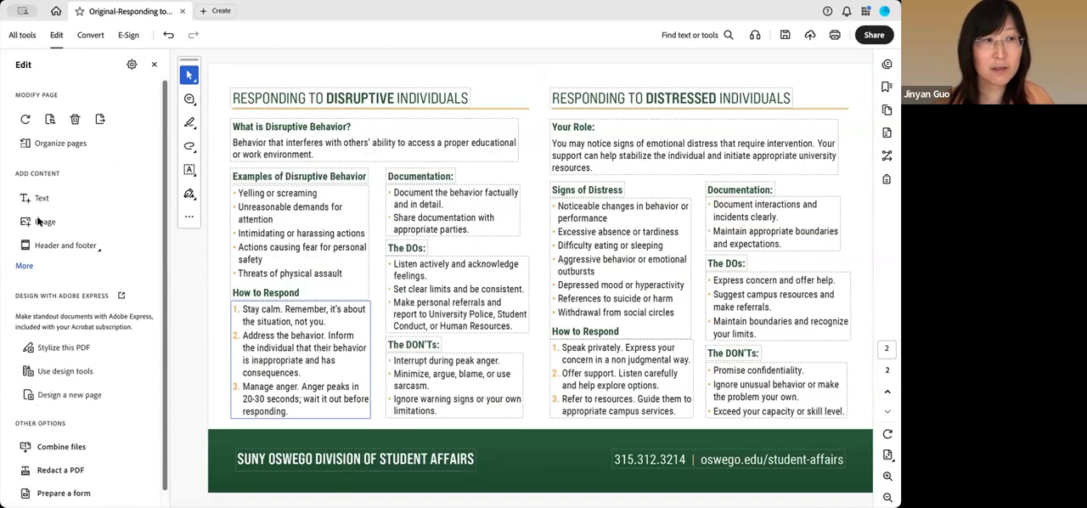
{"action": "scroll", "coordinate": [364, 255], "scroll_direction": "up", "scroll_amount": 3}
{"action": "left_click_drag", "start_coordinate": [272, 387], "coordinate": [296, 450]}
{"action": "key", "text": "Delete"}
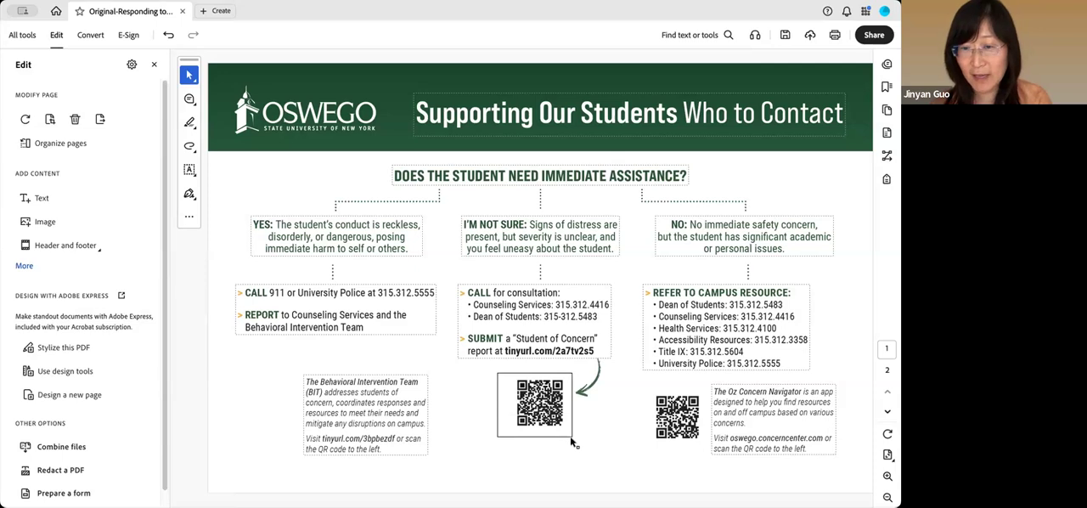
Delete the QR codes below the "Student of Concern" link and beside the Oz Concern Navigator note, plus the curved green arrow
{"action": "left_click", "coordinate": [570, 437]}
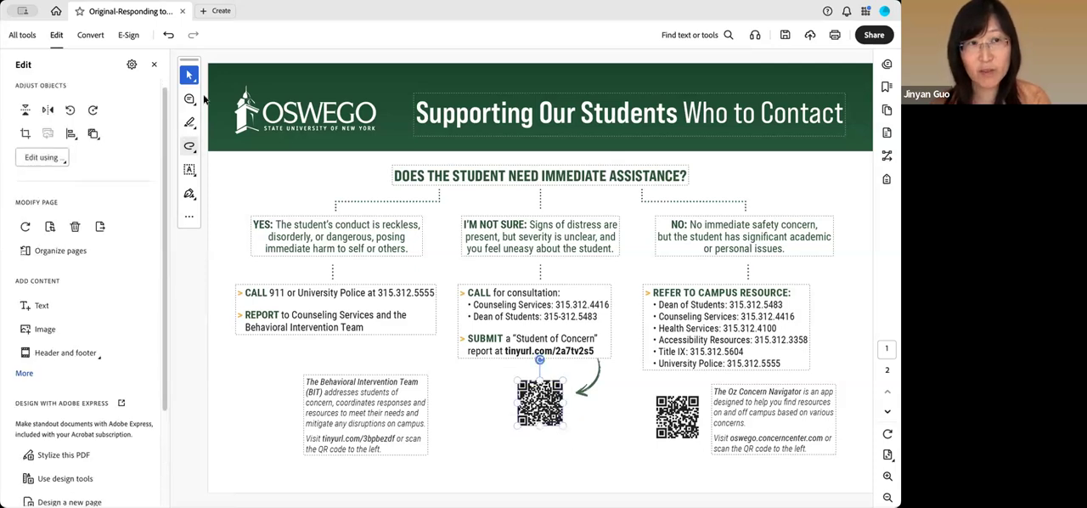
{"action": "key", "text": "Delete"}
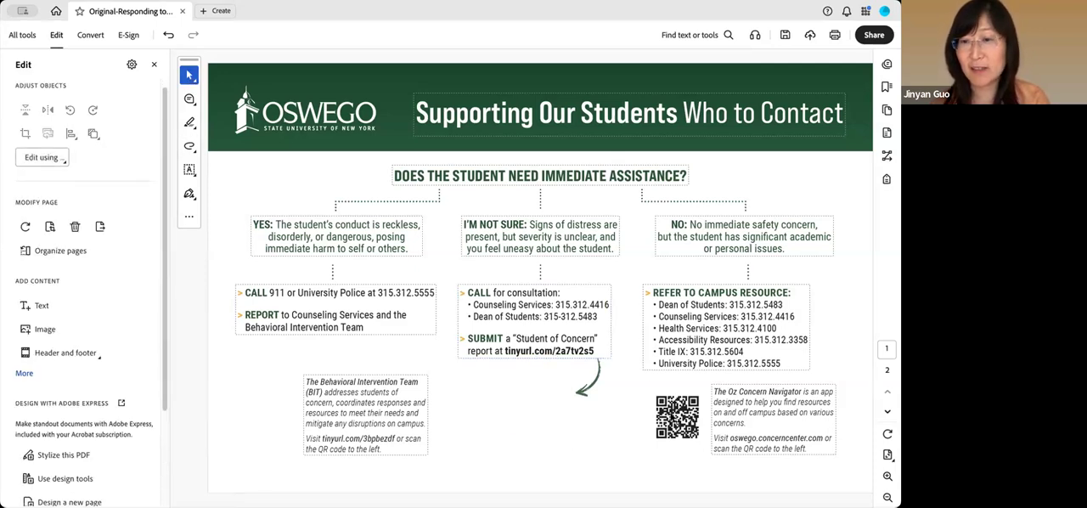
{"action": "left_click", "coordinate": [676, 412]}
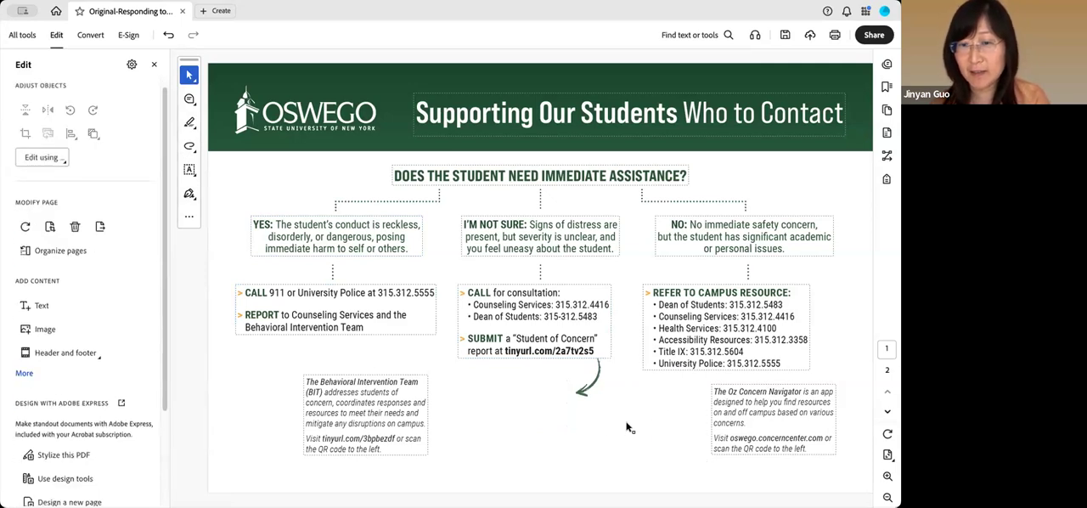
{"action": "key", "text": "Delete"}
{"action": "left_click", "coordinate": [561, 367]}
{"action": "key", "text": "Delete"}
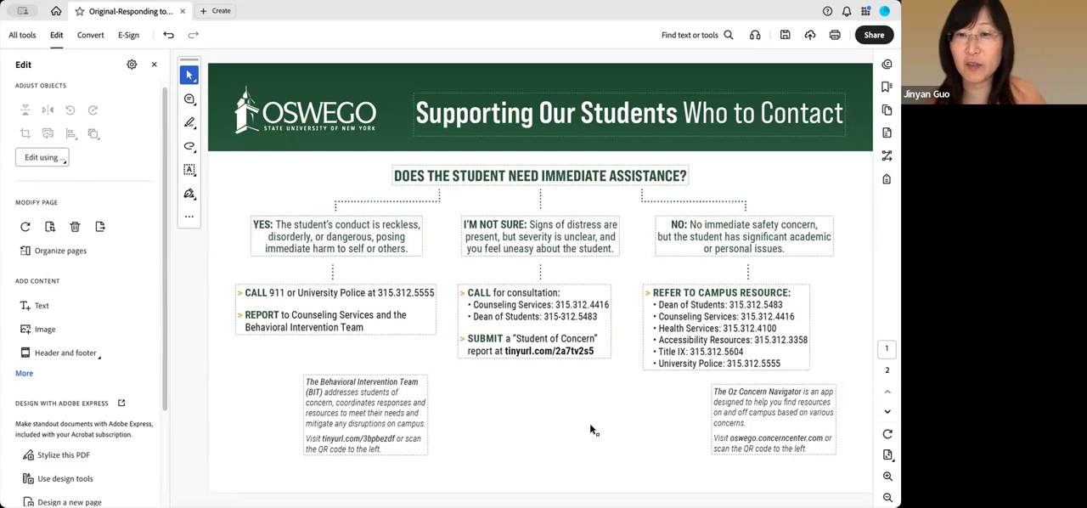
Change the font of the whole "YES" paragraph to Arial and deselect it
{"action": "left_click", "coordinate": [567, 225]}
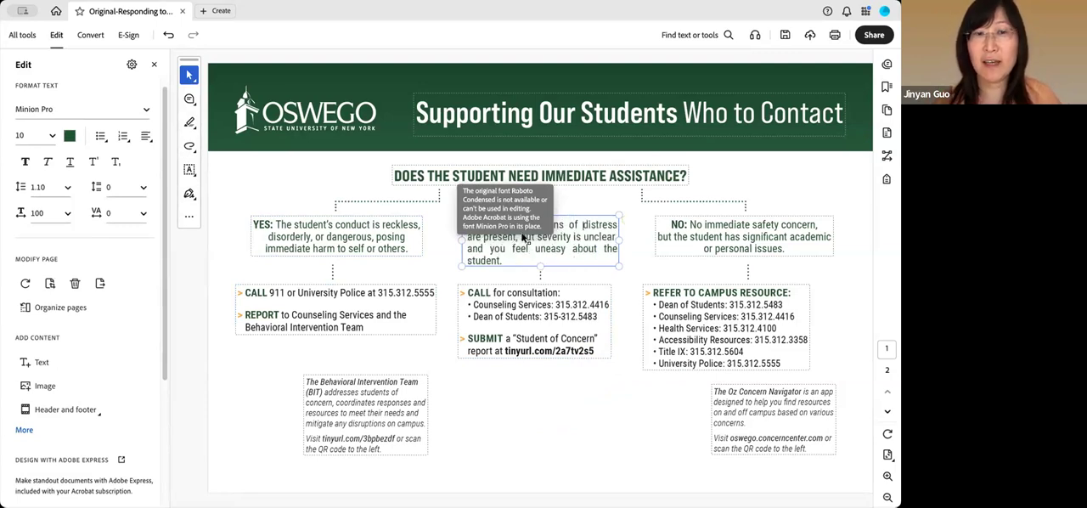
{"action": "left_click", "coordinate": [299, 221]}
{"action": "left_click_drag", "start_coordinate": [409, 248], "coordinate": [237, 225]}
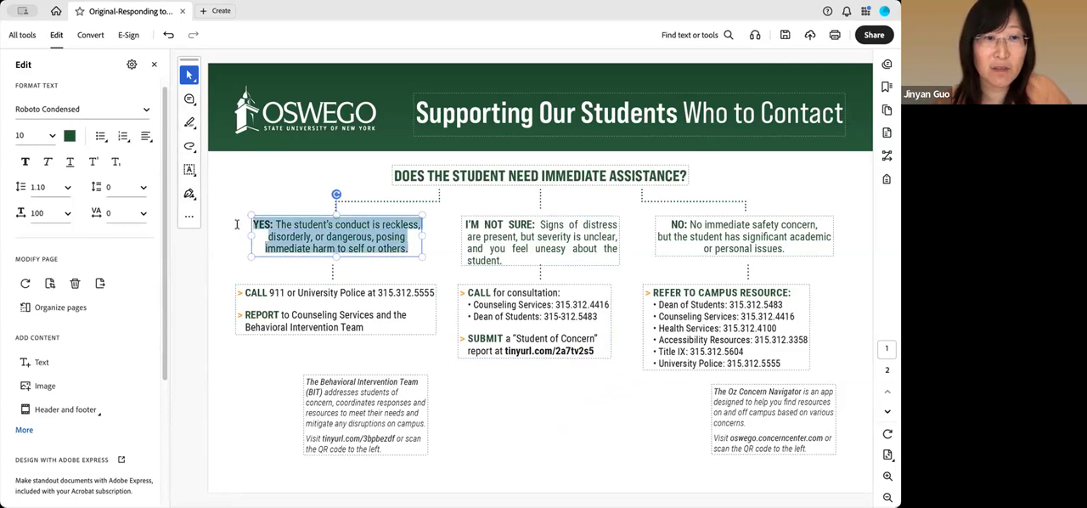
{"action": "left_click", "coordinate": [146, 109]}
{"action": "scroll", "coordinate": [89, 293], "scroll_direction": "down", "scroll_amount": 5}
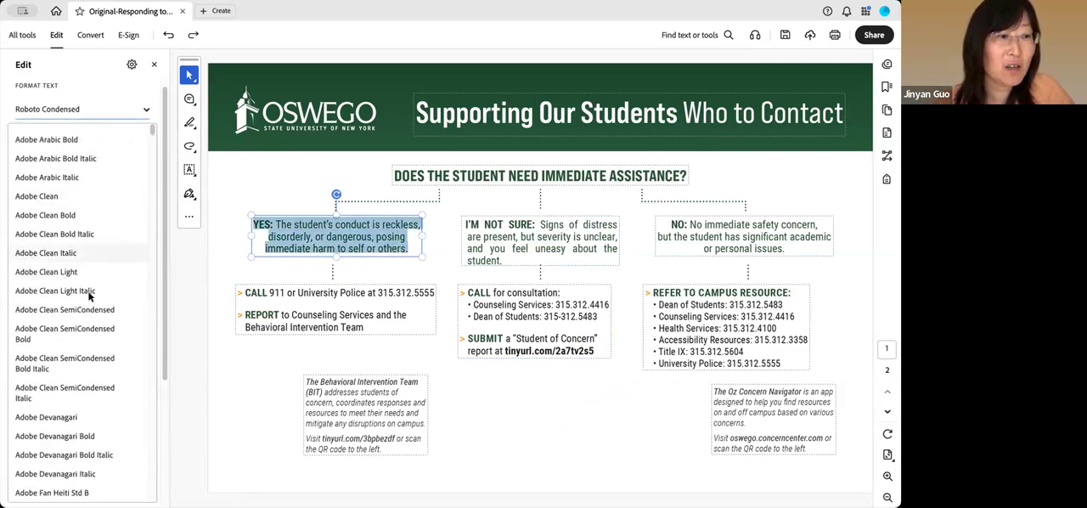
{"action": "scroll", "coordinate": [86, 295], "scroll_direction": "down", "scroll_amount": 8}
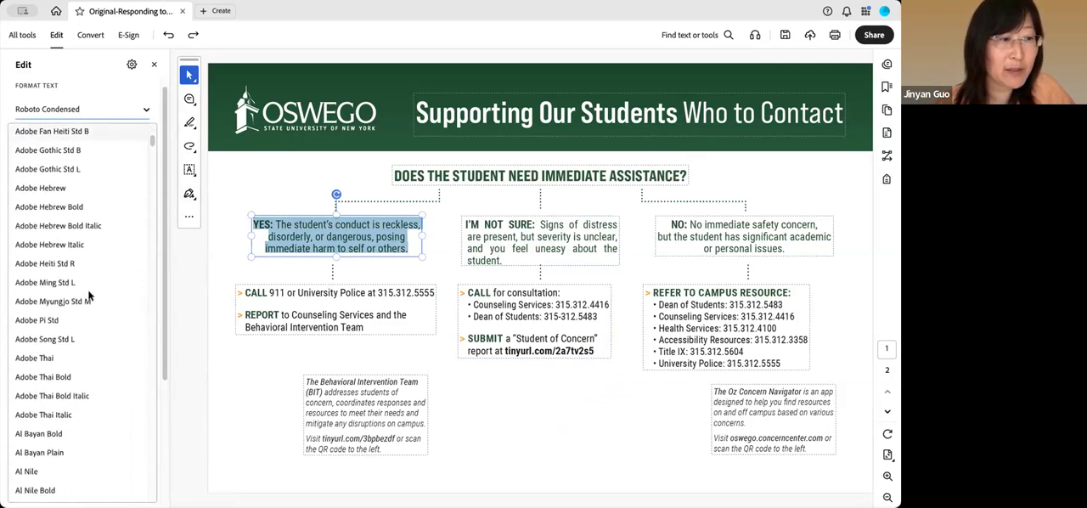
{"action": "scroll", "coordinate": [89, 295], "scroll_direction": "down", "scroll_amount": 10}
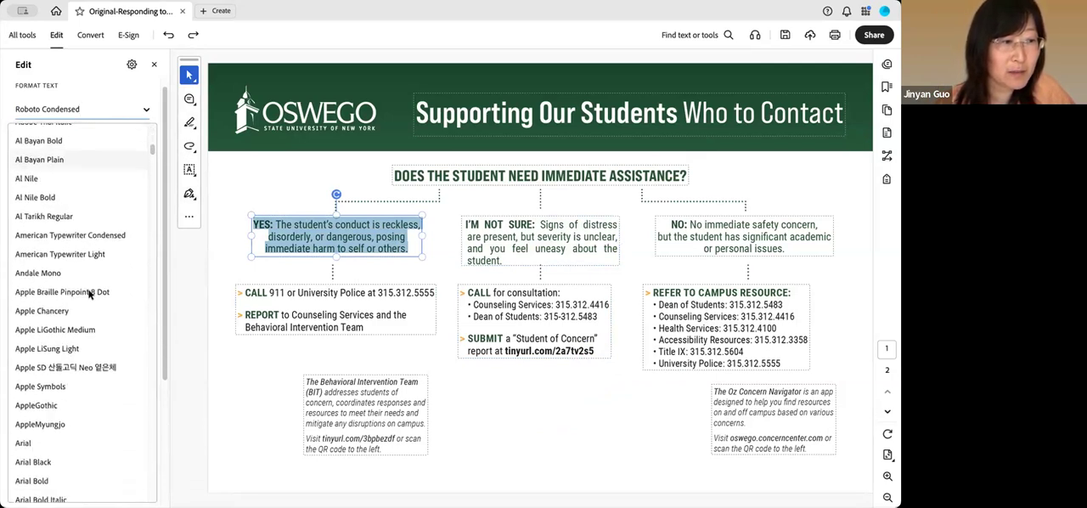
{"action": "left_click", "coordinate": [45, 315]}
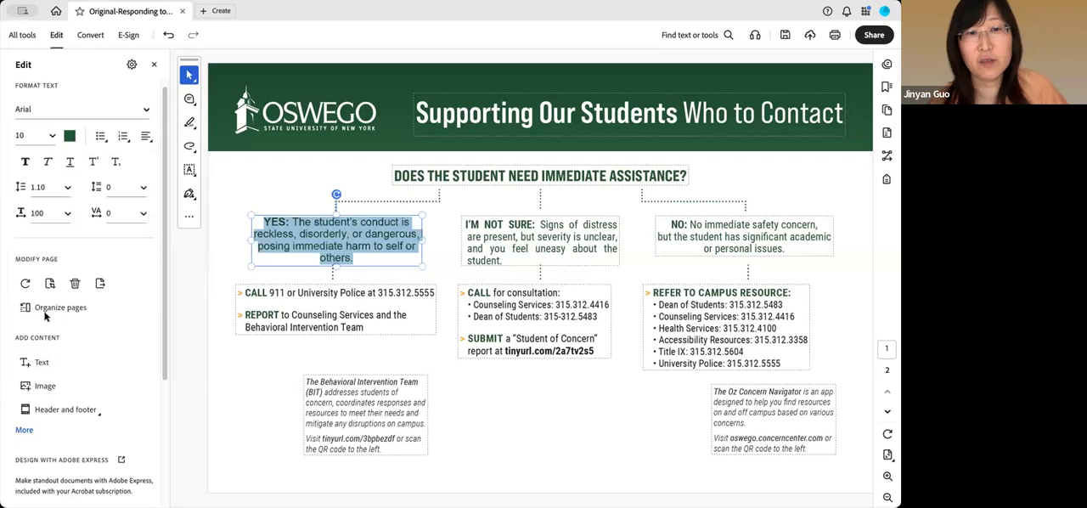
{"action": "left_click", "coordinate": [829, 180]}
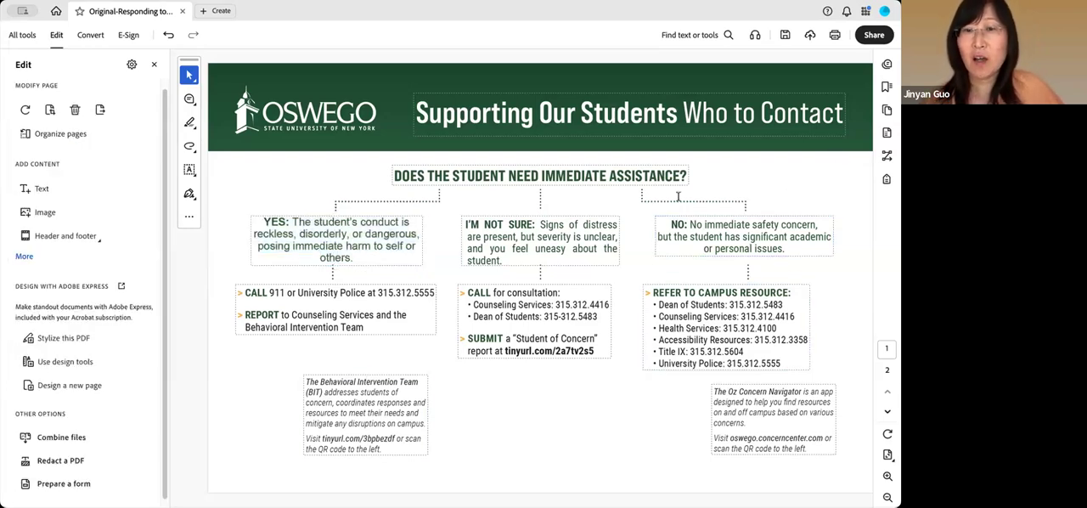
Select the YES, I'M NOT SURE and NO text boxes together with the three action lists below them, and clear the selection
{"action": "left_click", "coordinate": [405, 267]}
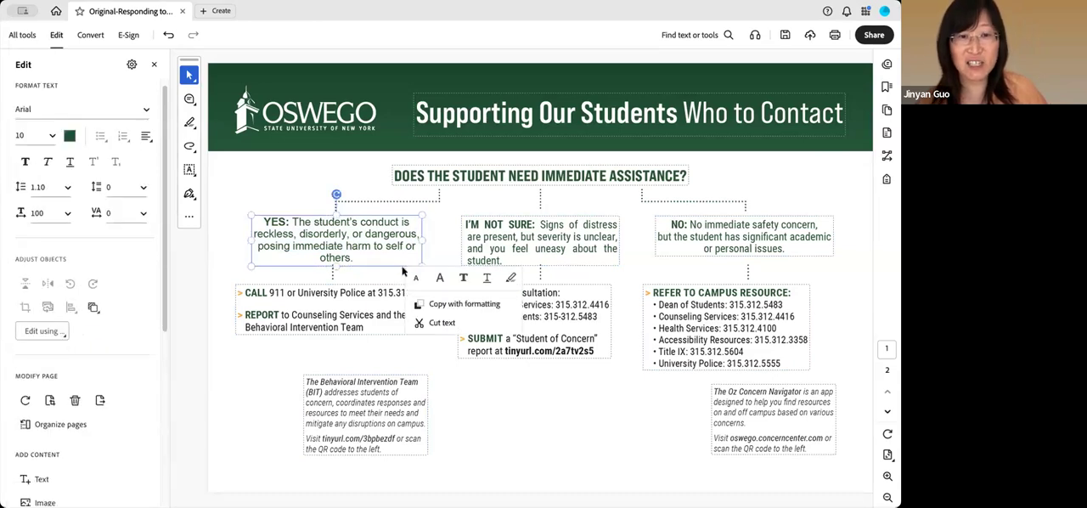
{"action": "left_click", "coordinate": [384, 288], "text": "shift"}
{"action": "left_click", "coordinate": [525, 247], "text": "shift"}
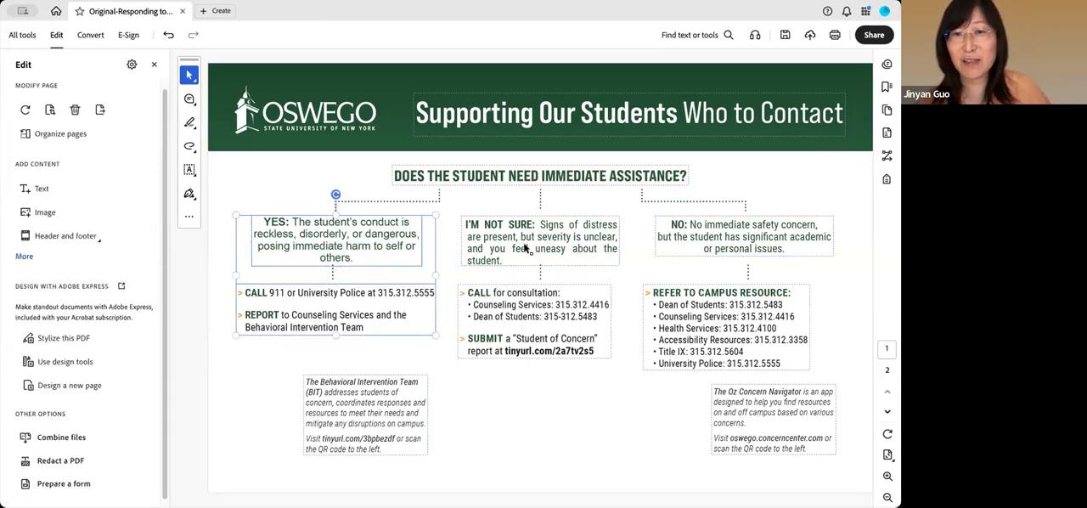
{"action": "left_click", "coordinate": [583, 352], "text": "shift"}
{"action": "left_click", "coordinate": [716, 247], "text": "shift"}
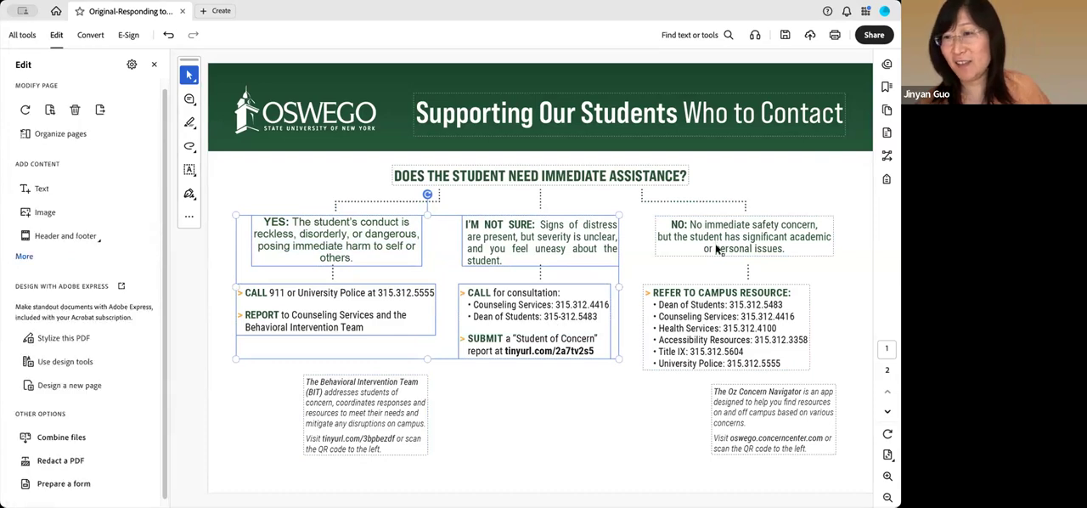
{"action": "left_click", "coordinate": [710, 336], "text": "shift"}
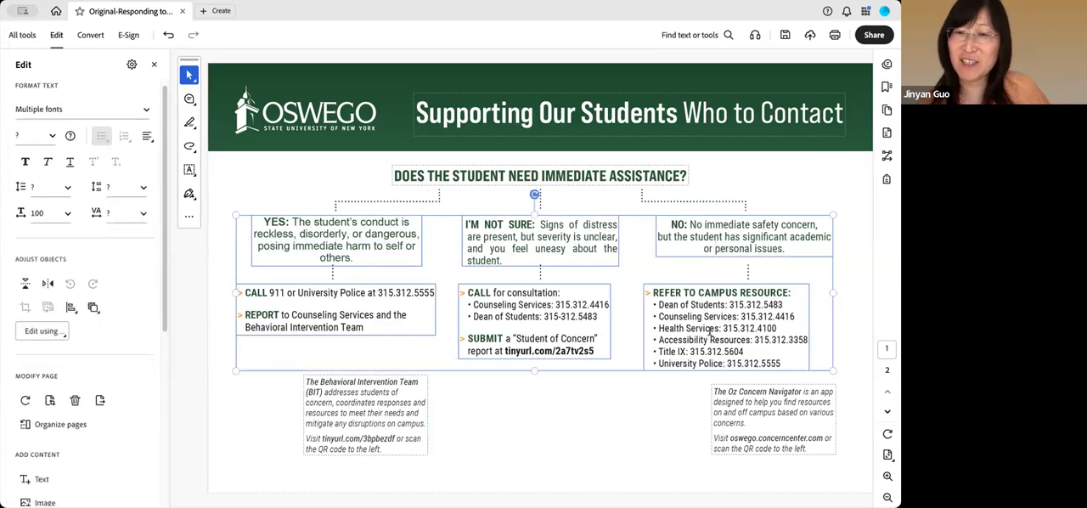
{"action": "left_click", "coordinate": [654, 417]}
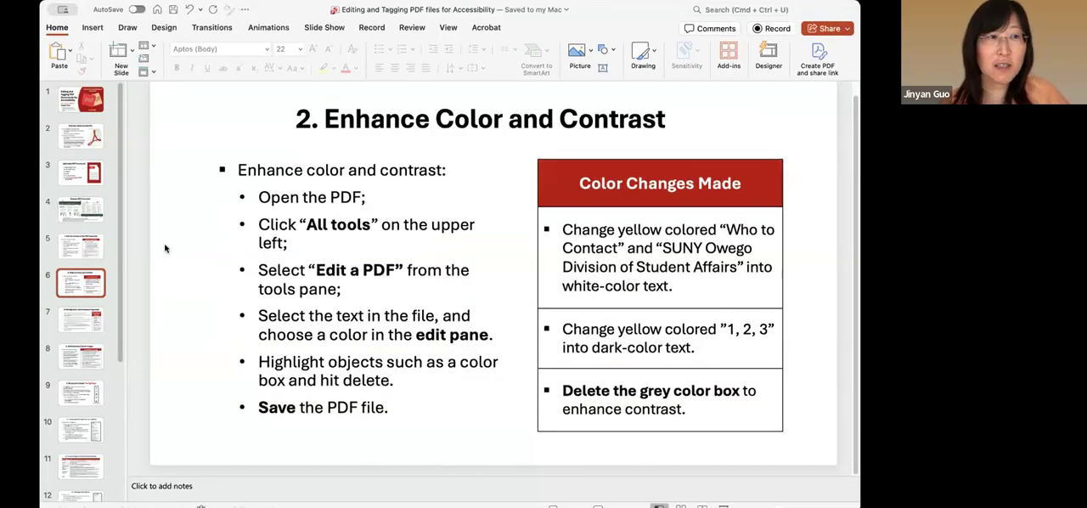
Show the slide on editing the PDF content, highlight its list of recommended font types and deselect it
{"action": "left_click", "coordinate": [91, 253]}
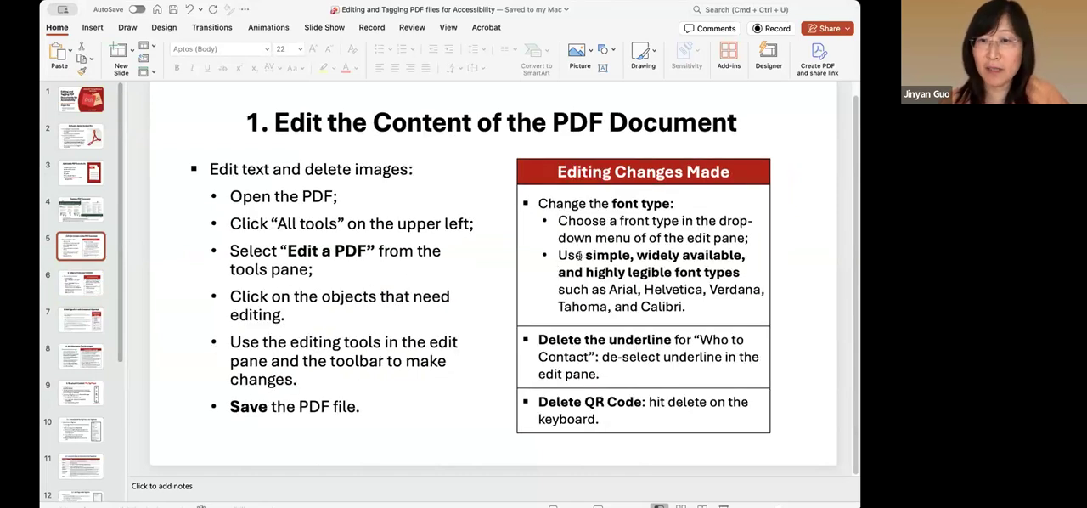
{"action": "left_click_drag", "start_coordinate": [592, 290], "coordinate": [677, 313]}
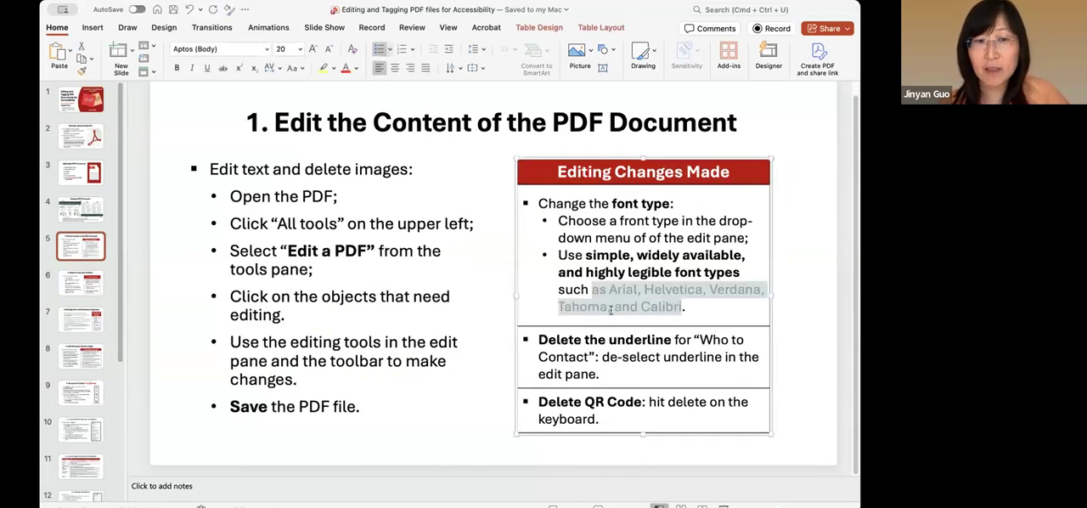
{"action": "left_click", "coordinate": [331, 442]}
Show slide 7 on adding a hyperlink with contextual hypertext and bring the following slide thumbnails into view
{"action": "left_click", "coordinate": [84, 293]}
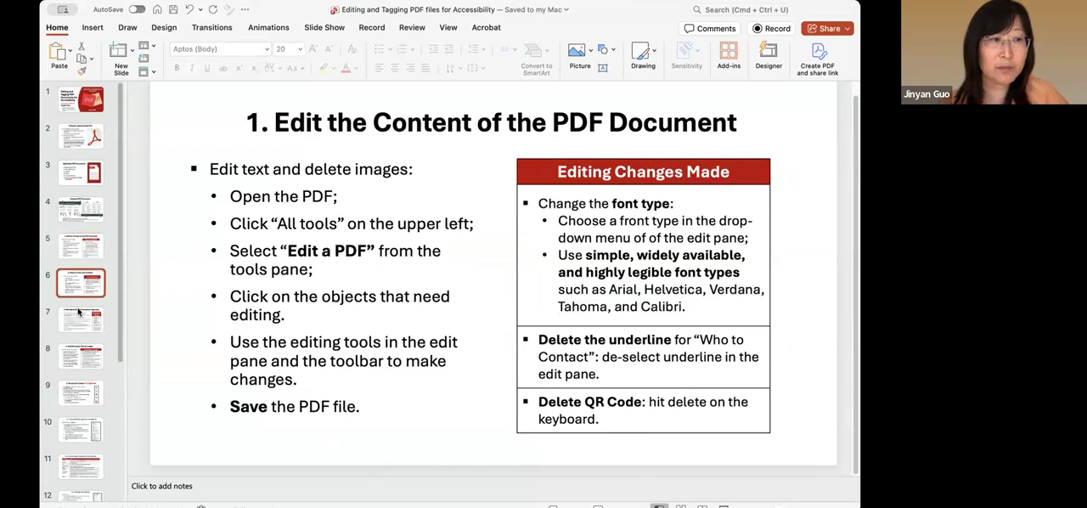
{"action": "left_click", "coordinate": [79, 314]}
{"action": "scroll", "coordinate": [79, 314], "scroll_direction": "down", "scroll_amount": 5}
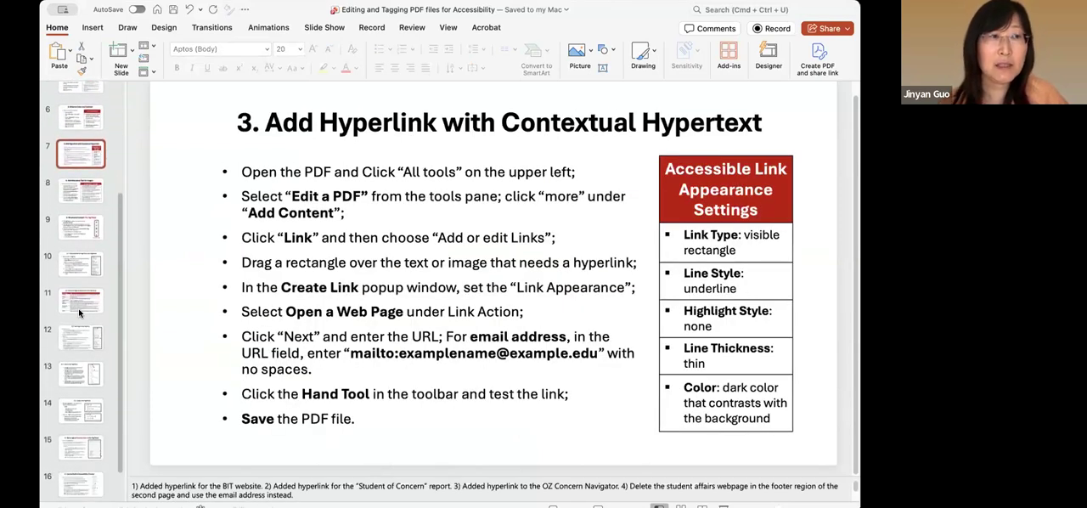
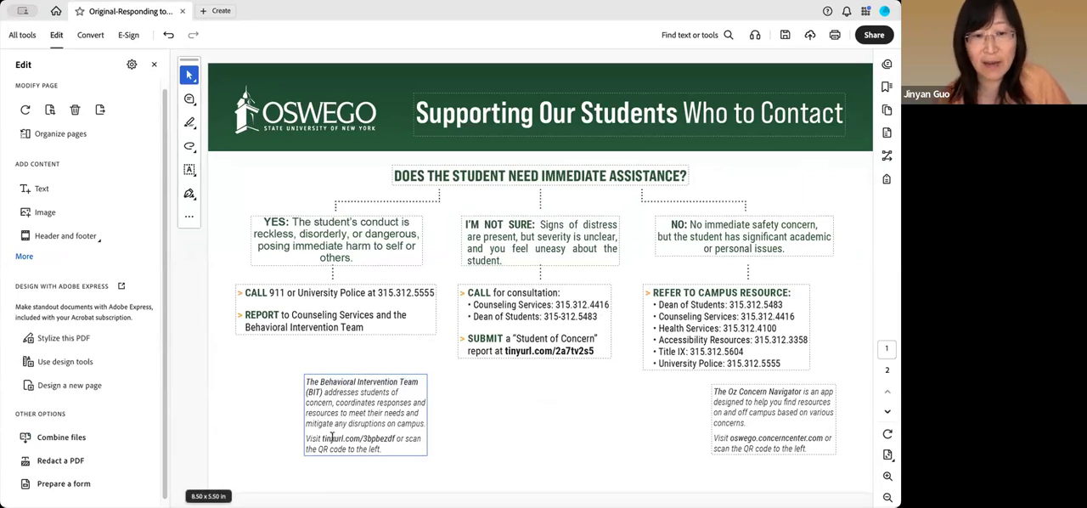
{"action": "left_click", "coordinate": [384, 448]}
{"action": "left_click", "coordinate": [304, 439], "text": "shift"}
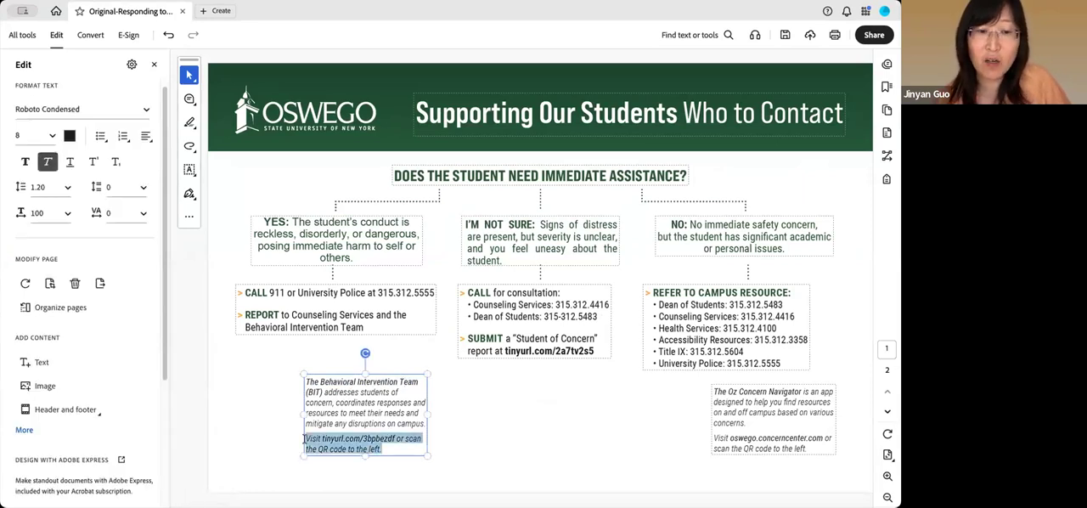
{"action": "key", "text": "Delete"}
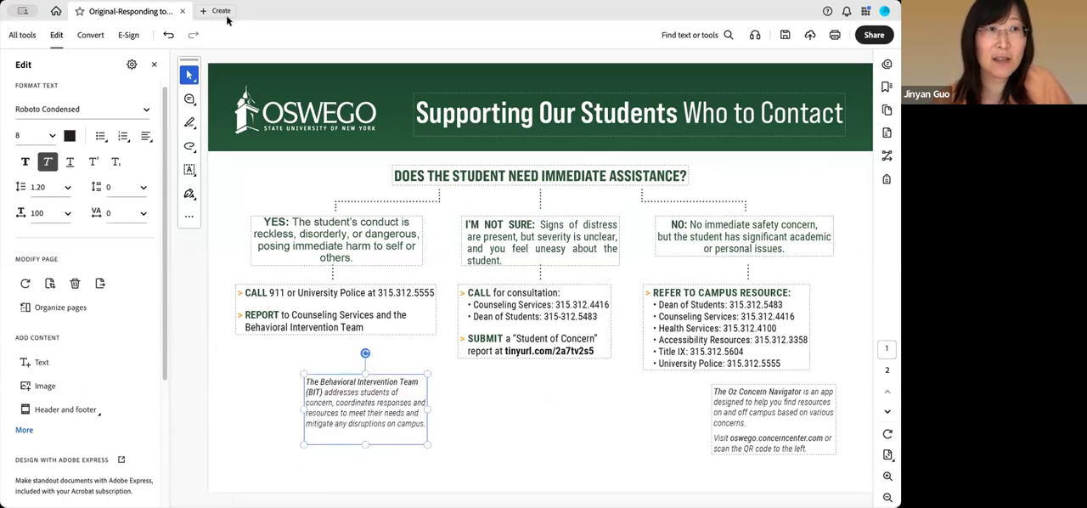
{"action": "left_click", "coordinate": [169, 35]}
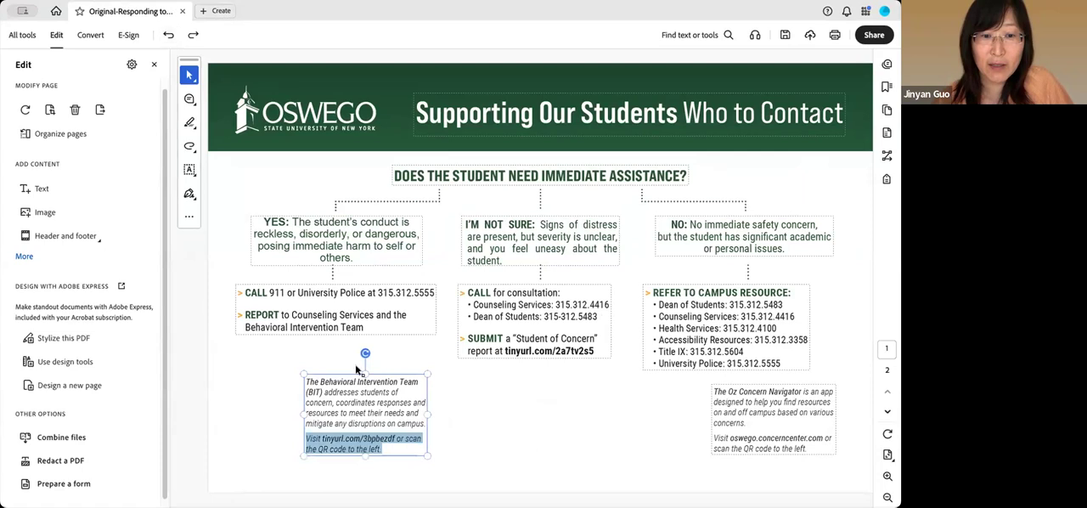
Delete the "Visit tinyurl.com/3bpbezdf or scan the QR code to the left." sentence from the Behavioral Intervention Team text box and deselect it
{"action": "left_click", "coordinate": [324, 438]}
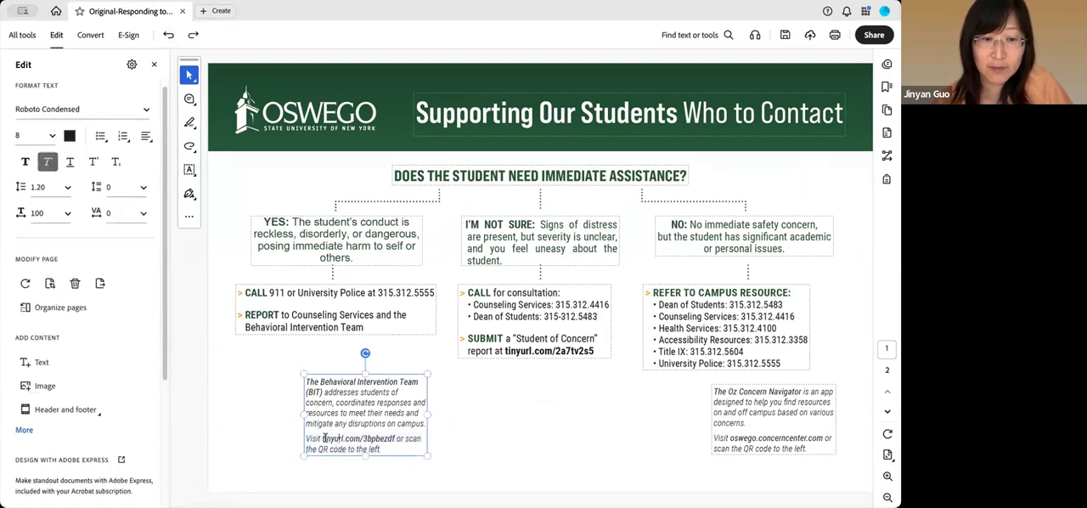
{"action": "triple_click", "coordinate": [334, 439]}
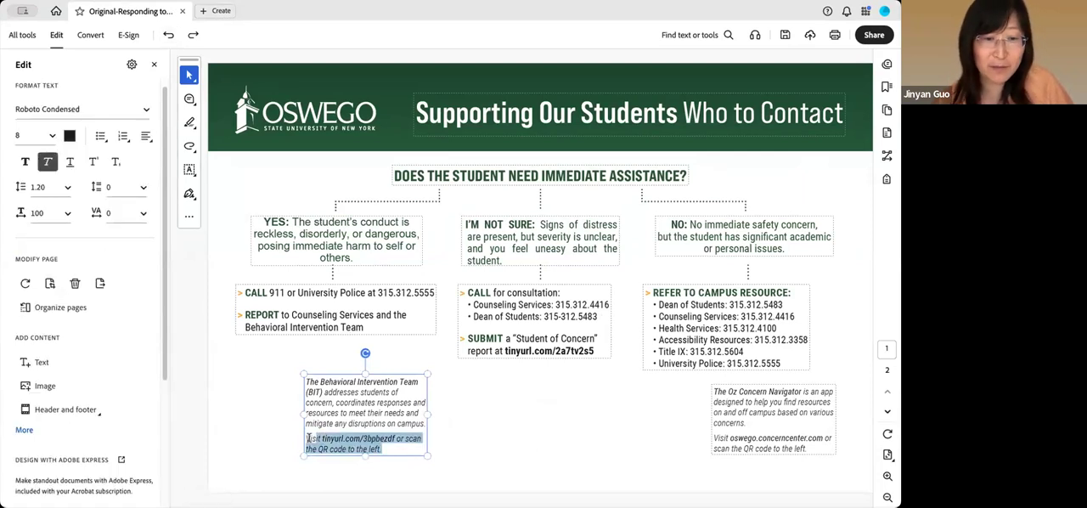
{"action": "key", "text": "Delete"}
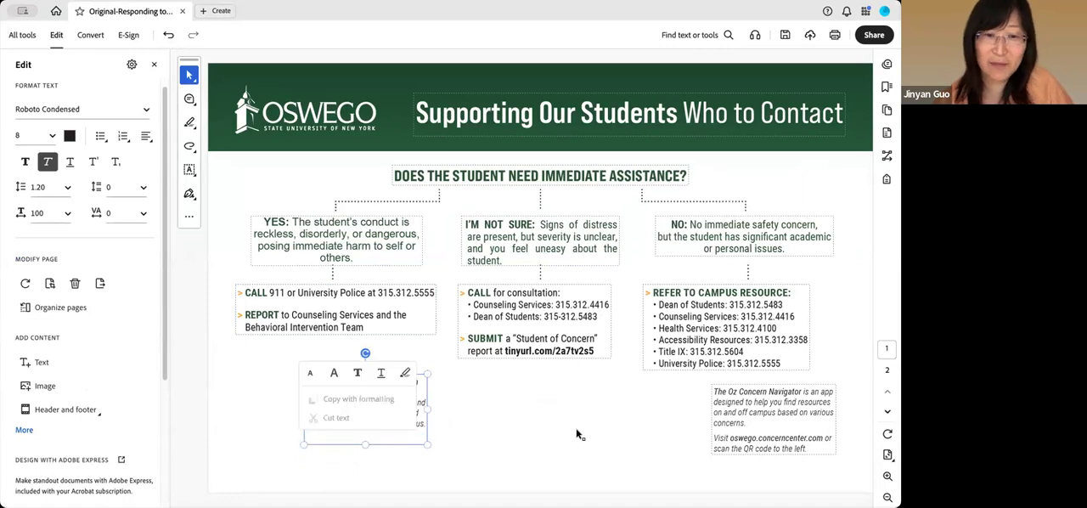
{"action": "left_click", "coordinate": [567, 434]}
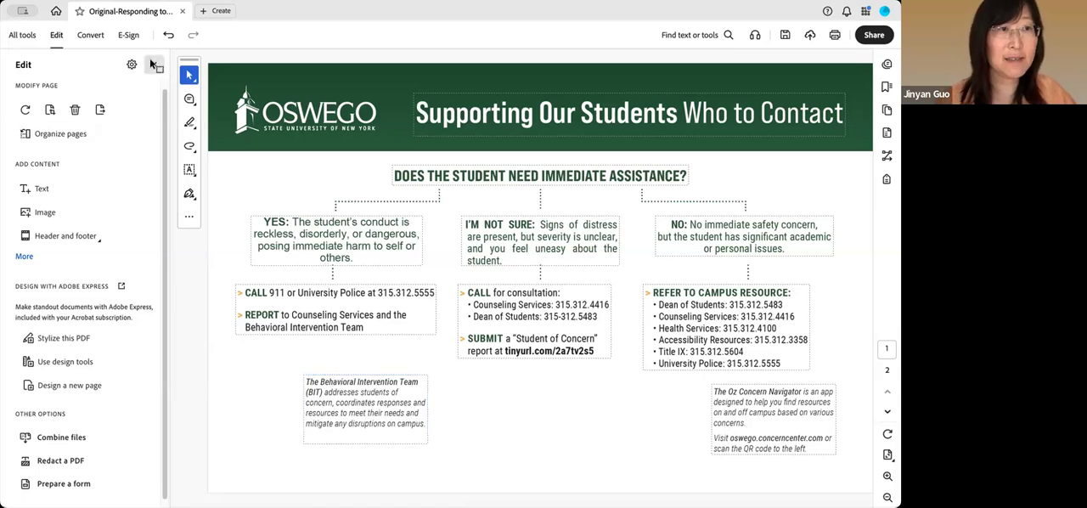
Close and reopen the PDF editing tools, and reveal the full set of tools for adding content
{"action": "left_click", "coordinate": [154, 63]}
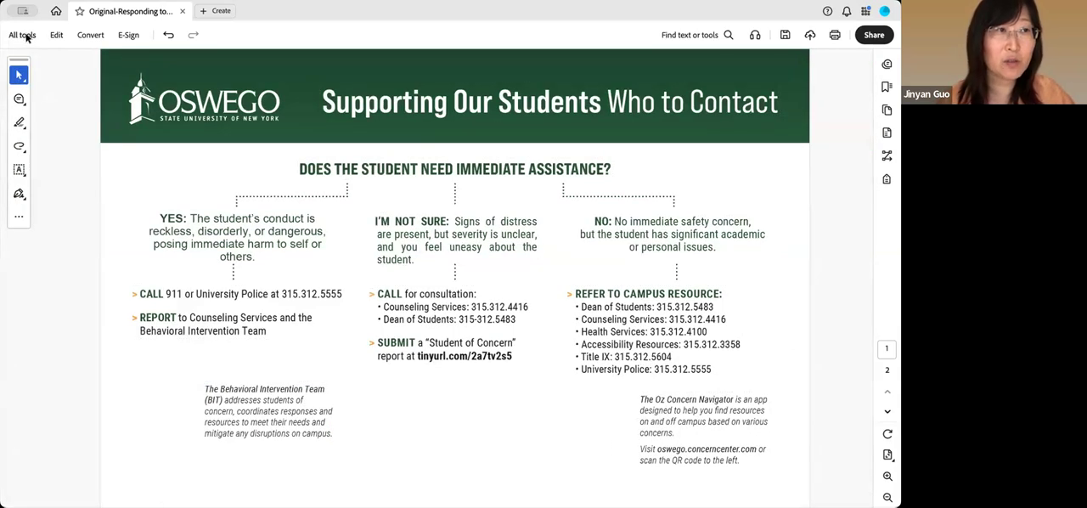
{"action": "left_click", "coordinate": [25, 37]}
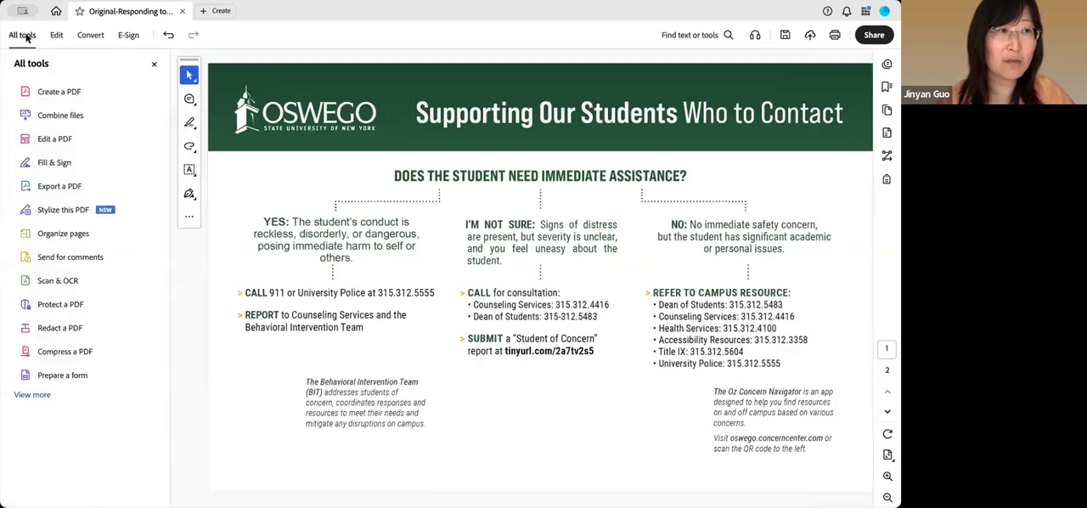
{"action": "left_click", "coordinate": [65, 145]}
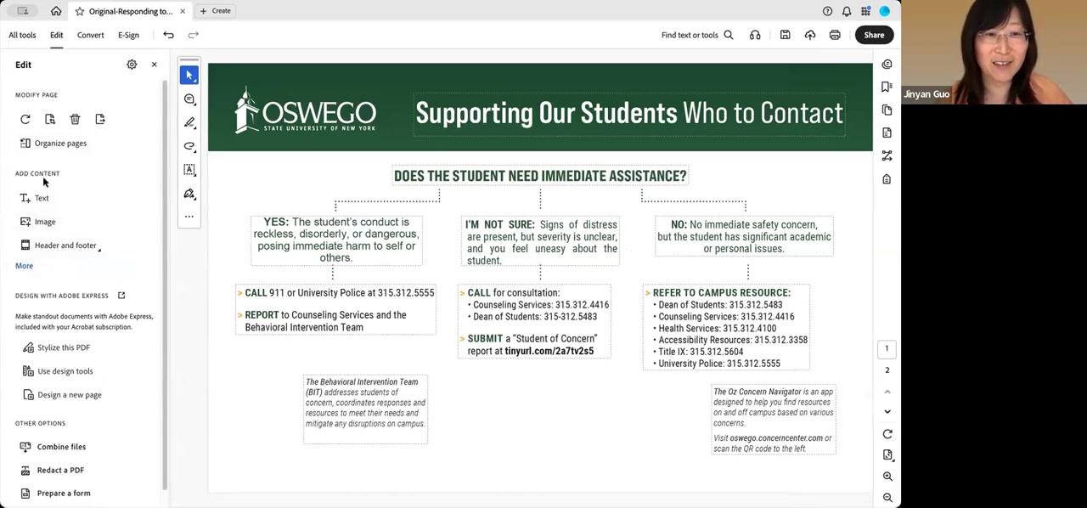
{"action": "left_click", "coordinate": [24, 267]}
{"action": "scroll", "coordinate": [47, 259], "scroll_direction": "down", "scroll_amount": 1}
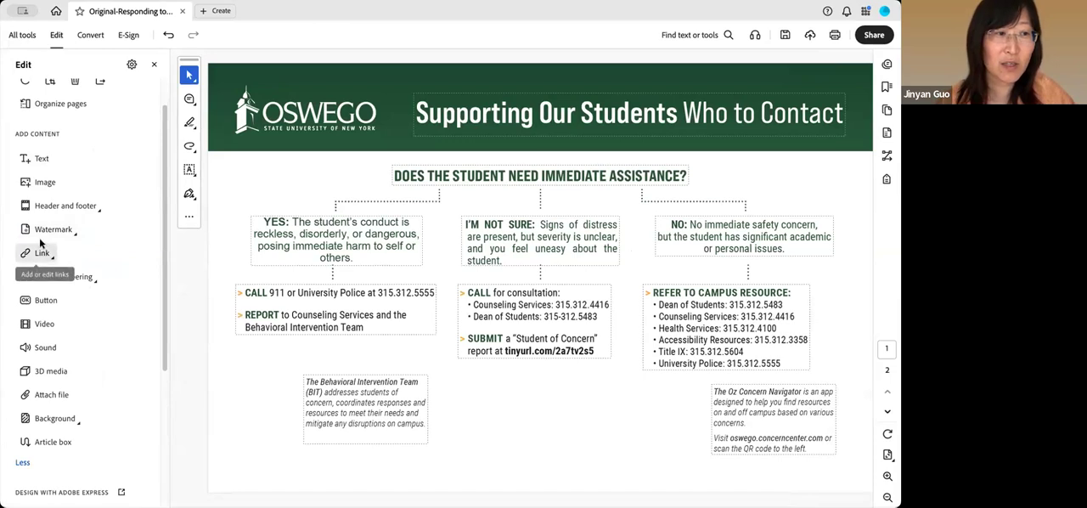
Try to add an underlined, thin web page link over "The Behavioral Intervention Team" on page 1, leaving its URL empty
{"action": "left_click", "coordinate": [52, 259]}
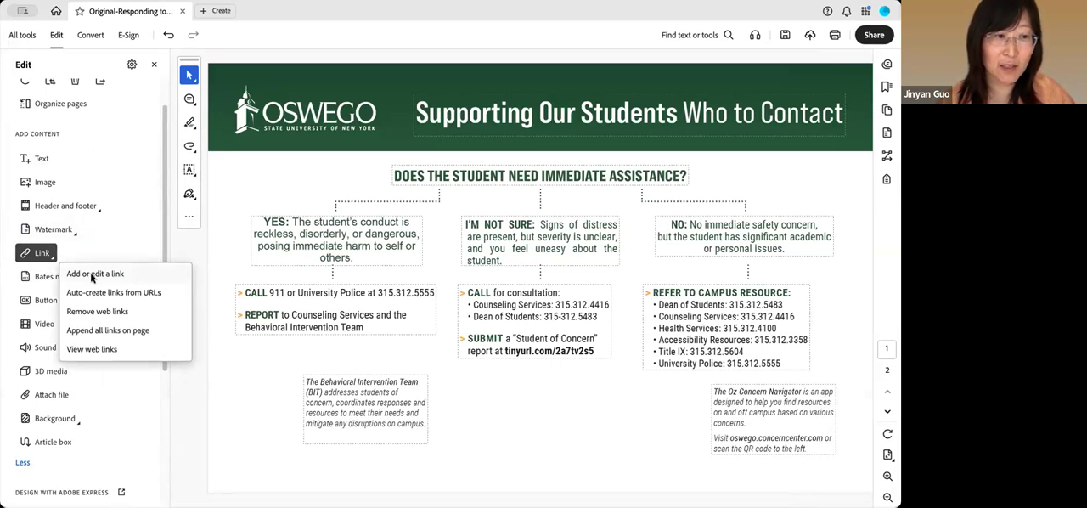
{"action": "left_click", "coordinate": [93, 275]}
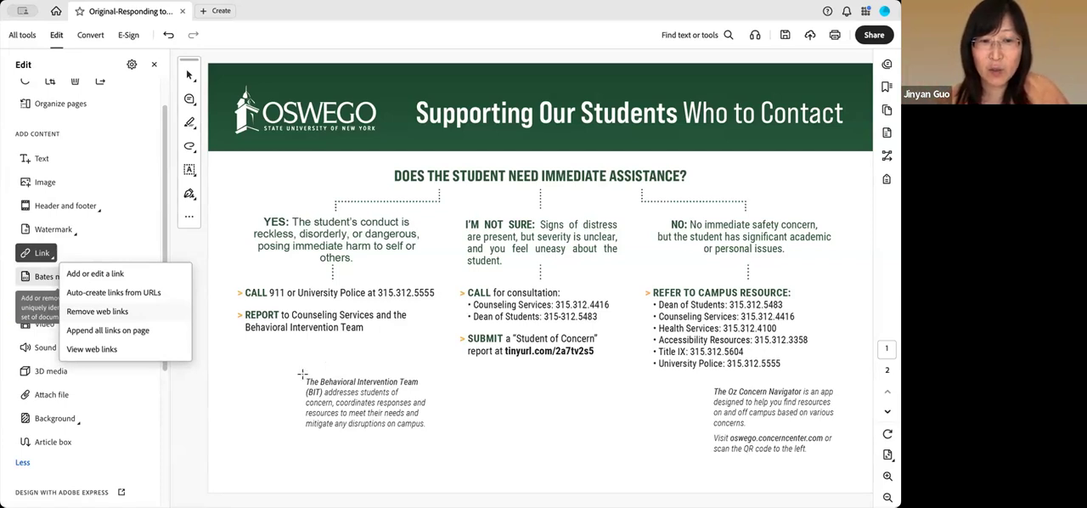
{"action": "left_click", "coordinate": [304, 374]}
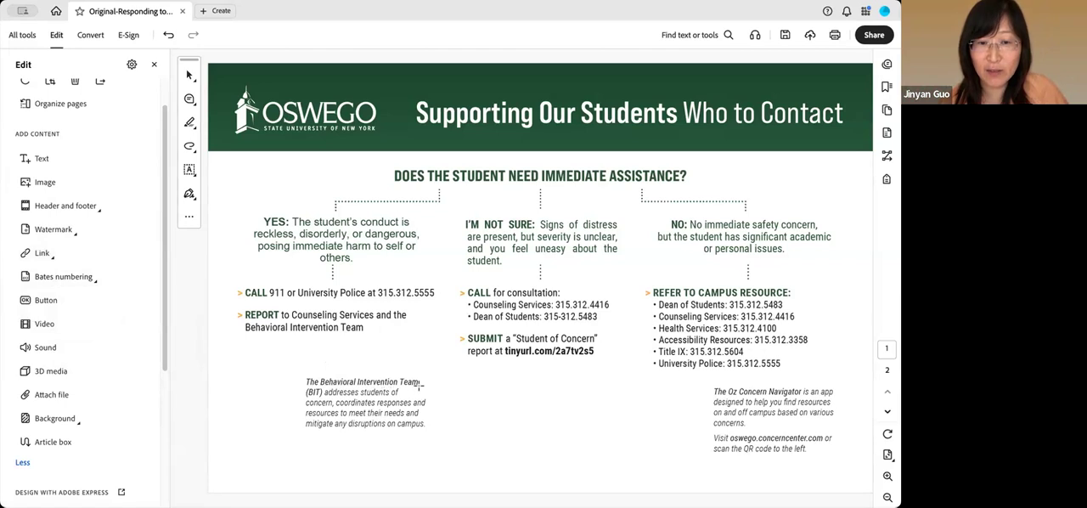
{"action": "left_click_drag", "start_coordinate": [302, 371], "coordinate": [421, 387]}
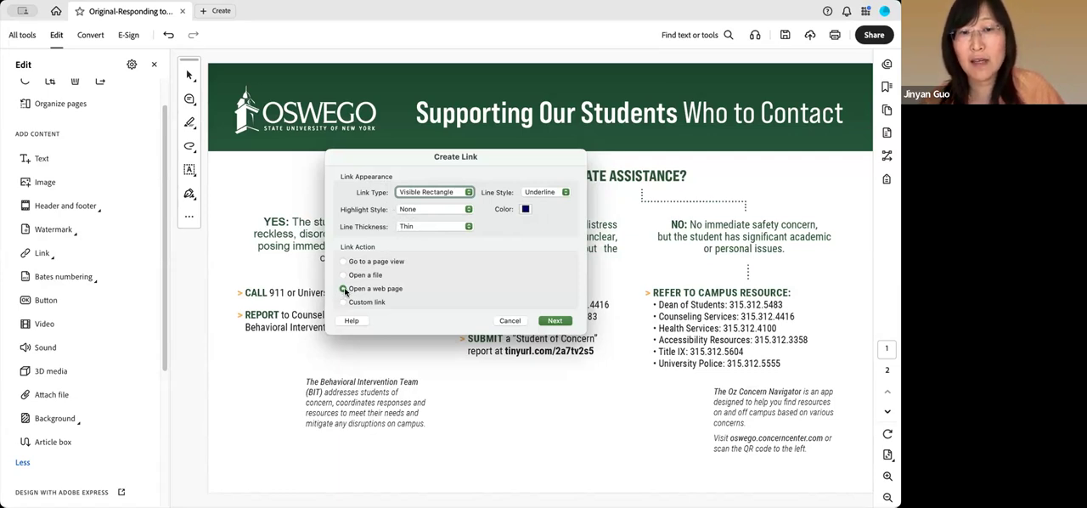
{"action": "left_click", "coordinate": [554, 321]}
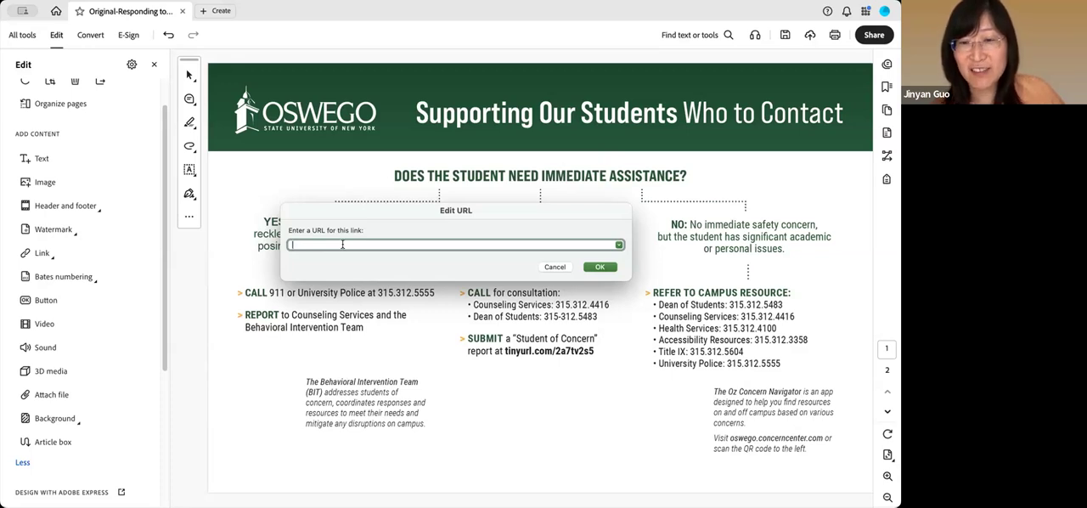
{"action": "left_click", "coordinate": [599, 268]}
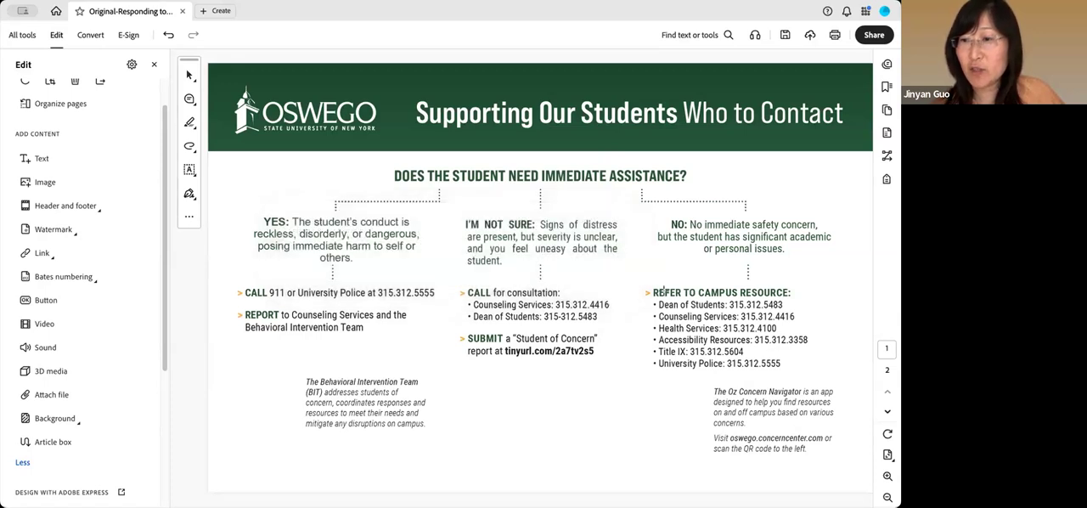
Try to add a web page link over the "RESPONDING TO DISRUPTIVE INDIVIDUALS" heading on page 2, and cancel at the URL entry
{"action": "scroll", "coordinate": [663, 291], "scroll_direction": "down", "scroll_amount": 3}
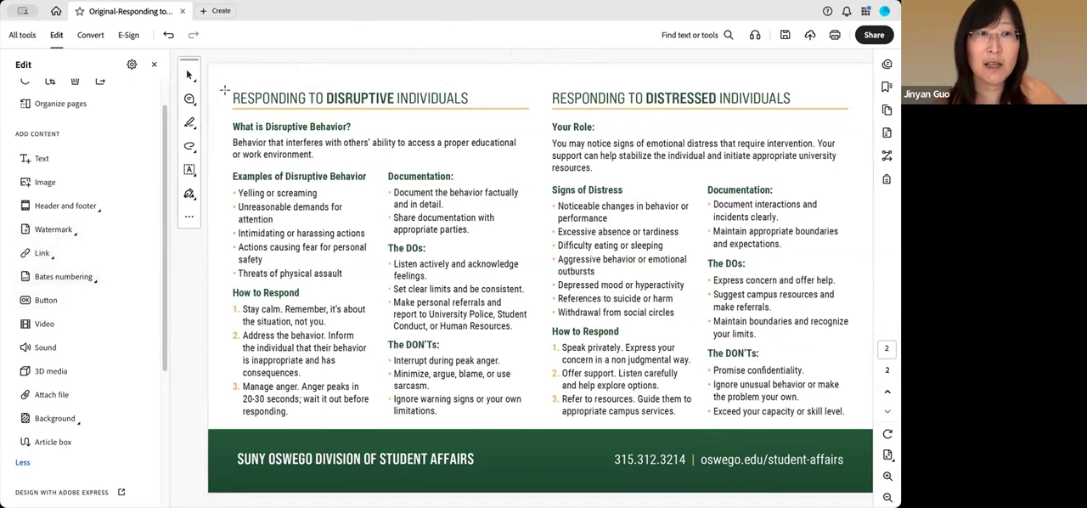
{"action": "left_click_drag", "start_coordinate": [231, 86], "coordinate": [479, 117]}
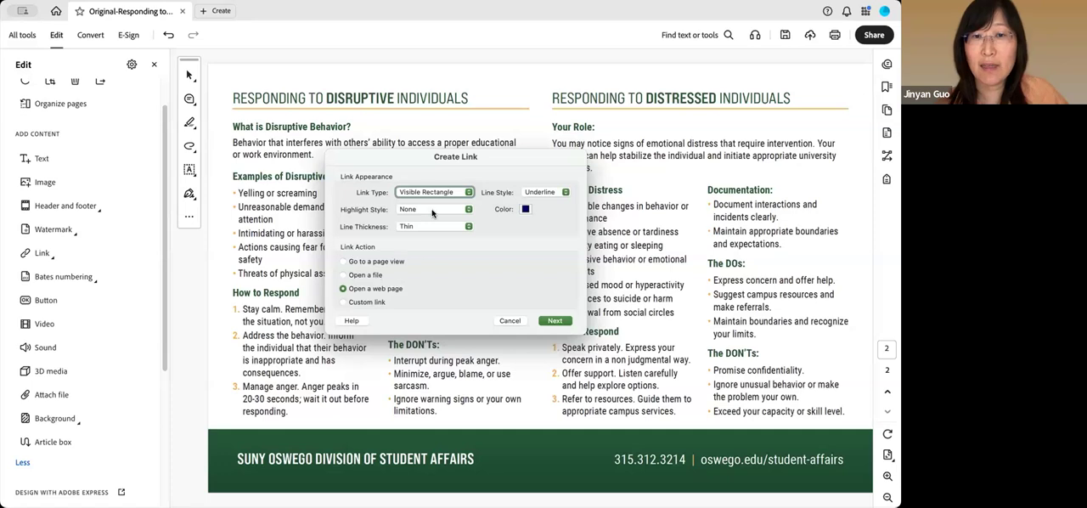
{"action": "left_click", "coordinate": [555, 320]}
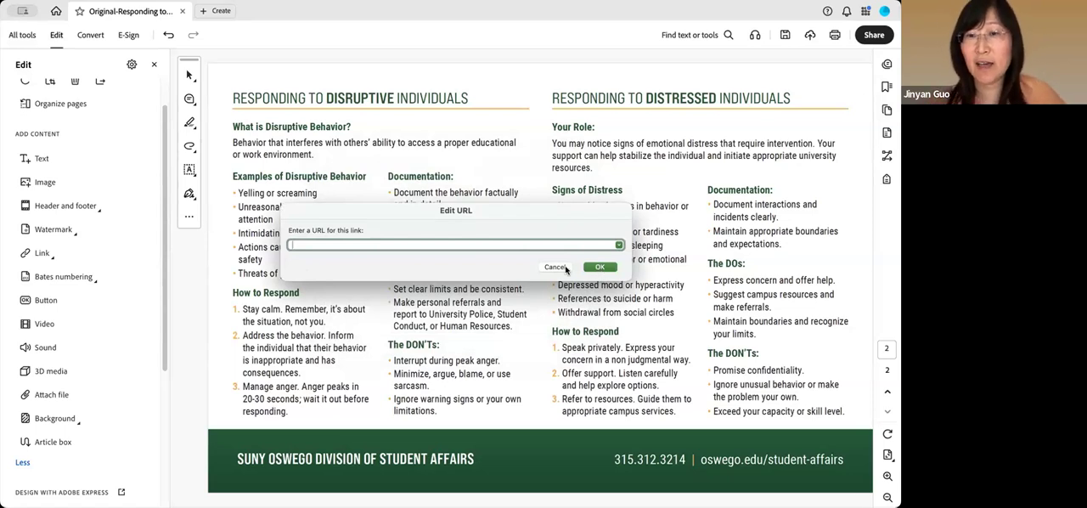
{"action": "left_click", "coordinate": [556, 267]}
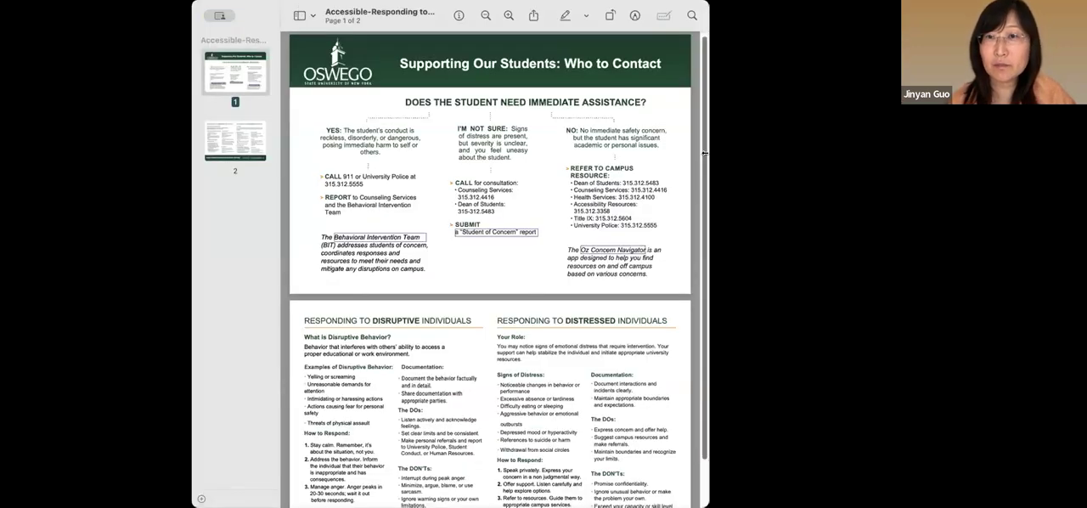
Enlarge and reposition the accessible flyer's window, and examine the contextual links on page 1 at a higher zoom
{"action": "left_click_drag", "start_coordinate": [705, 153], "coordinate": [999, 452]}
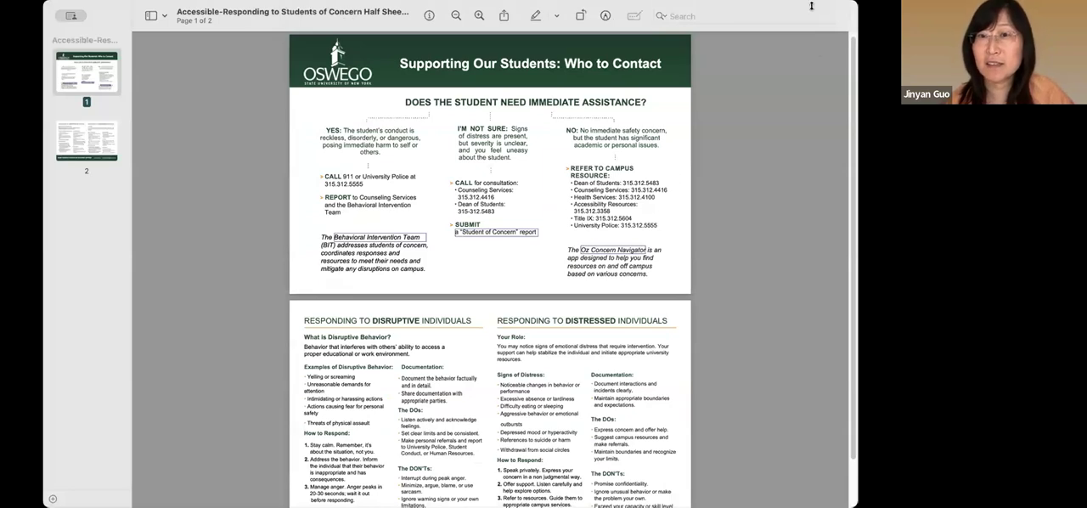
{"action": "left_click_drag", "start_coordinate": [811, 6], "coordinate": [800, 81]}
{"action": "left_click", "coordinate": [480, 95]}
{"action": "left_click", "coordinate": [481, 94]}
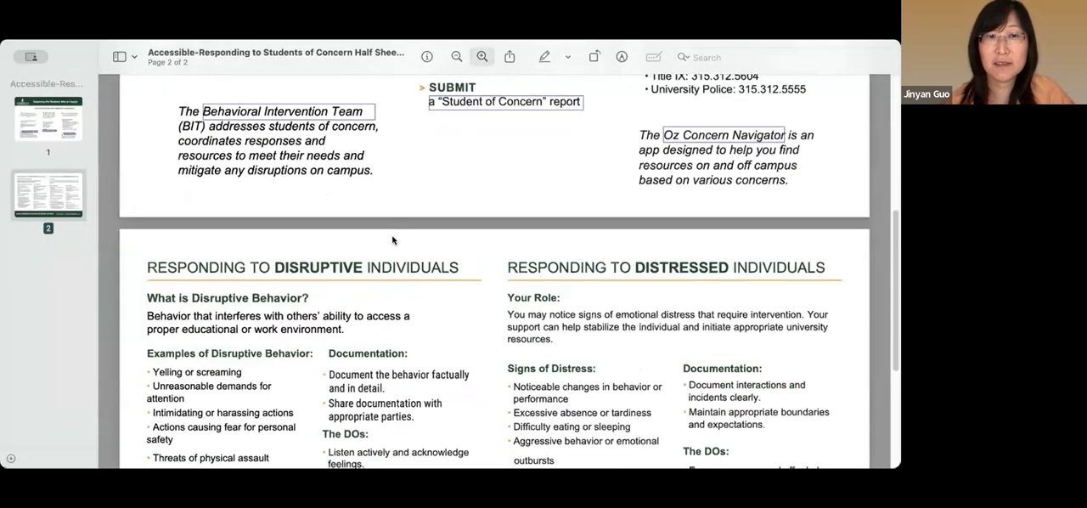
{"action": "scroll", "coordinate": [393, 238], "scroll_direction": "up", "scroll_amount": 3}
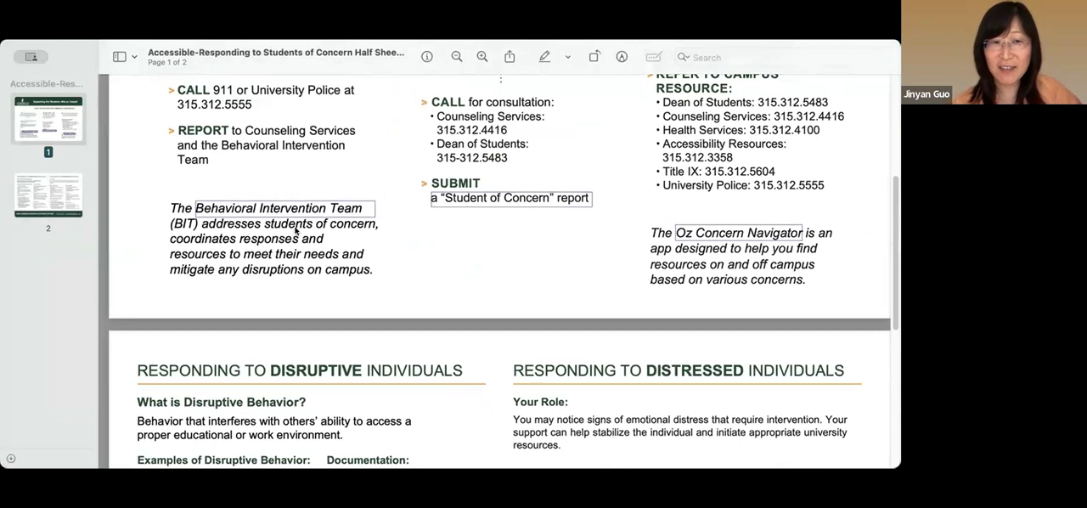
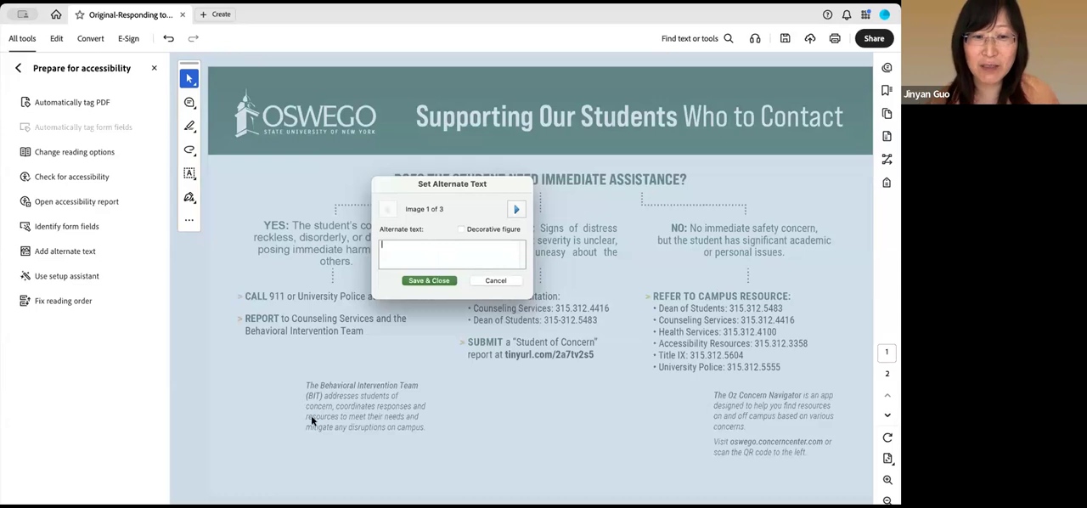
Browse the three images awaiting alternate text, and try placeholder alternate text on the first image before clearing it
{"action": "left_click", "coordinate": [517, 210]}
{"action": "left_click", "coordinate": [517, 211]}
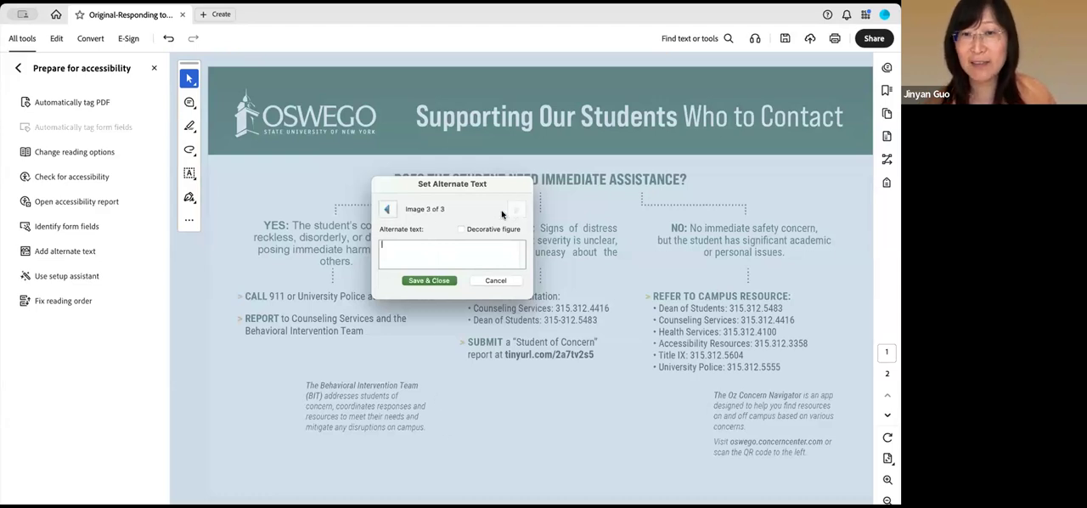
{"action": "left_click", "coordinate": [389, 210]}
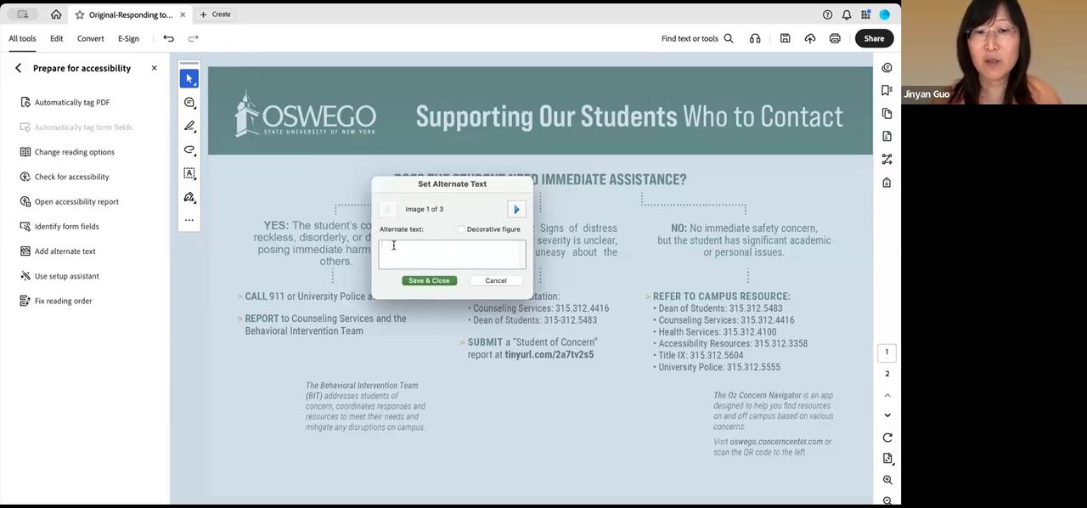
{"action": "type", "text": "kld"}
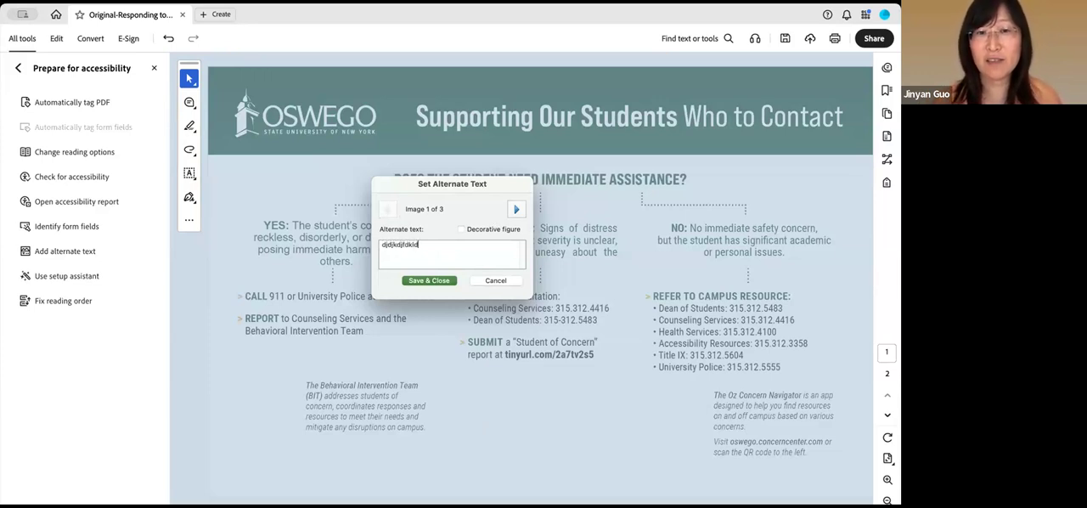
{"action": "key", "text": "BackSpace"}
{"action": "key", "text": "BackSpace"}
{"action": "key", "text": "BackSpace"}
{"action": "key", "text": "BackSpace"}
{"action": "key", "text": "BackSpace"}
{"action": "key", "text": "BackSpace"}
{"action": "key", "text": "BackSpace"}
{"action": "key", "text": "BackSpace"}
{"action": "key", "text": "BackSpace"}
{"action": "key", "text": "BackSpace"}
{"action": "key", "text": "BackSpace"}
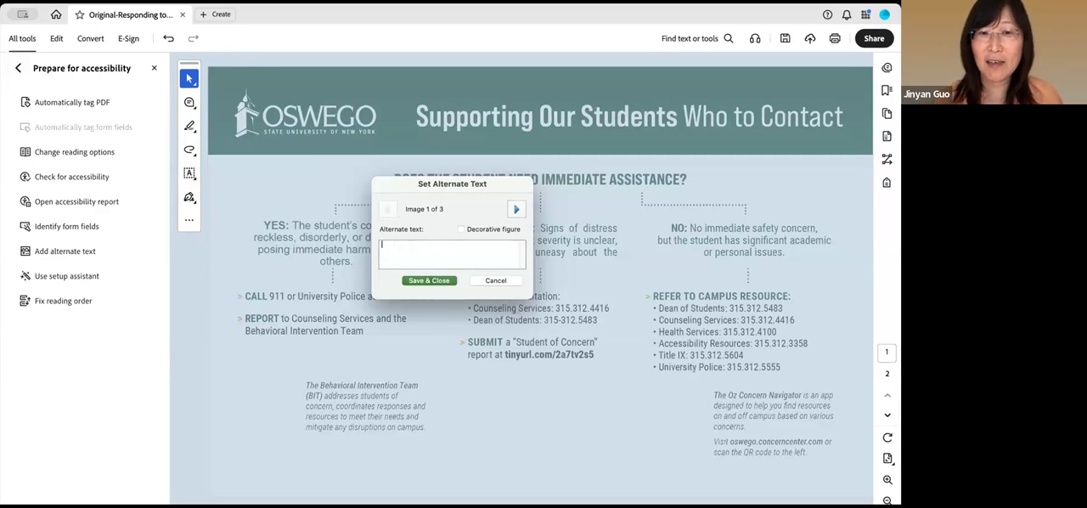
Try the decorative figure option on the second image, and cancel setting the alternate text
{"action": "left_click", "coordinate": [516, 210]}
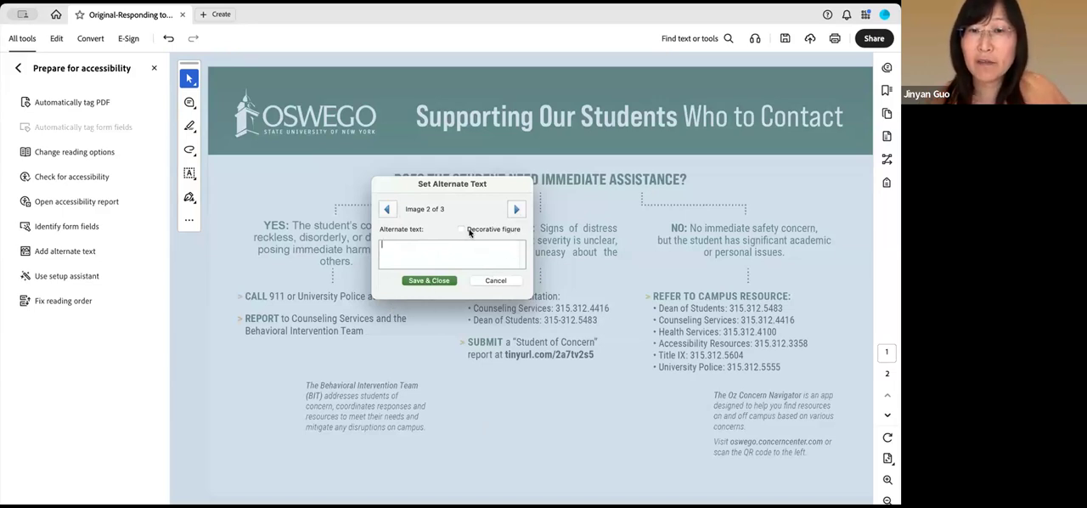
{"action": "left_click", "coordinate": [461, 229]}
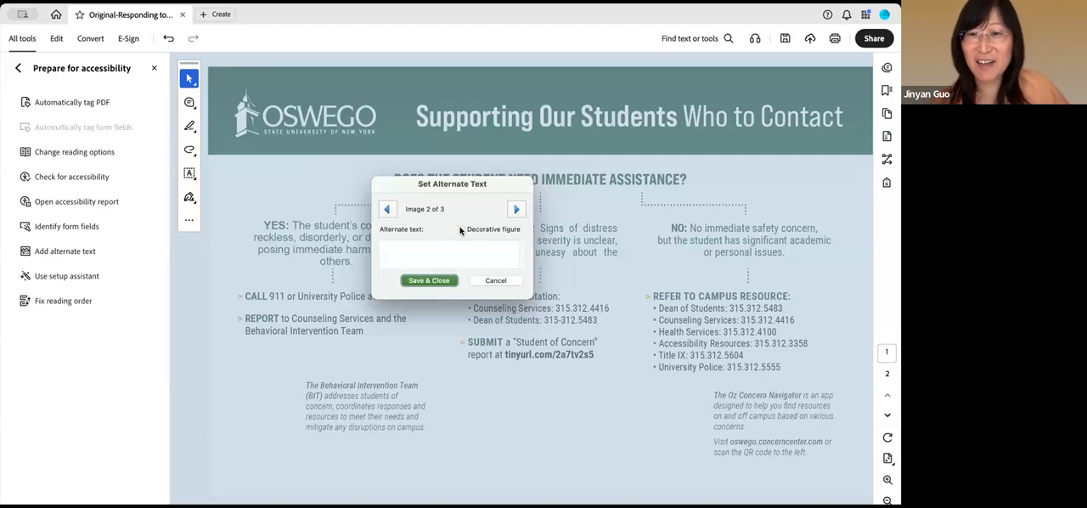
{"action": "left_click", "coordinate": [498, 283]}
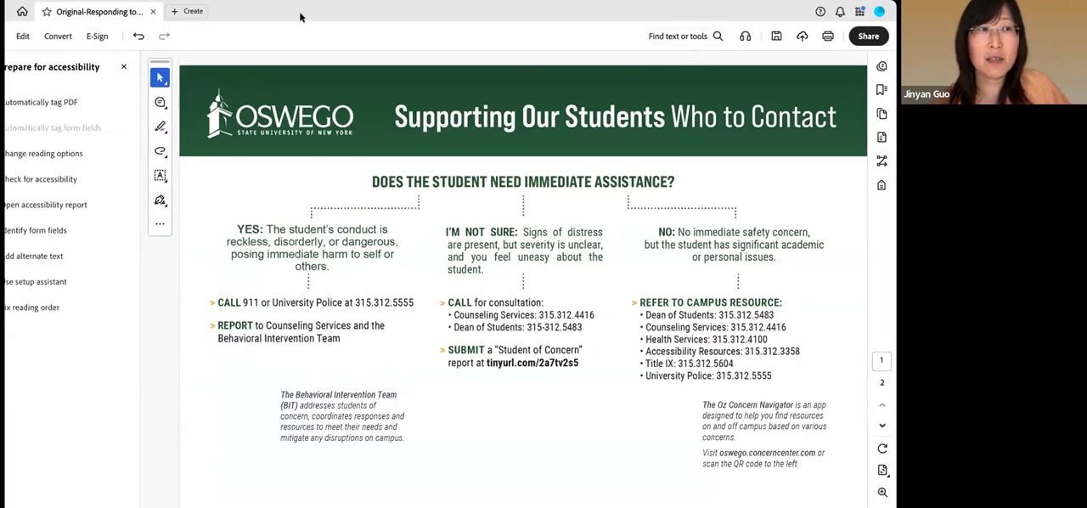
Switch from the accessibility tools to PDF editing, and select the Oswego logo in the page 1 header
{"action": "left_click", "coordinate": [123, 66]}
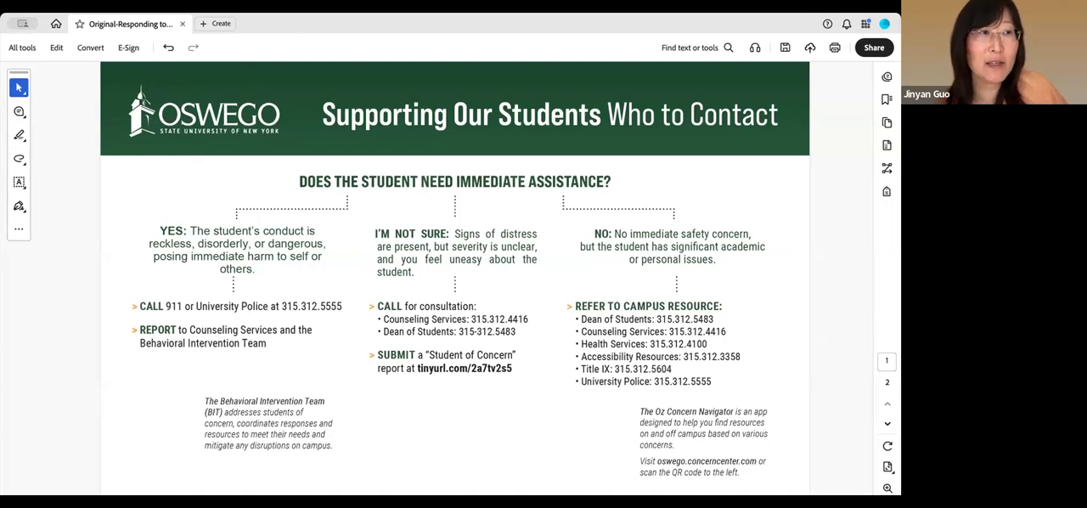
{"action": "left_click", "coordinate": [23, 51]}
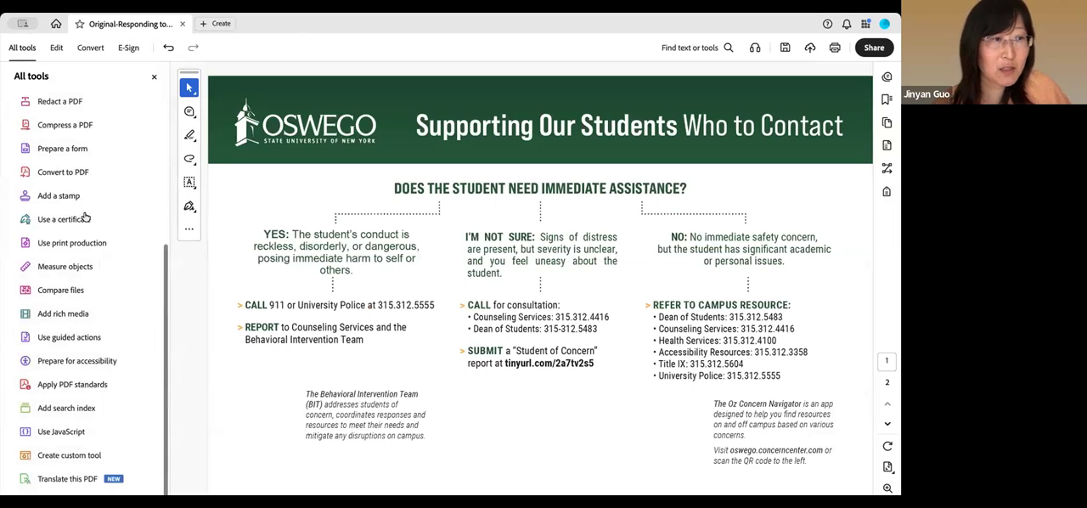
{"action": "scroll", "coordinate": [76, 185], "scroll_direction": "up", "scroll_amount": 5}
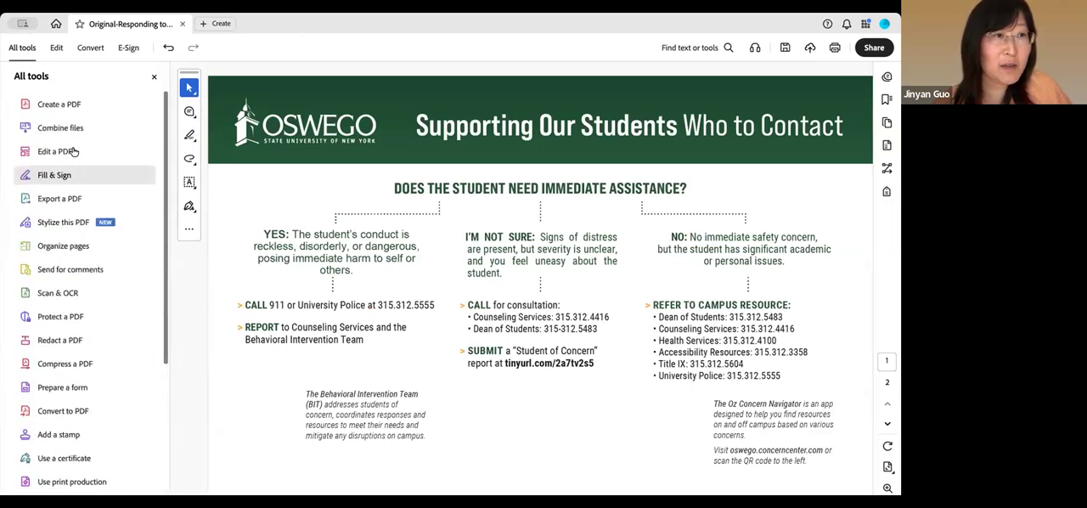
{"action": "left_click", "coordinate": [76, 152]}
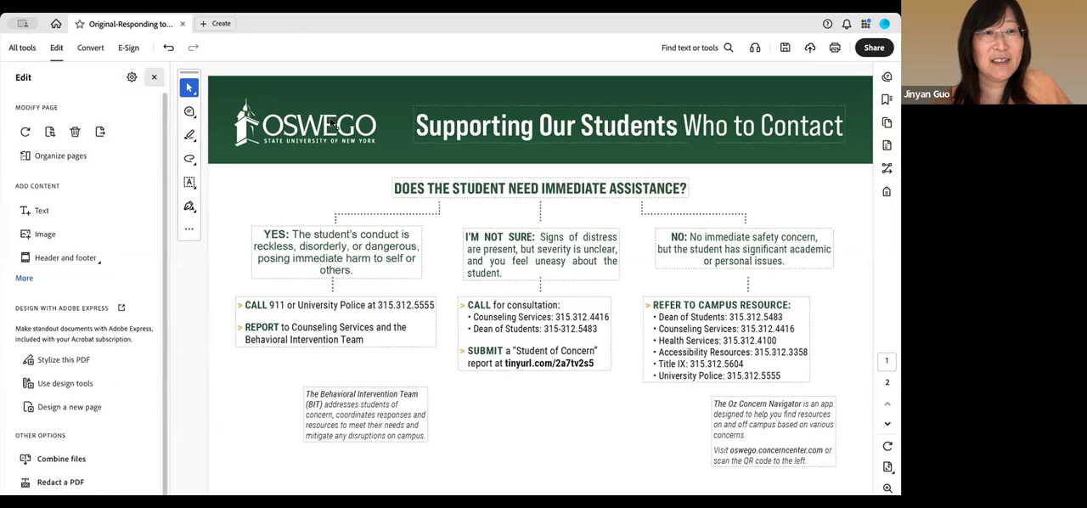
{"action": "left_click_drag", "start_coordinate": [228, 92], "coordinate": [388, 160]}
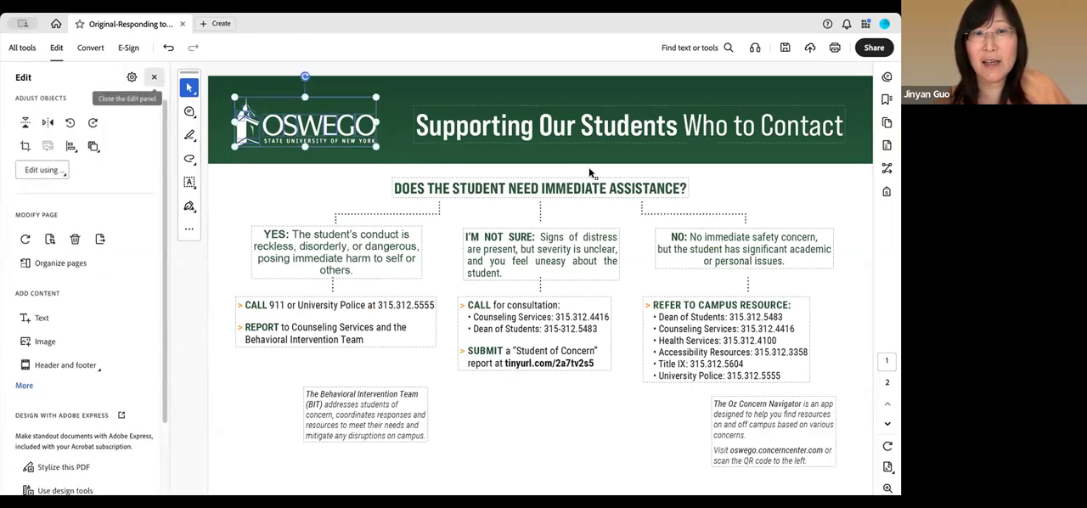
Create a new accessibility tag of type Figure titled "figure 1" for the selected logo
{"action": "left_click", "coordinate": [886, 193]}
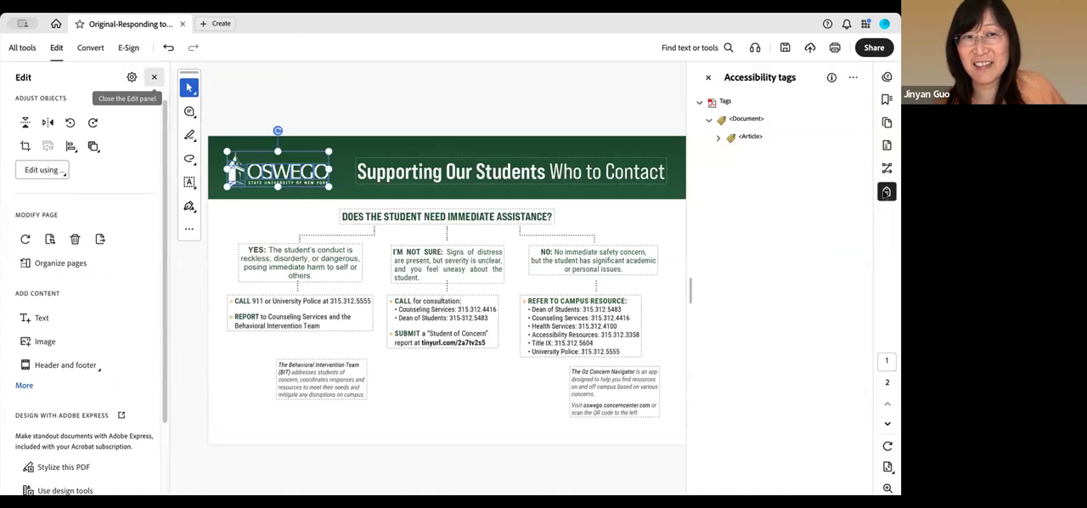
{"action": "left_click", "coordinate": [854, 77]}
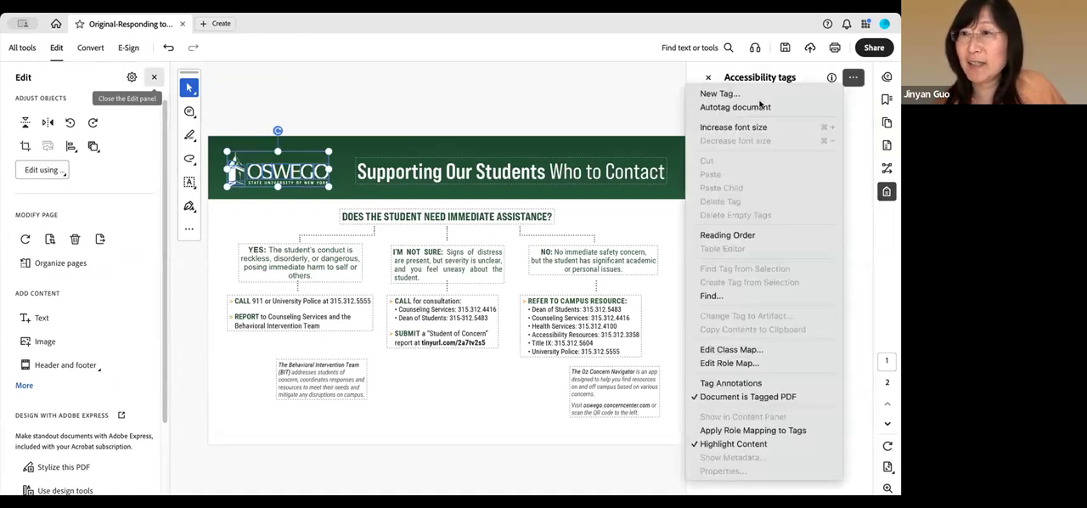
{"action": "left_click", "coordinate": [733, 92]}
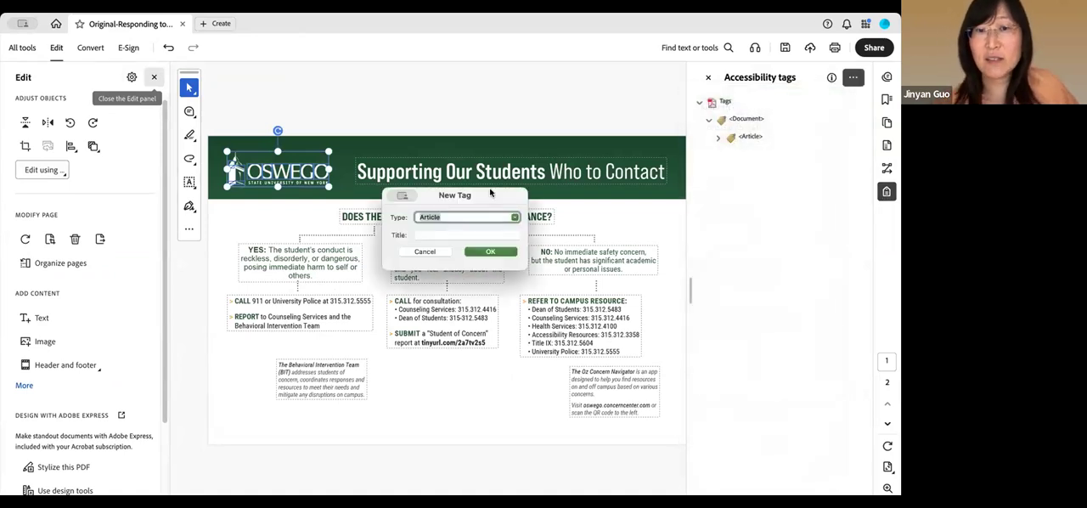
{"action": "left_click", "coordinate": [516, 219]}
{"action": "scroll", "coordinate": [463, 242], "scroll_direction": "down", "scroll_amount": 4}
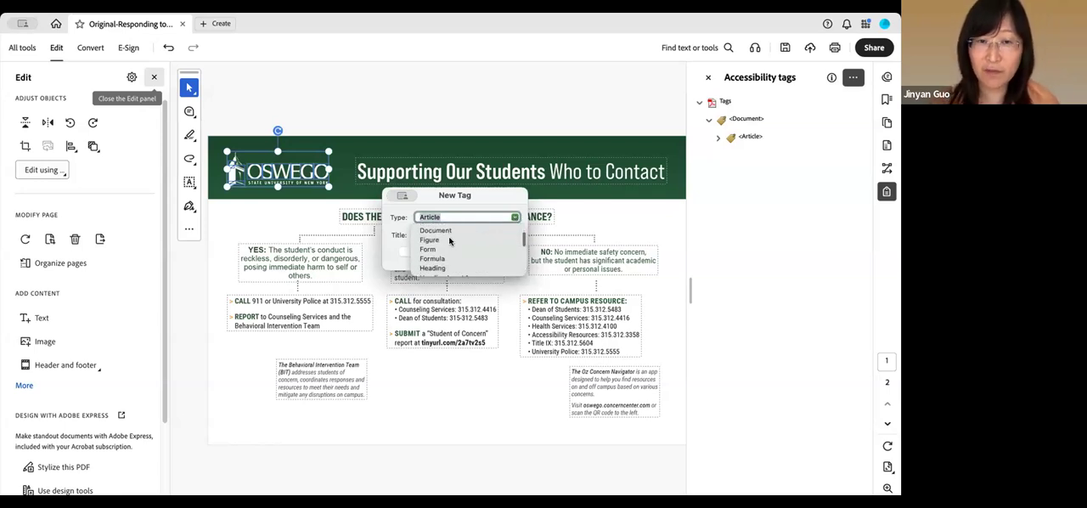
{"action": "left_click", "coordinate": [450, 239]}
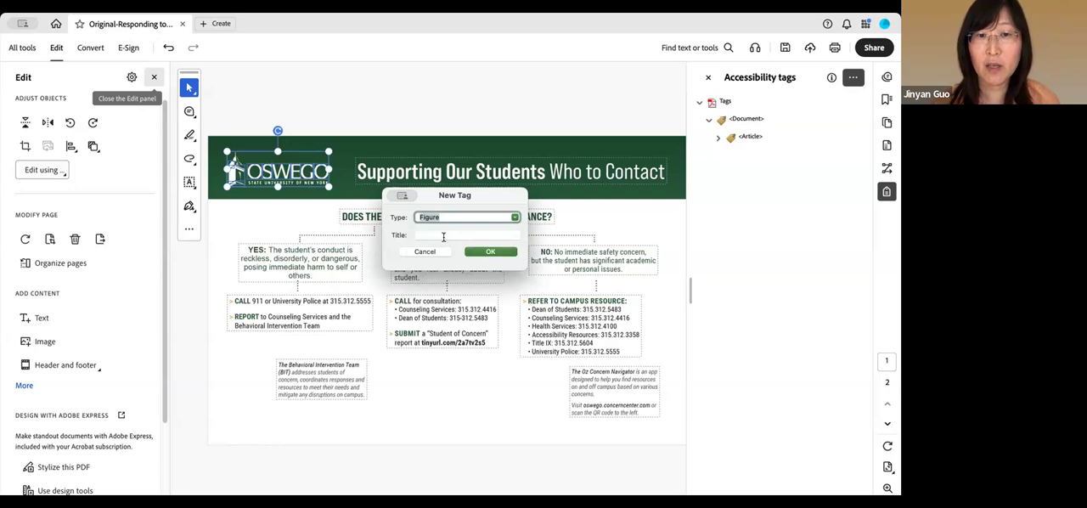
{"action": "left_click", "coordinate": [443, 236]}
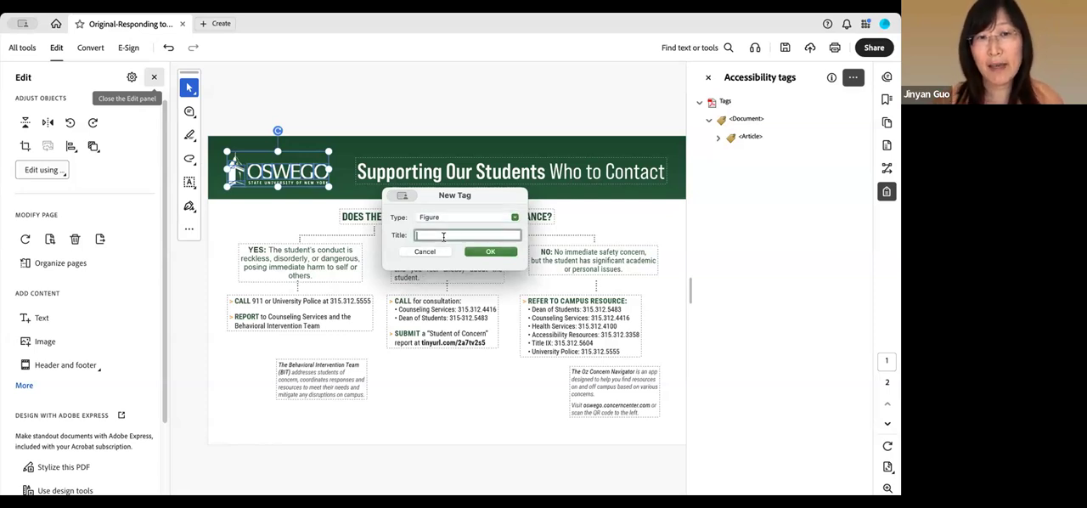
{"action": "type", "text": "figure 1"}
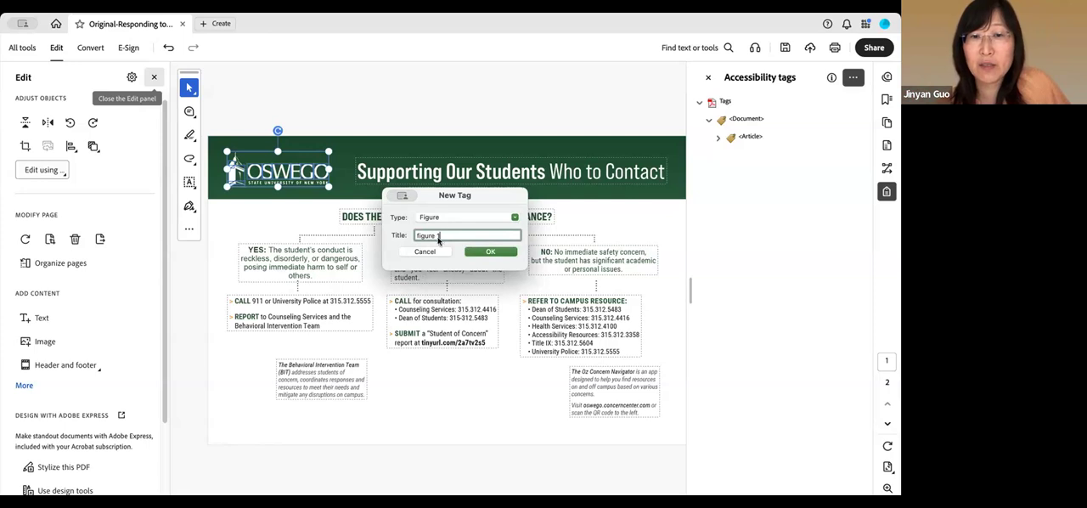
{"action": "left_click", "coordinate": [491, 252]}
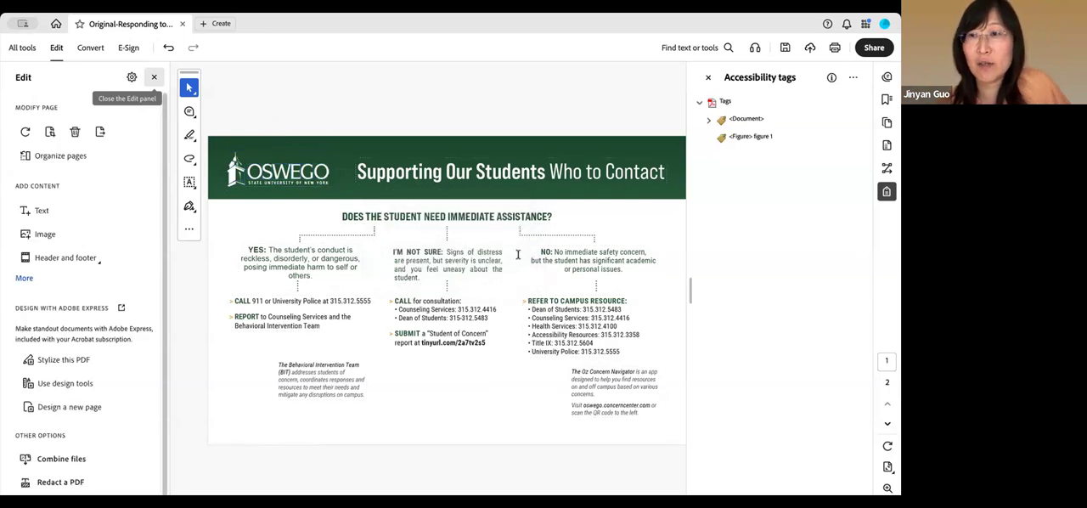
Try to enter alternate text for images in the "figure 1" tag's properties, leaving the entry empty
{"action": "right_click", "coordinate": [745, 137]}
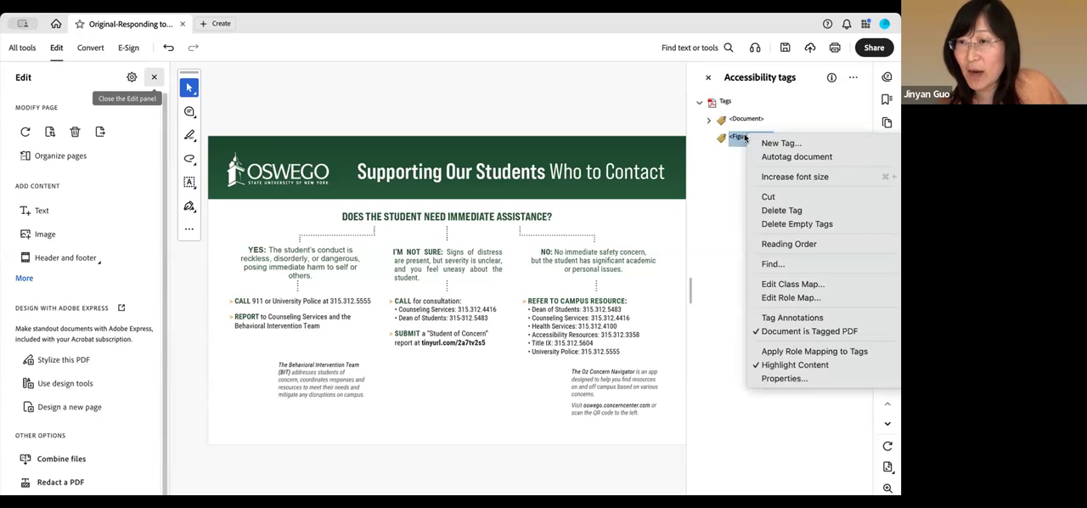
{"action": "left_click", "coordinate": [734, 138]}
{"action": "right_click", "coordinate": [734, 137]}
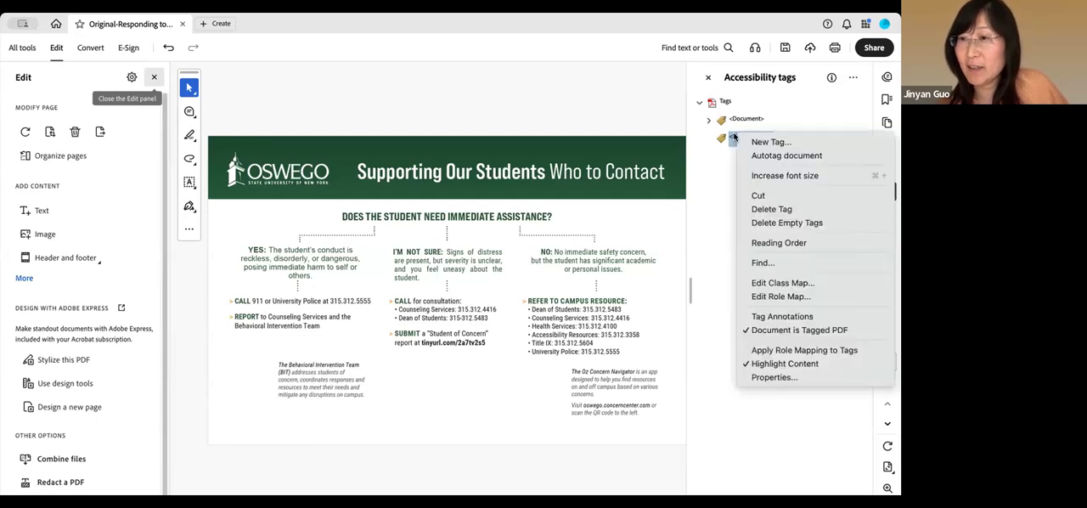
{"action": "left_click", "coordinate": [789, 375]}
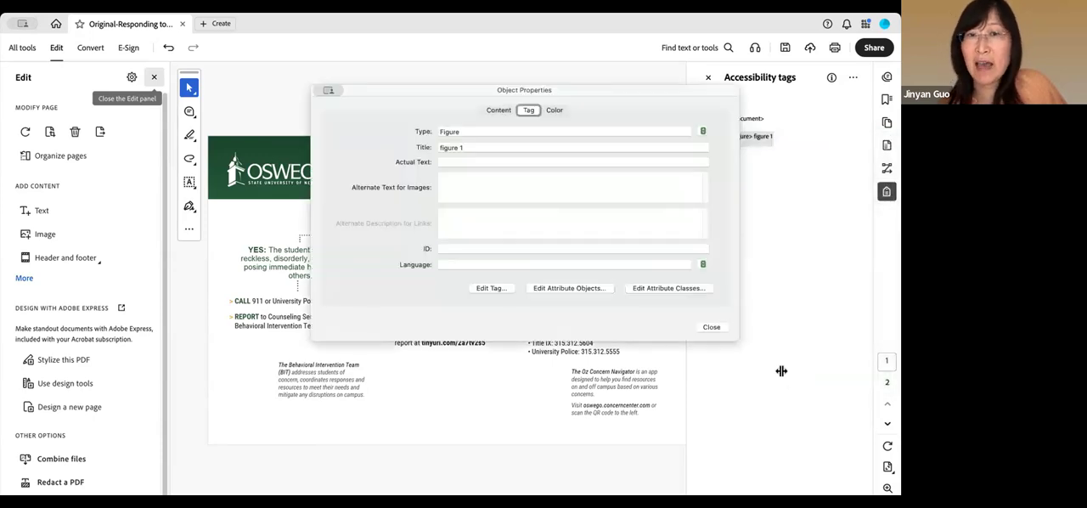
{"action": "left_click", "coordinate": [453, 182]}
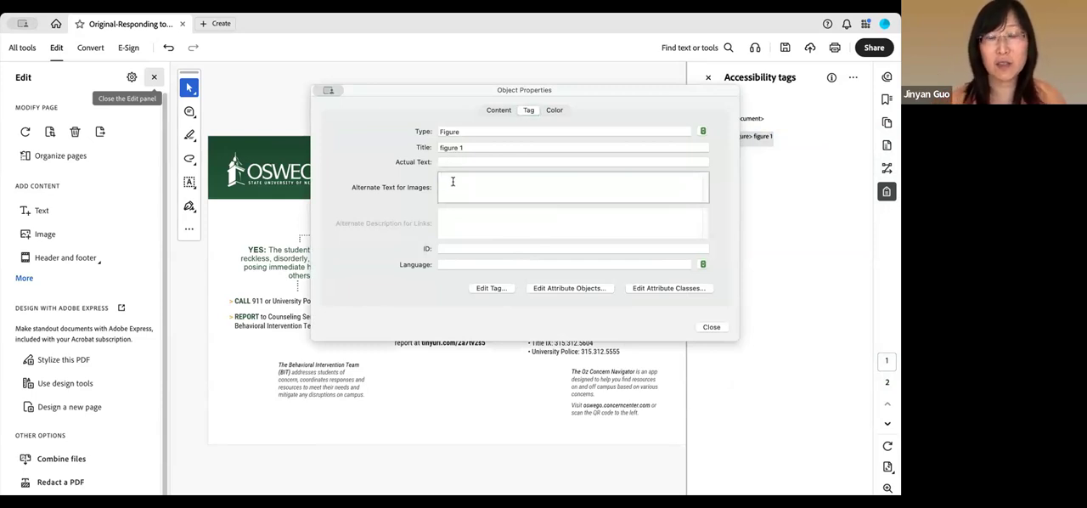
{"action": "type", "text": "SUN"}
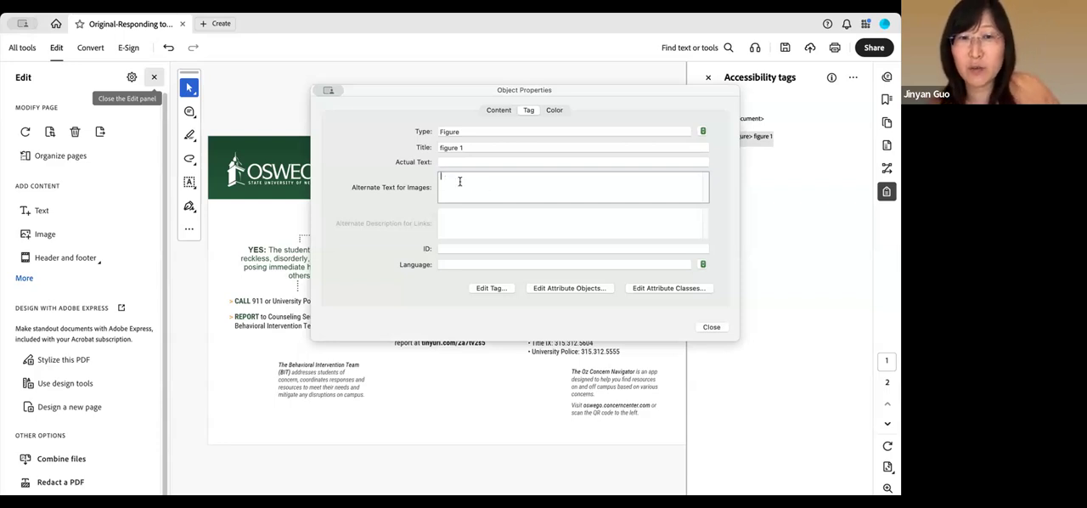
{"action": "left_click", "coordinate": [712, 328]}
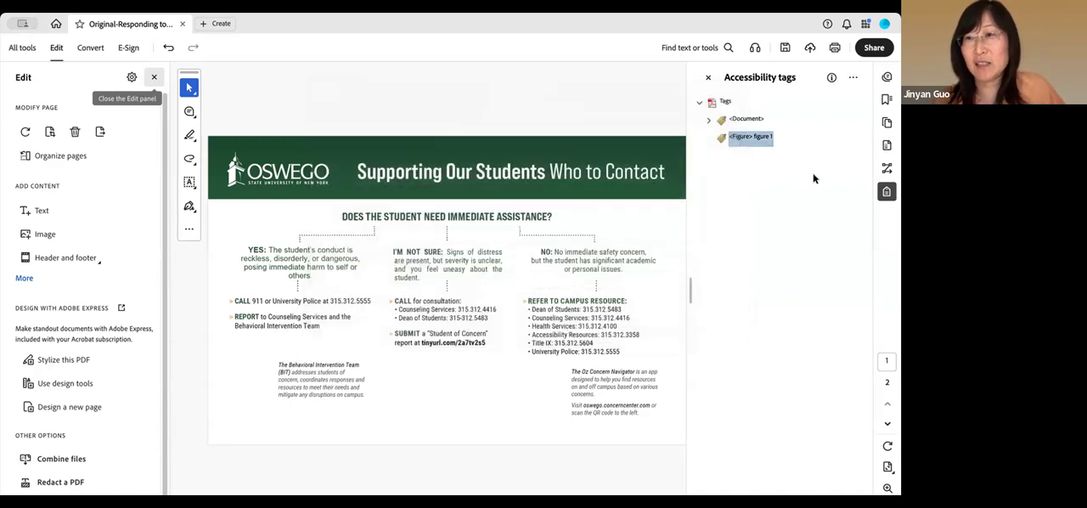
Reopen the "figure 1" tag's properties to review its alternate text setting, and close the accessibility tags
{"action": "right_click", "coordinate": [743, 142]}
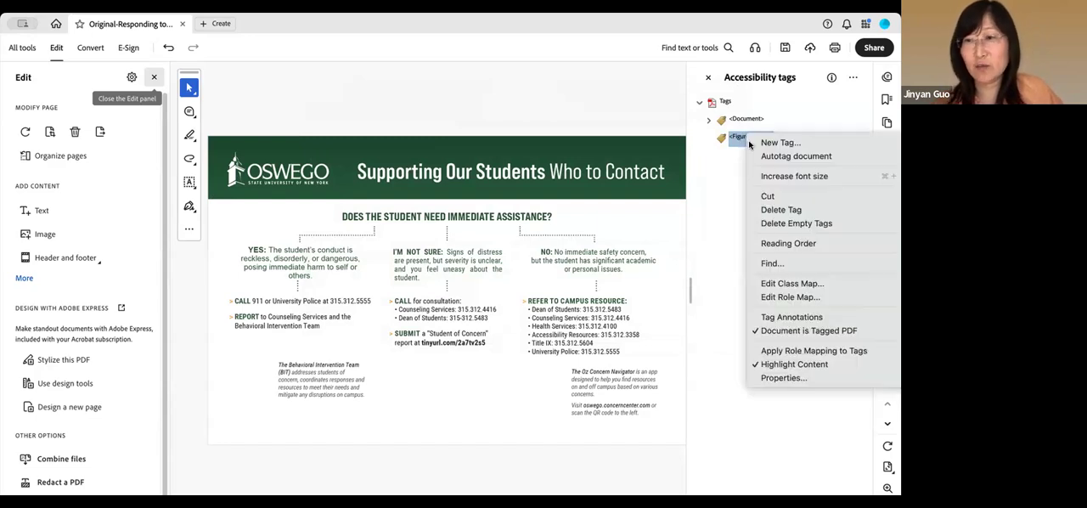
{"action": "left_click", "coordinate": [782, 378]}
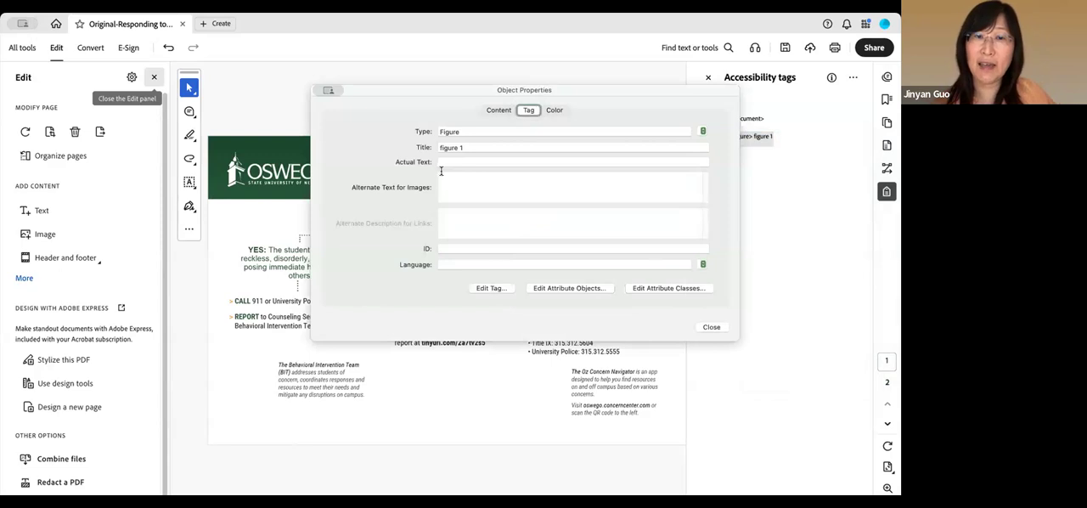
{"action": "left_click", "coordinate": [712, 328]}
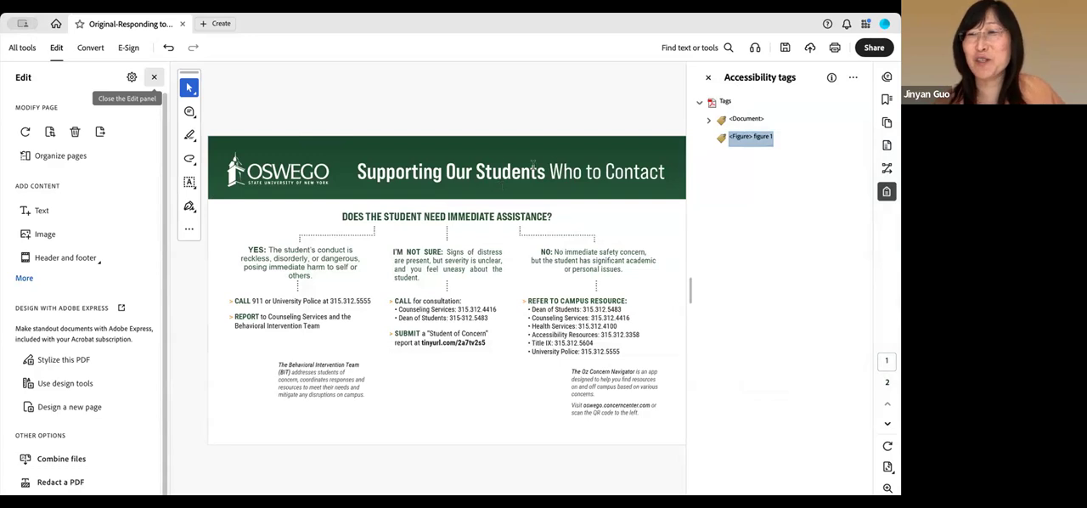
{"action": "left_click", "coordinate": [708, 78]}
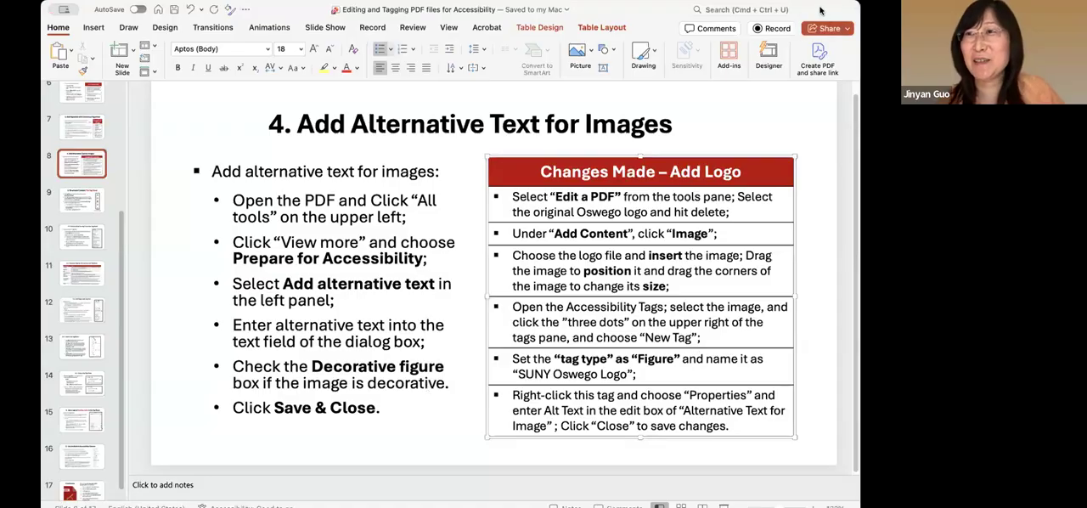
Switch to the PowerPoint presentation and review slides 5 to 7 on editing content, enhancing contrast and adding contextual hyperlinks
{"action": "left_click", "coordinate": [820, 10]}
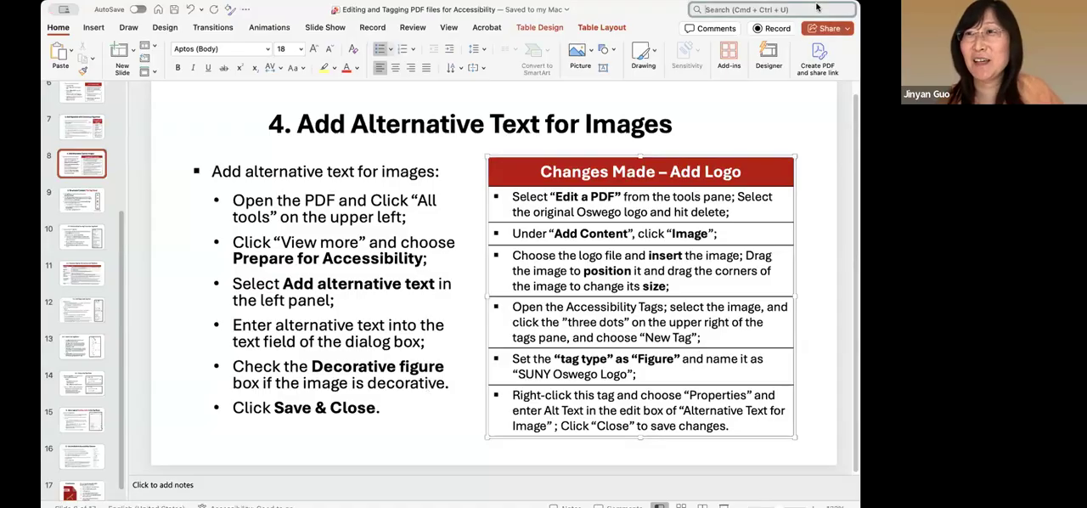
{"action": "scroll", "coordinate": [79, 144], "scroll_direction": "up", "scroll_amount": 3}
{"action": "scroll", "coordinate": [78, 144], "scroll_direction": "up", "scroll_amount": 4}
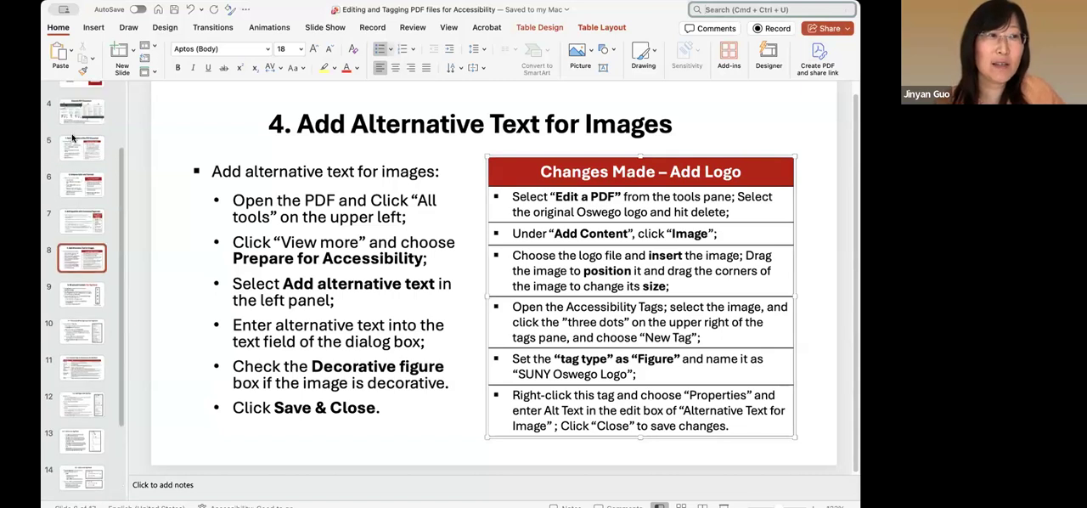
{"action": "left_click", "coordinate": [80, 243]}
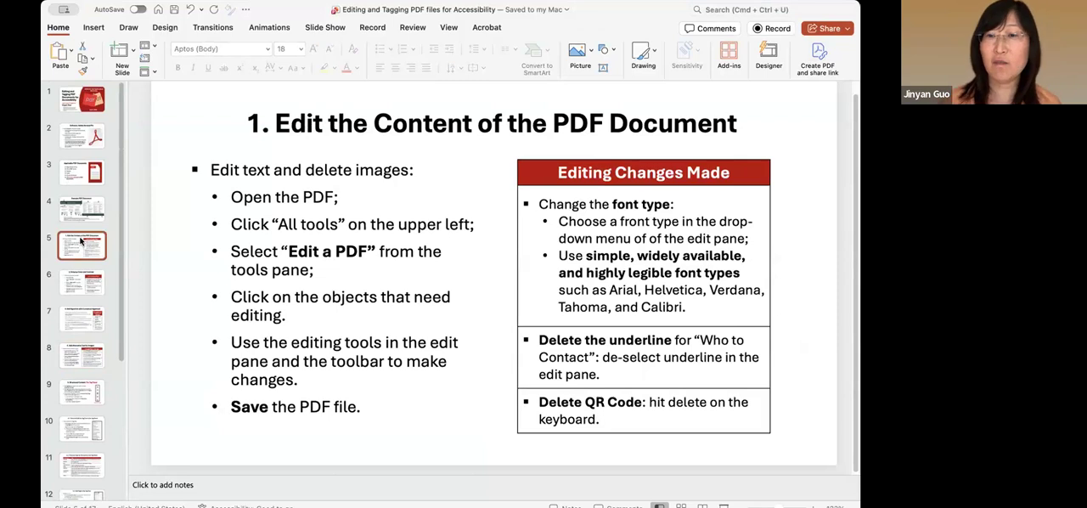
{"action": "left_click", "coordinate": [75, 284]}
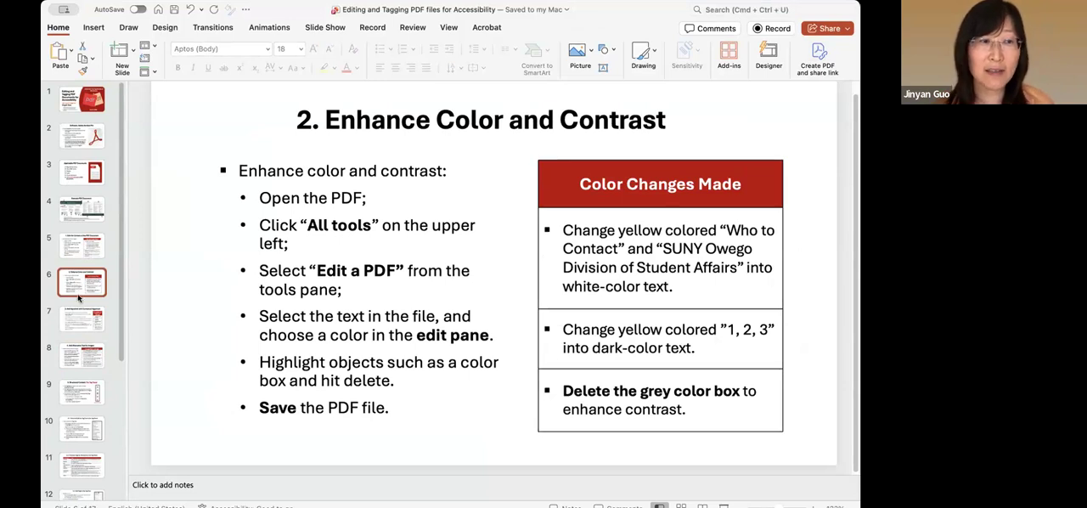
{"action": "left_click", "coordinate": [84, 318]}
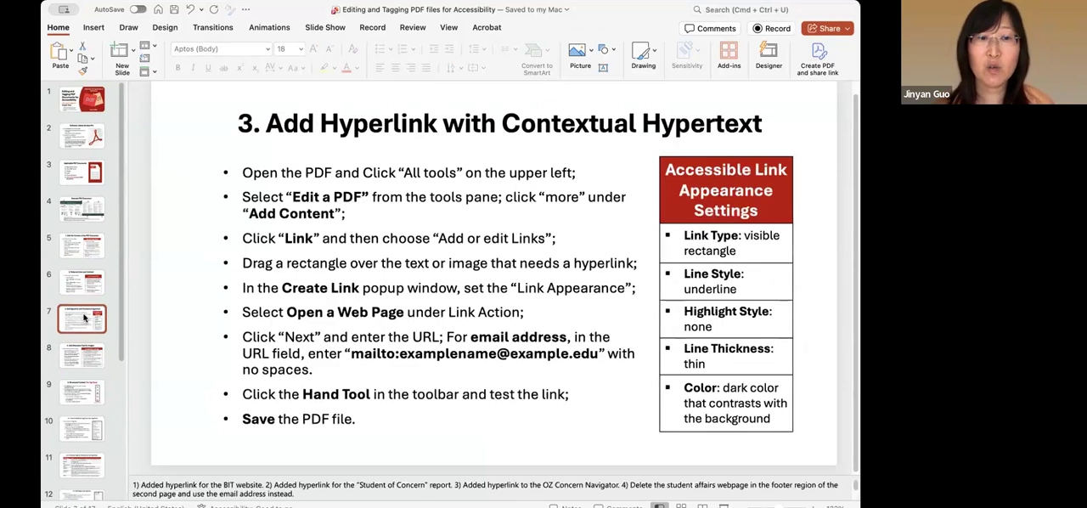
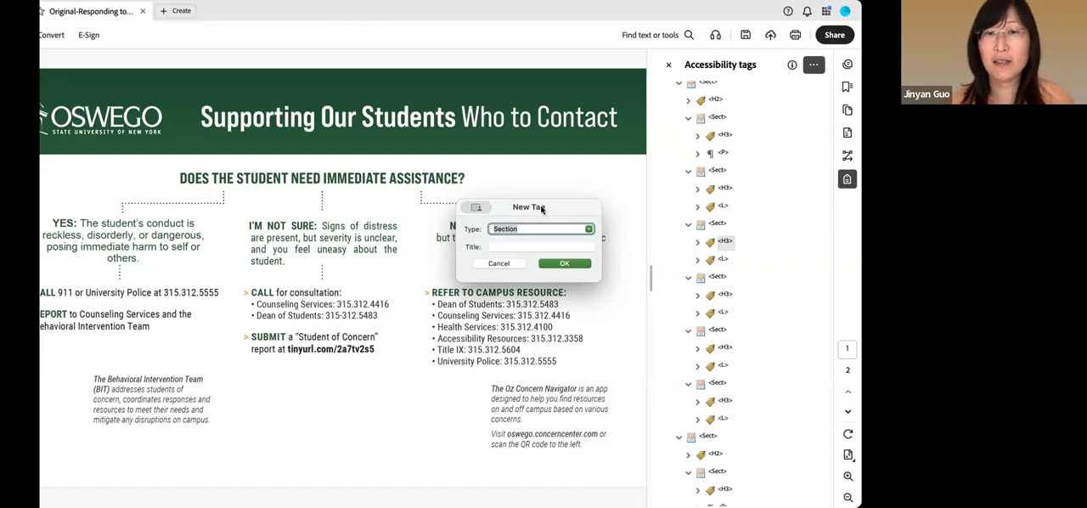
Create a new accessibility tag of type Section titled "Who to Contact"
{"action": "left_click", "coordinate": [509, 245]}
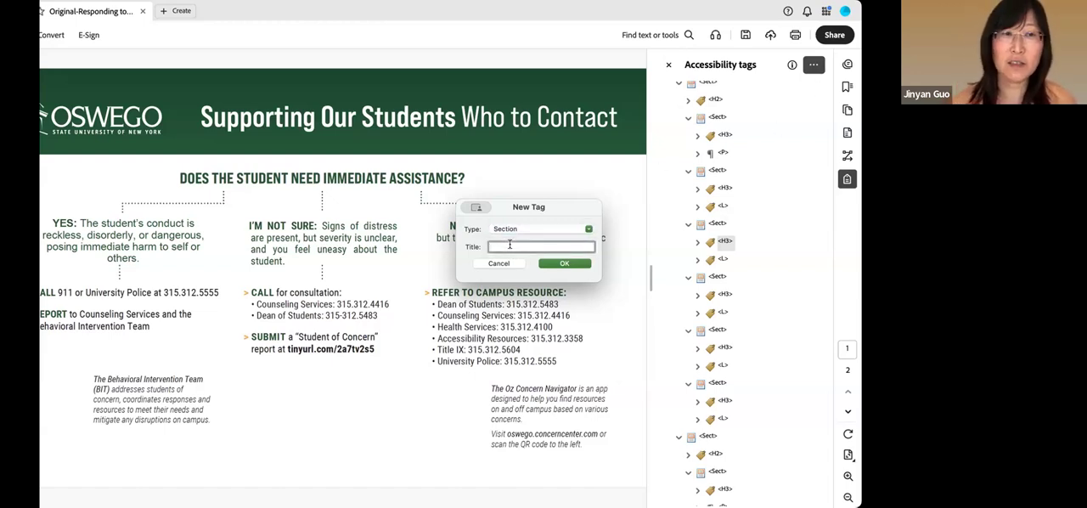
{"action": "type", "text": "Who to Contact"}
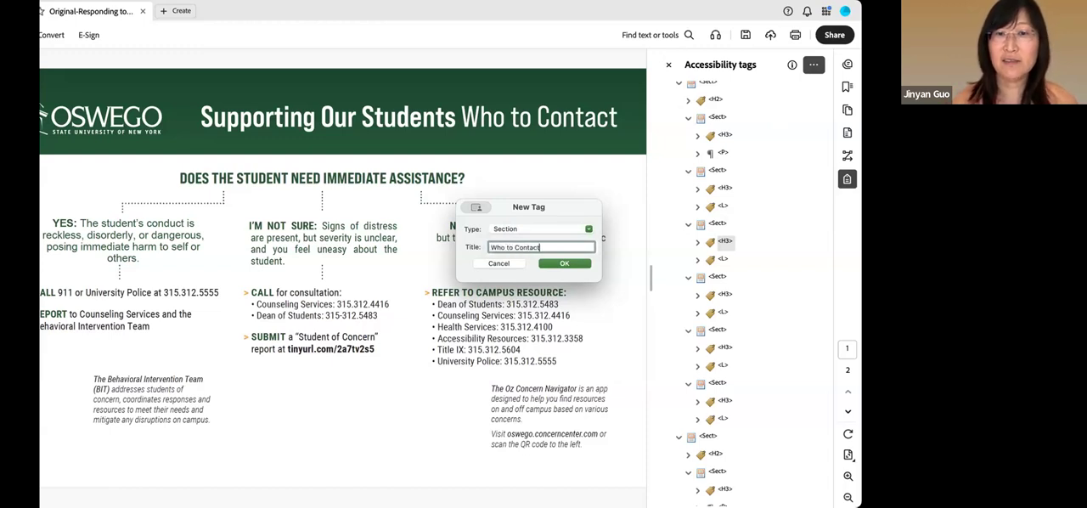
{"action": "left_click", "coordinate": [565, 263]}
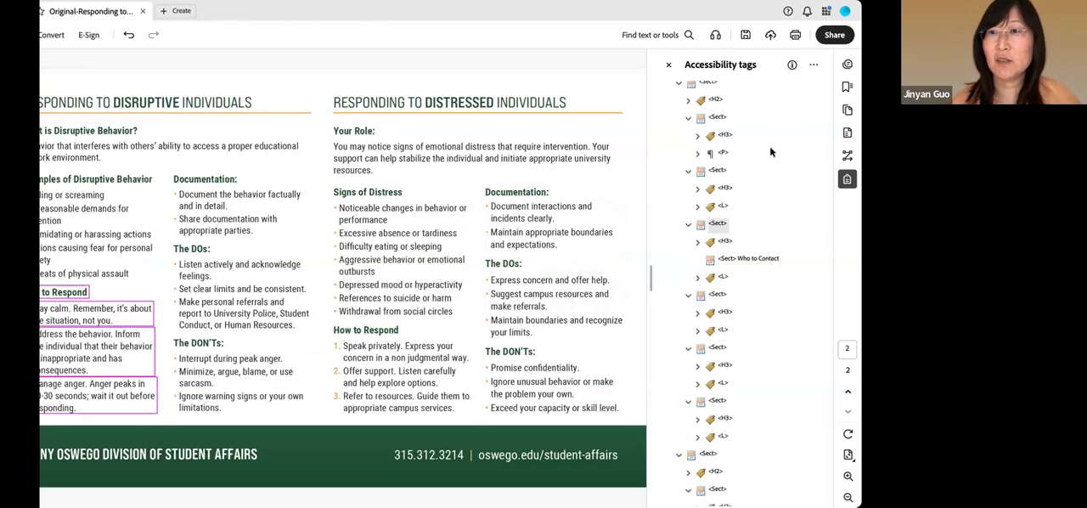
Try to move the "Who to Contact" section tag higher up in the tag tree
{"action": "scroll", "coordinate": [775, 349], "scroll_direction": "up", "scroll_amount": 1}
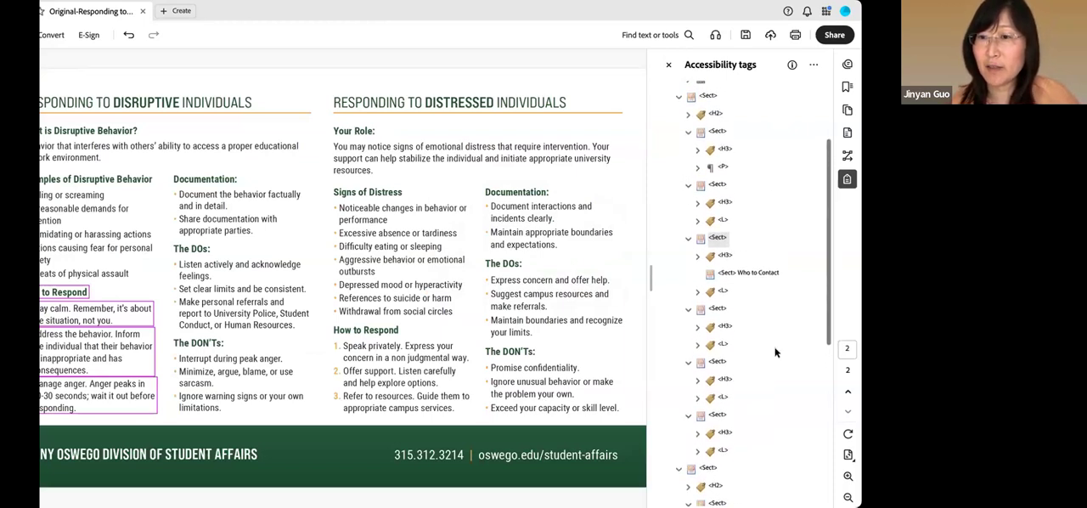
{"action": "scroll", "coordinate": [775, 351], "scroll_direction": "up", "scroll_amount": 2}
{"action": "left_click", "coordinate": [749, 296]}
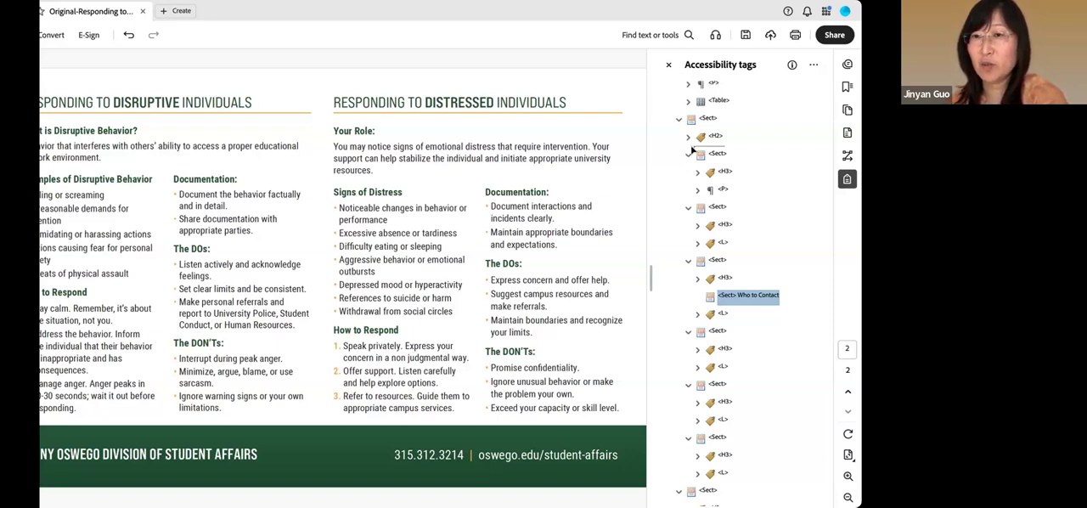
{"action": "left_click_drag", "start_coordinate": [698, 147], "coordinate": [723, 146]}
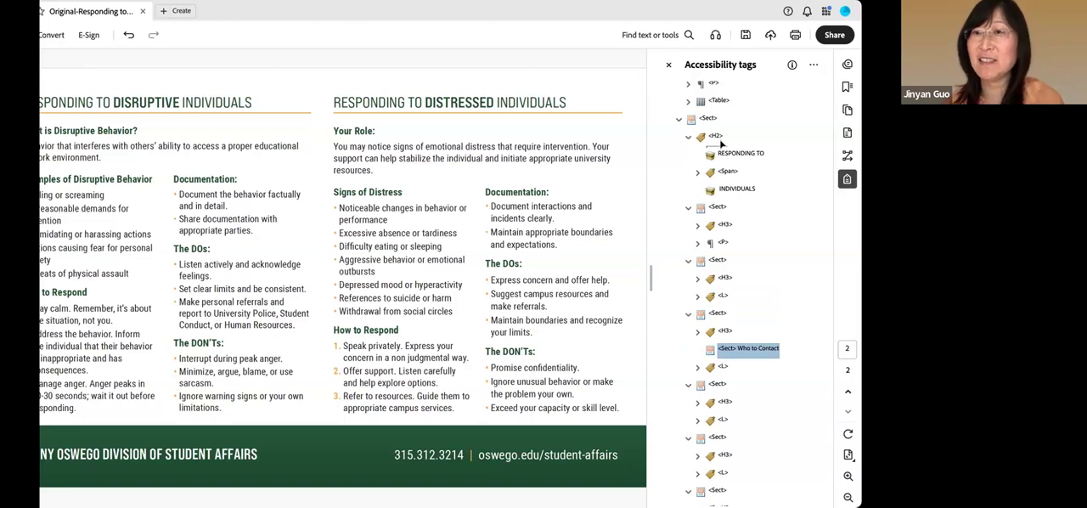
{"action": "left_click_drag", "start_coordinate": [701, 145], "coordinate": [675, 116]}
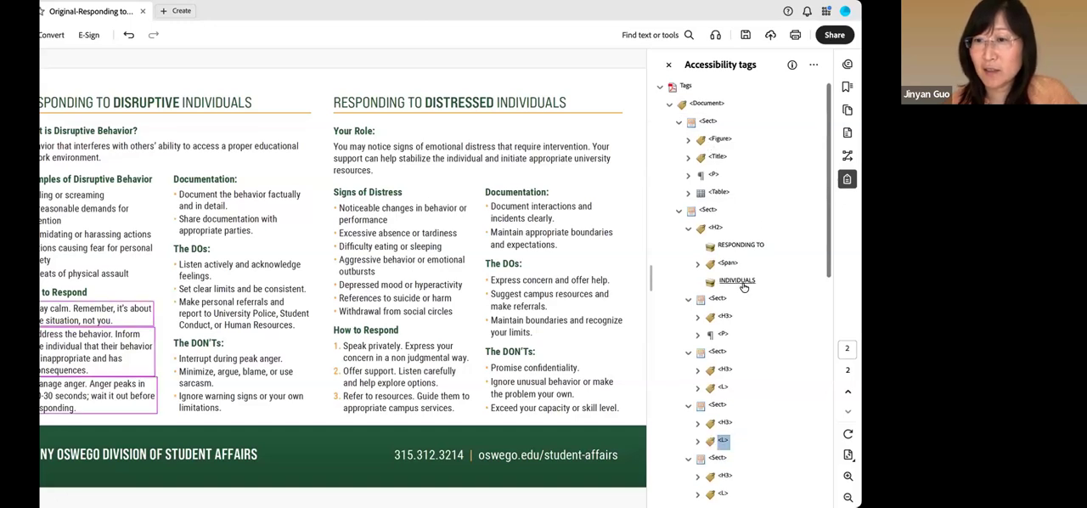
Examine which page content the section tags in the tag tree cover on both pages of the flyer
{"action": "scroll", "coordinate": [727, 257], "scroll_direction": "down", "scroll_amount": 1}
{"action": "scroll", "coordinate": [732, 259], "scroll_direction": "up", "scroll_amount": 1}
{"action": "scroll", "coordinate": [747, 365], "scroll_direction": "down", "scroll_amount": 1}
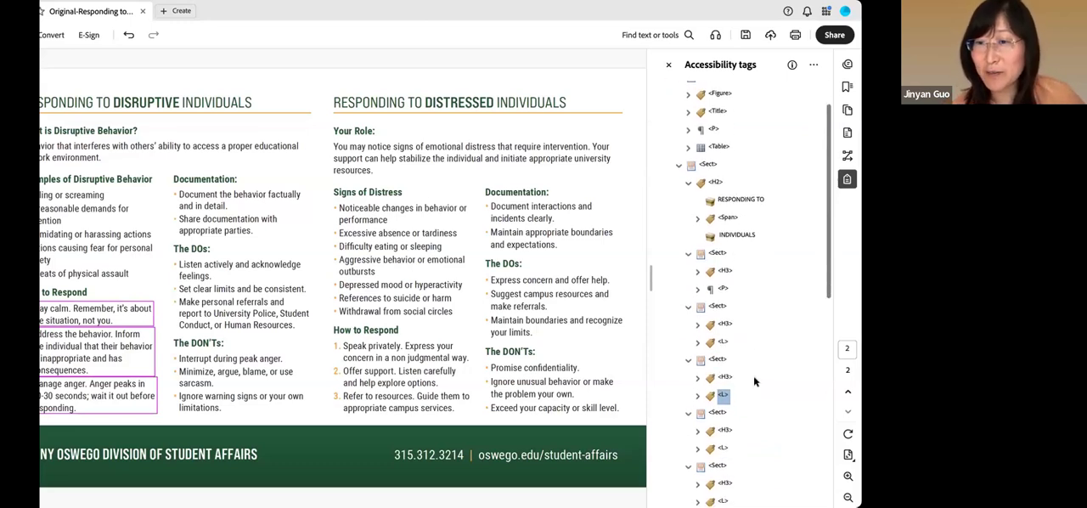
{"action": "scroll", "coordinate": [751, 378], "scroll_direction": "up", "scroll_amount": 1}
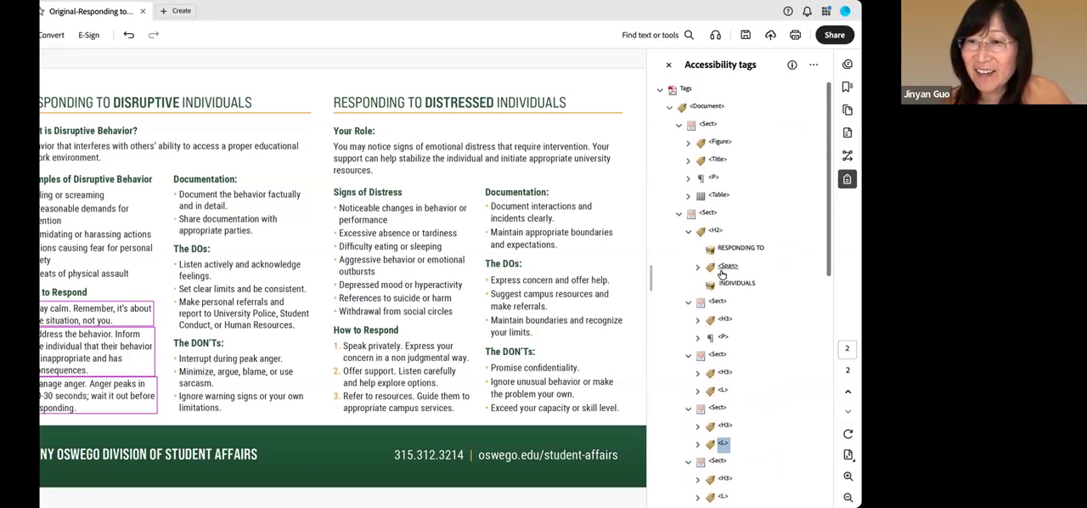
{"action": "left_click", "coordinate": [706, 126]}
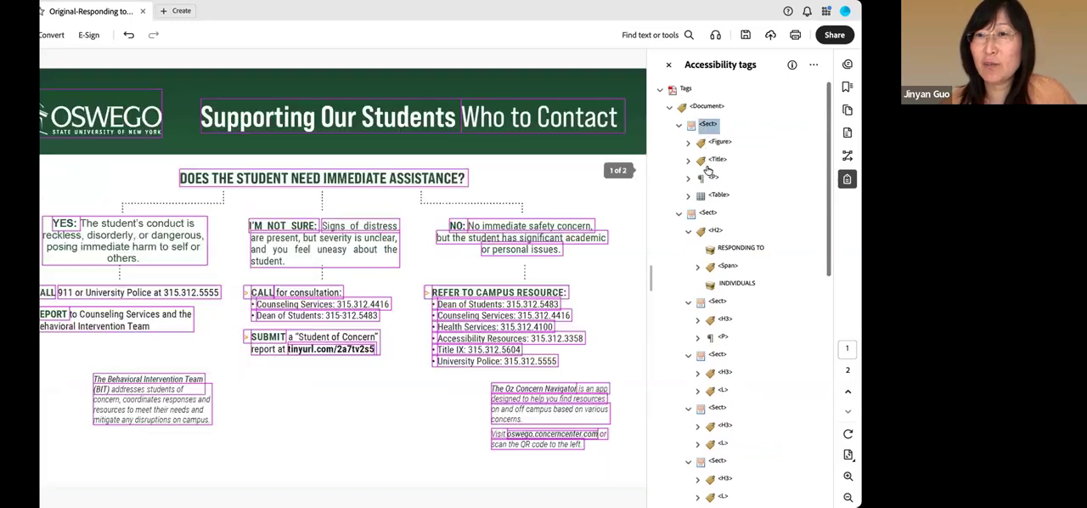
{"action": "scroll", "coordinate": [719, 191], "scroll_direction": "down", "scroll_amount": 3}
{"action": "left_click", "coordinate": [716, 183]}
{"action": "scroll", "coordinate": [718, 191], "scroll_direction": "up", "scroll_amount": 2}
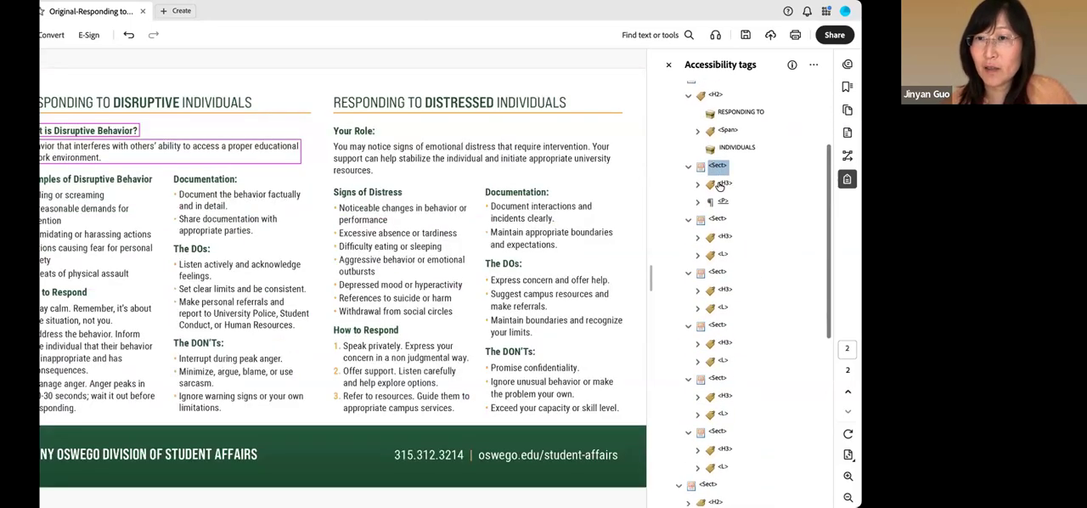
{"action": "scroll", "coordinate": [721, 204], "scroll_direction": "up", "scroll_amount": 4}
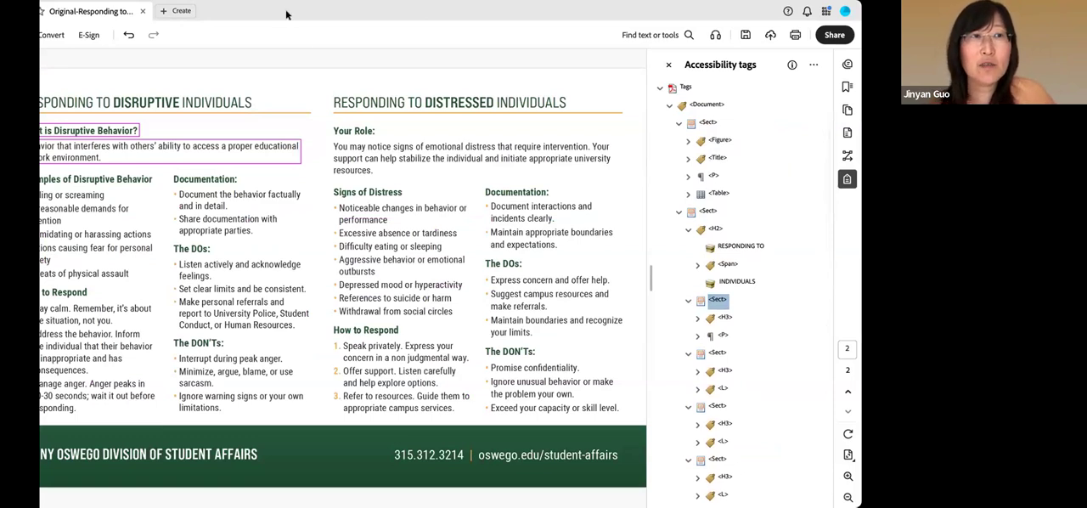
Open the flyer for PDF editing and select the Oswego logo on page 1
{"action": "left_click", "coordinate": [72, 101]}
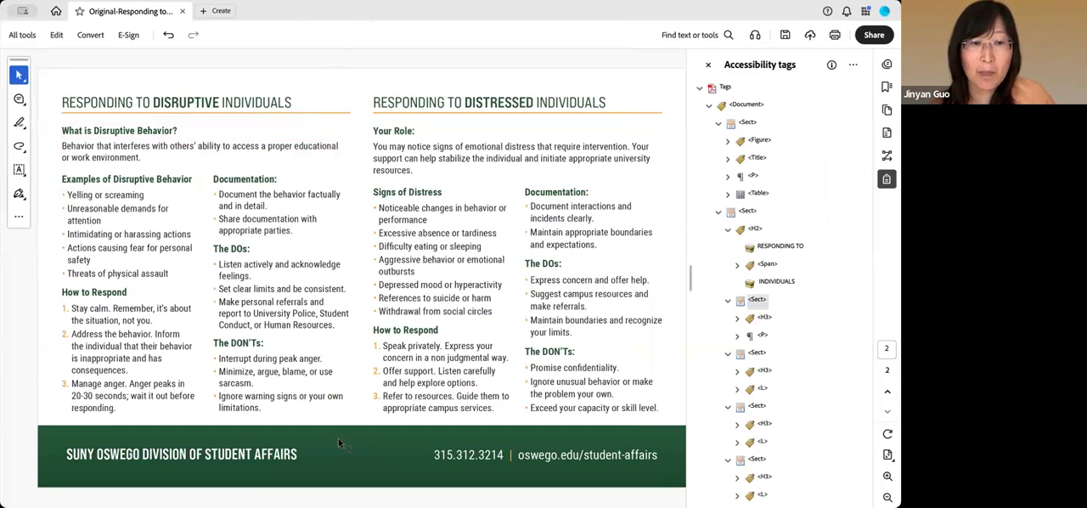
{"action": "left_click", "coordinate": [22, 35]}
{"action": "scroll", "coordinate": [72, 141], "scroll_direction": "up", "scroll_amount": 5}
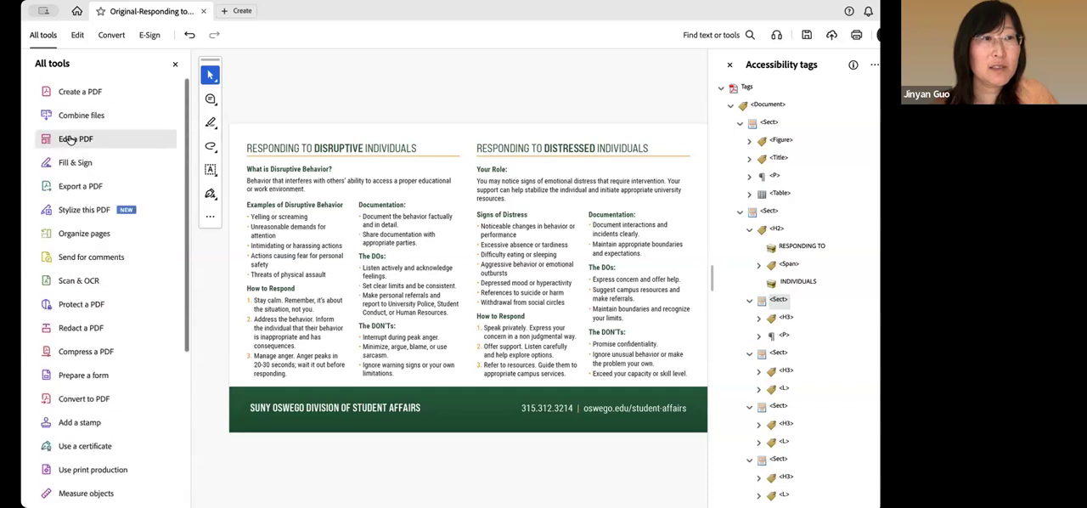
{"action": "left_click", "coordinate": [72, 139]}
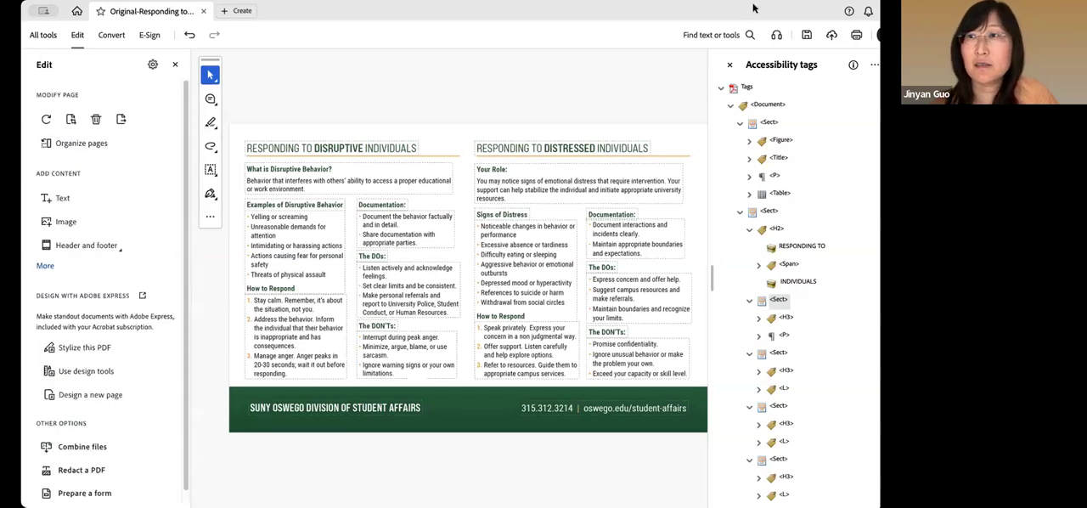
{"action": "scroll", "coordinate": [434, 169], "scroll_direction": "down", "scroll_amount": 3}
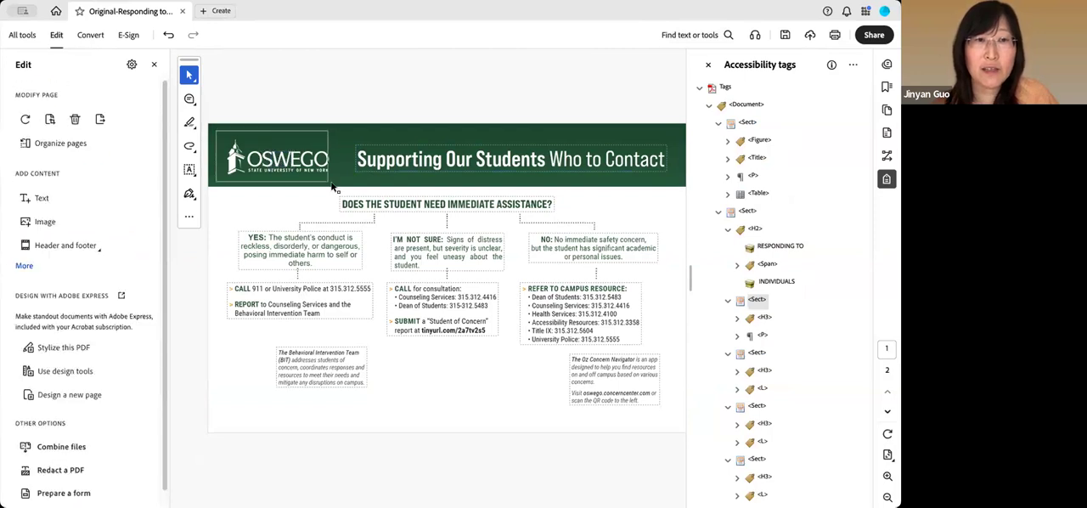
{"action": "left_click", "coordinate": [281, 160]}
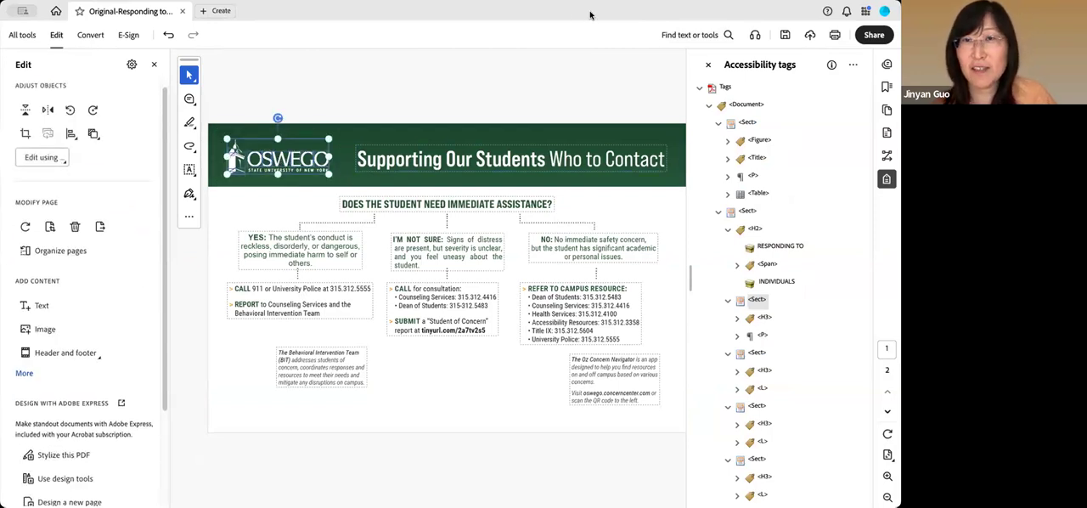
{"action": "left_click", "coordinate": [850, 65]}
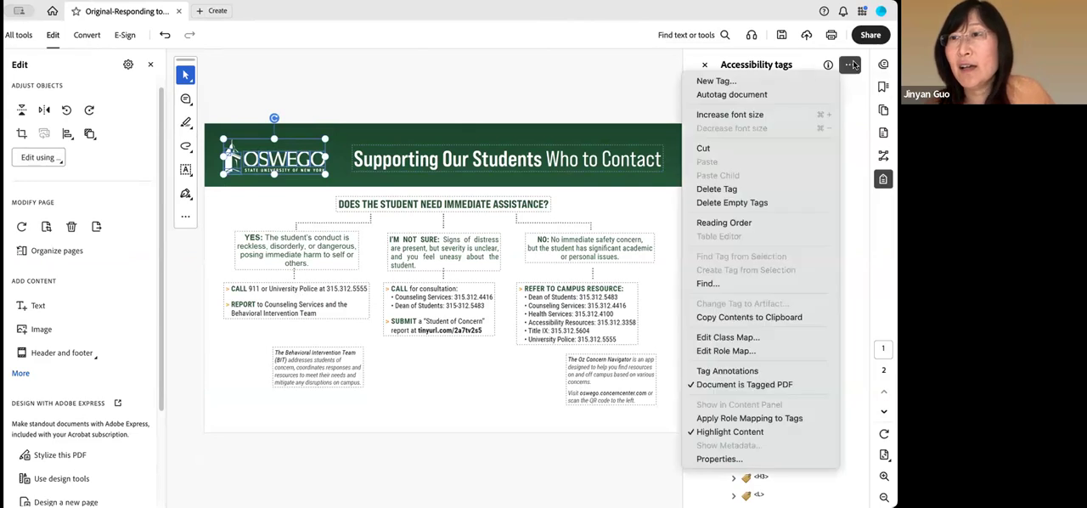
{"action": "left_click", "coordinate": [724, 81]}
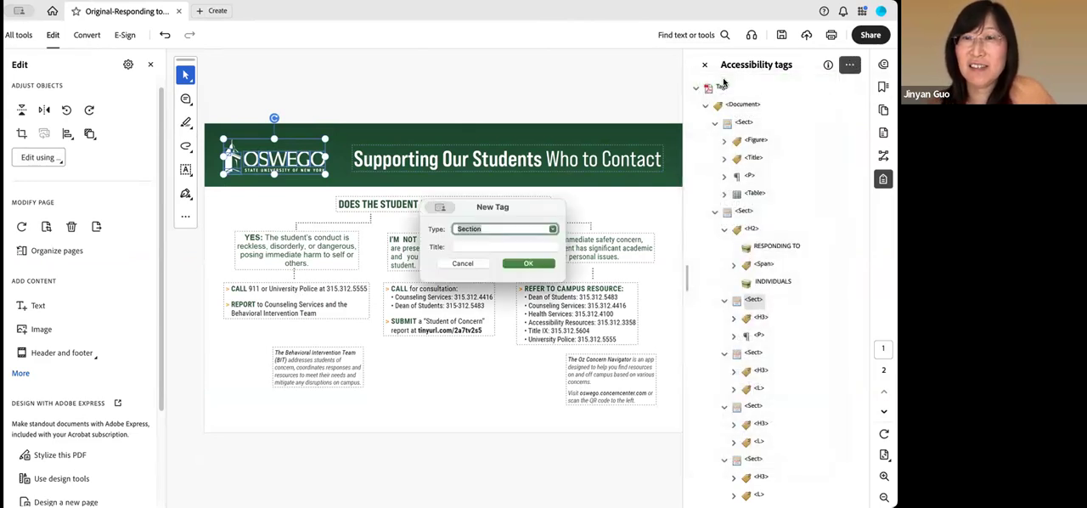
{"action": "left_click", "coordinate": [463, 263]}
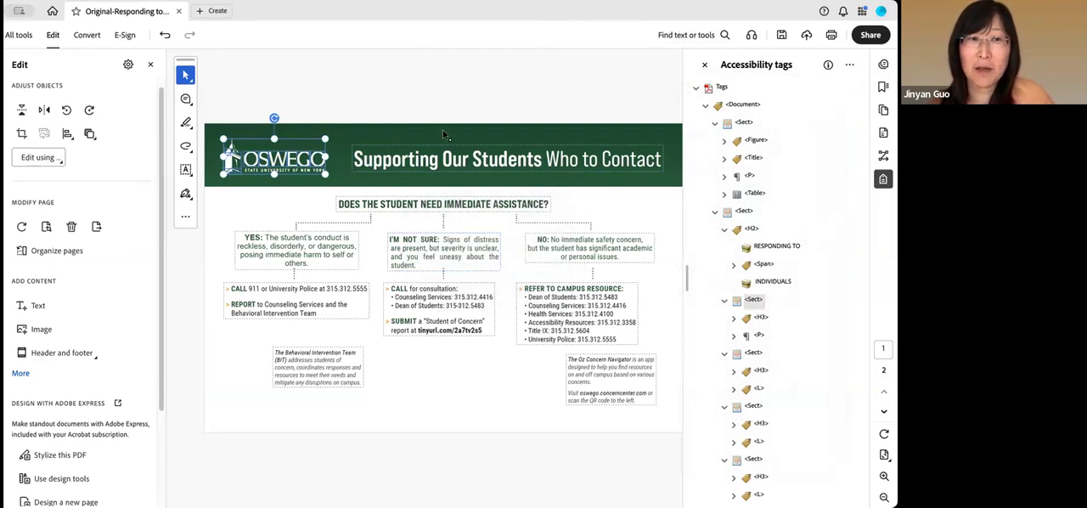
{"action": "left_click", "coordinate": [609, 220]}
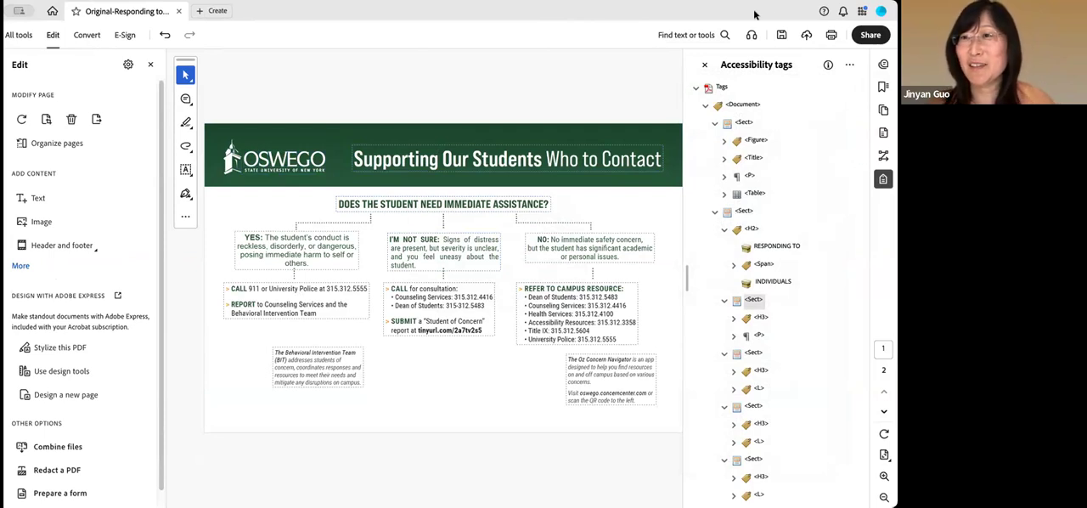
Select the page 1 title text "Supporting Our Students Who to Contact" and check the tag options available for it
{"action": "left_click", "coordinate": [850, 65]}
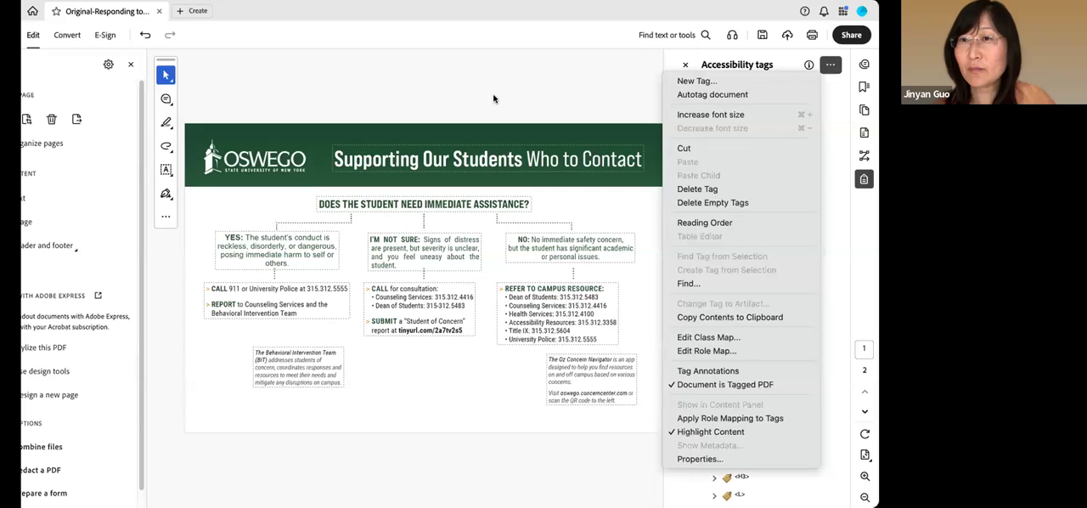
{"action": "left_click", "coordinate": [356, 167]}
{"action": "left_click_drag", "start_coordinate": [337, 156], "coordinate": [654, 155]}
{"action": "left_click", "coordinate": [830, 65]}
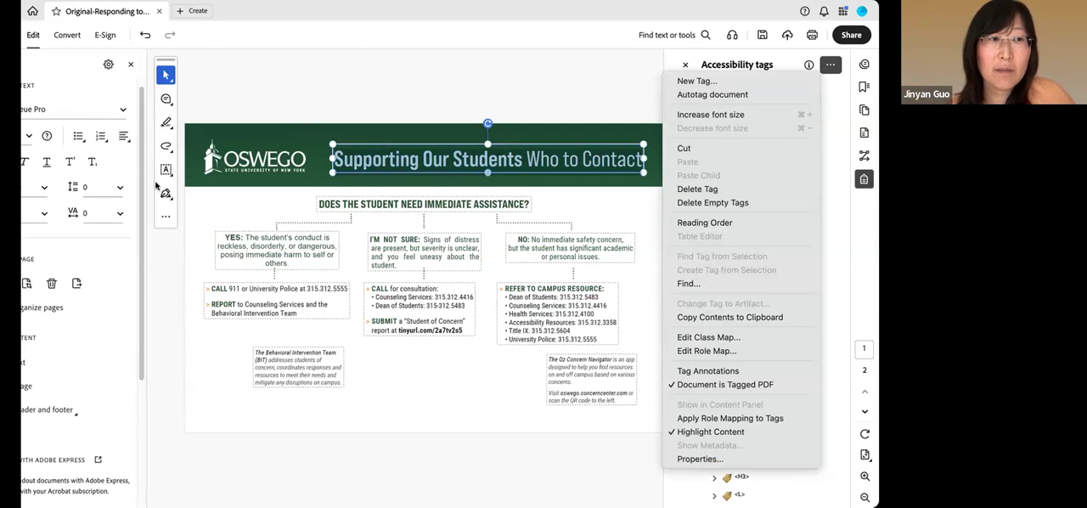
{"action": "key", "text": "Escape"}
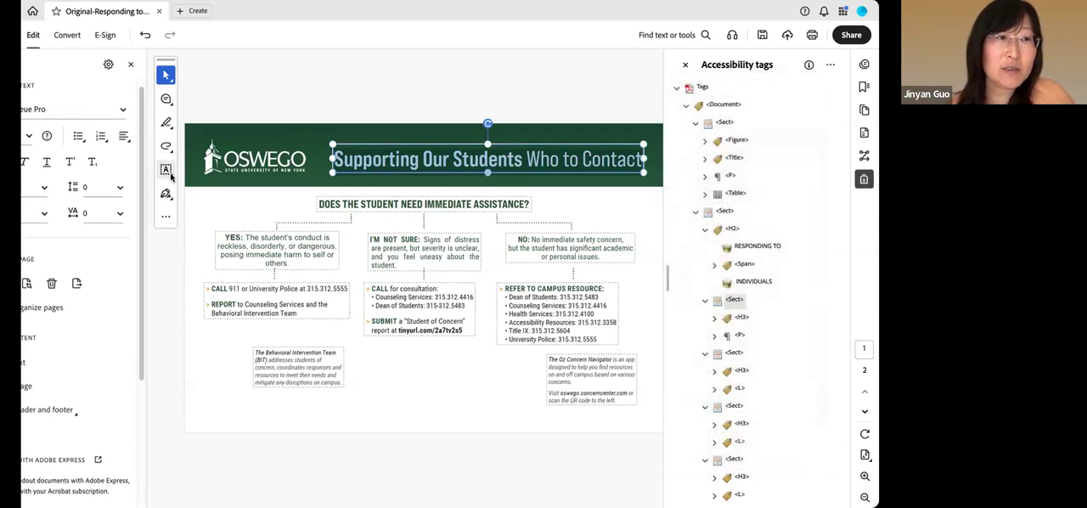
Draw a small rectangle between the two page 2 headings with the Rectangle tool, leaving its comment empty
{"action": "left_click", "coordinate": [171, 177]}
{"action": "mouse_move", "coordinate": [170, 177]}
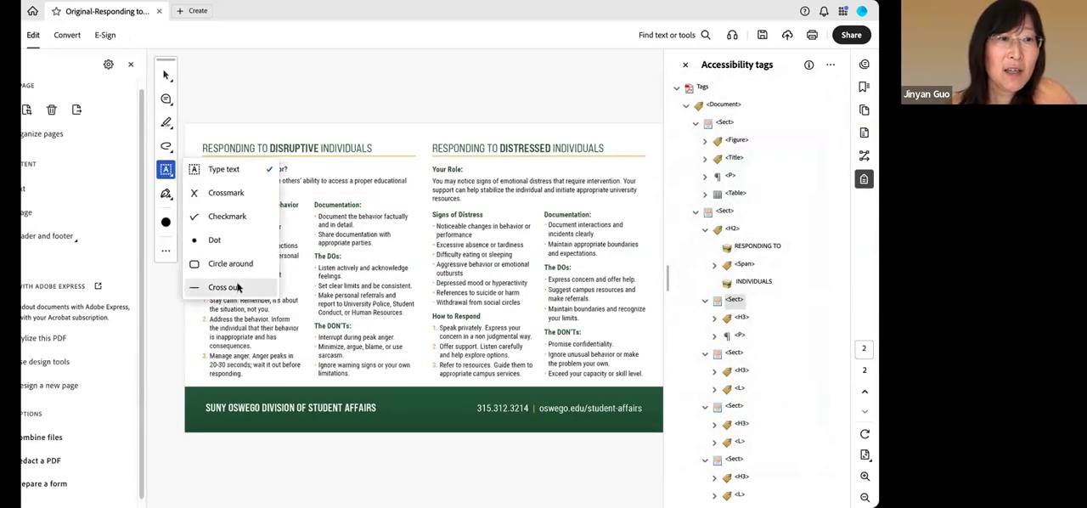
{"action": "left_click", "coordinate": [168, 147]}
{"action": "mouse_move", "coordinate": [168, 147]}
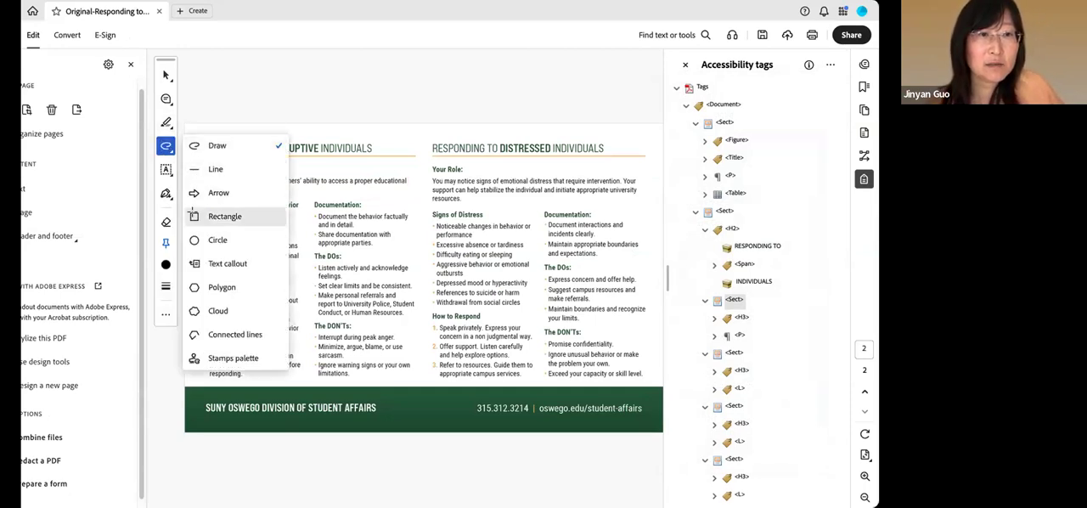
{"action": "left_click", "coordinate": [193, 214]}
{"action": "left_click_drag", "start_coordinate": [386, 136], "coordinate": [426, 157]}
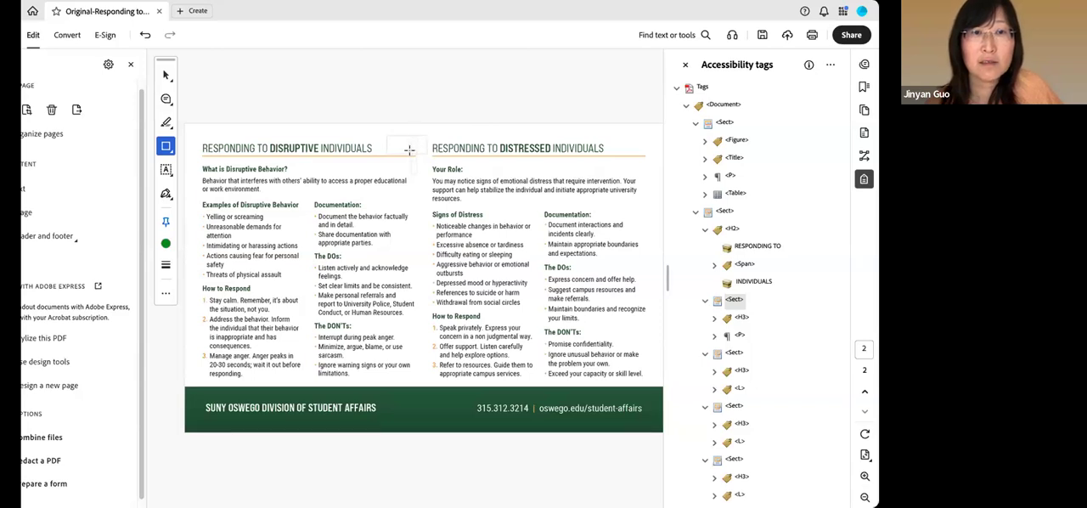
{"action": "left_click", "coordinate": [409, 150]}
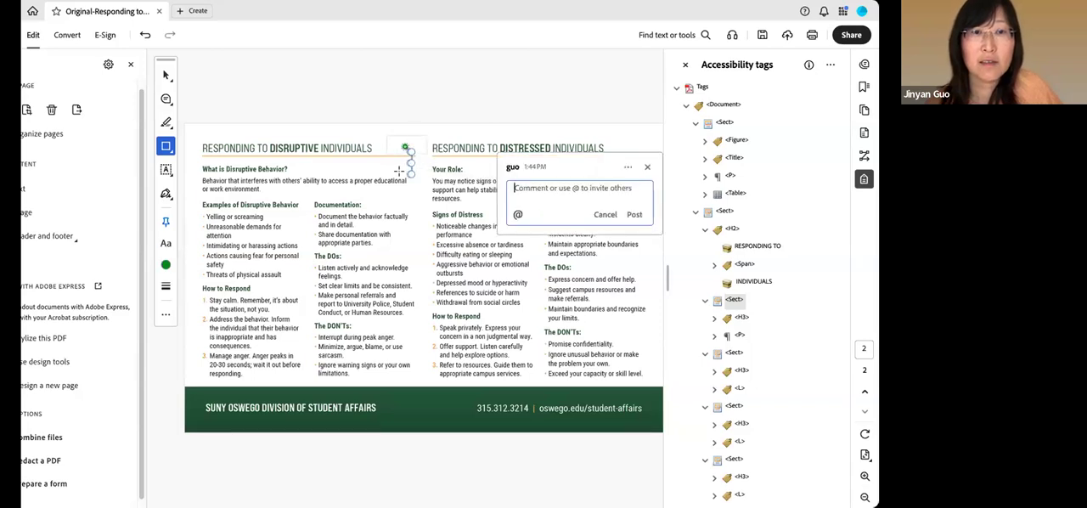
{"action": "left_click", "coordinate": [647, 167]}
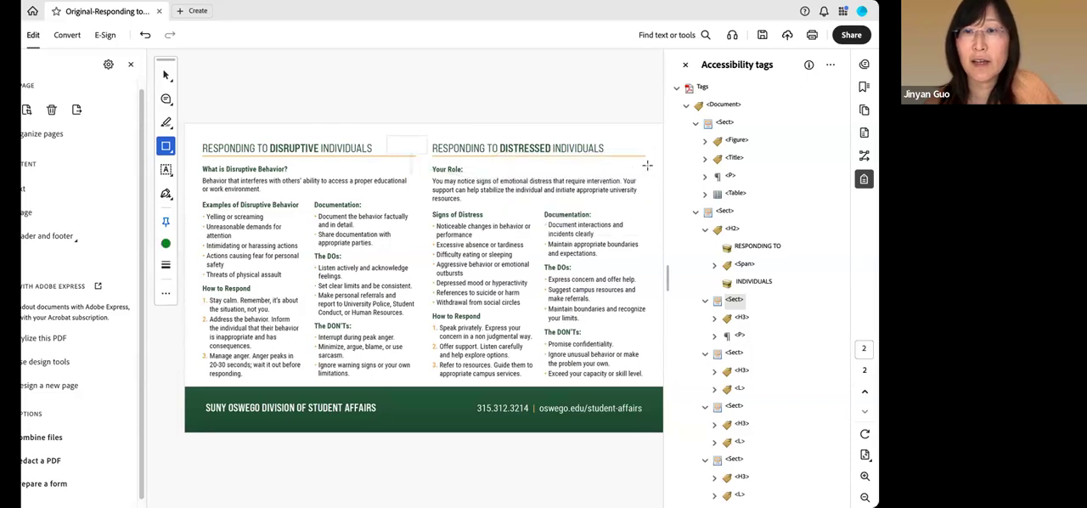
Select the rectangle between the page 2 headings, open Reading Order and place its dialog clear of the headings
{"action": "left_click", "coordinate": [408, 138]}
{"action": "left_click", "coordinate": [829, 65]}
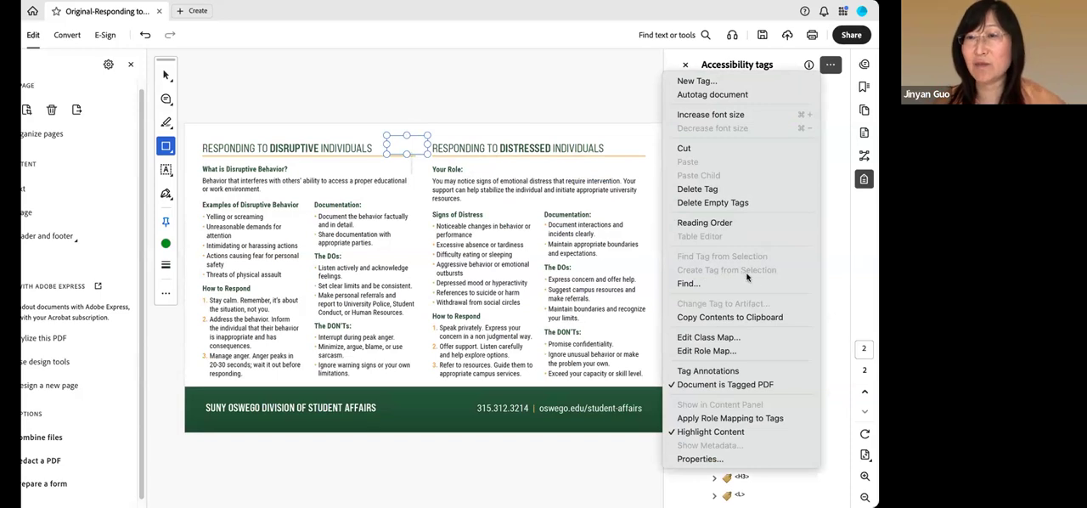
{"action": "left_click", "coordinate": [608, 67]}
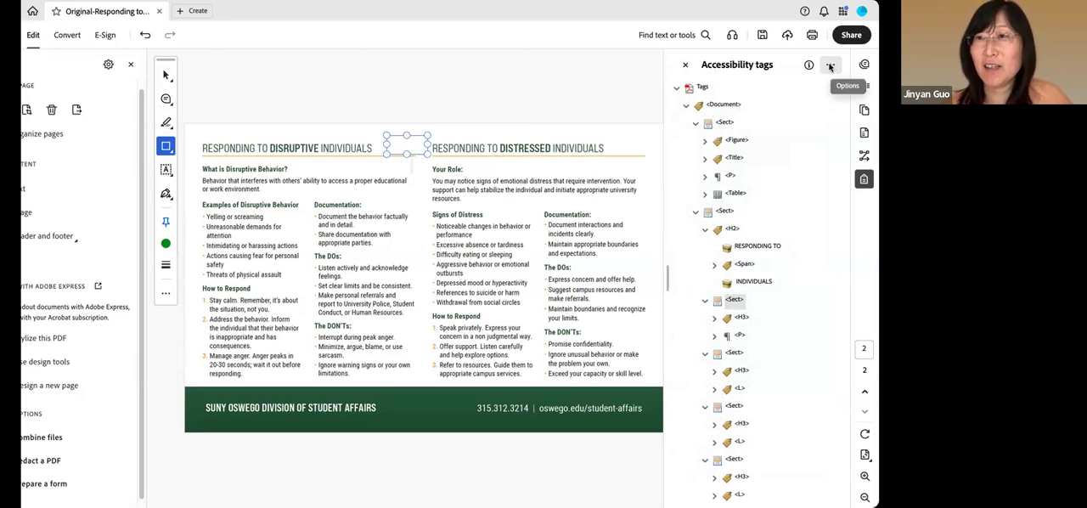
{"action": "left_click", "coordinate": [831, 66]}
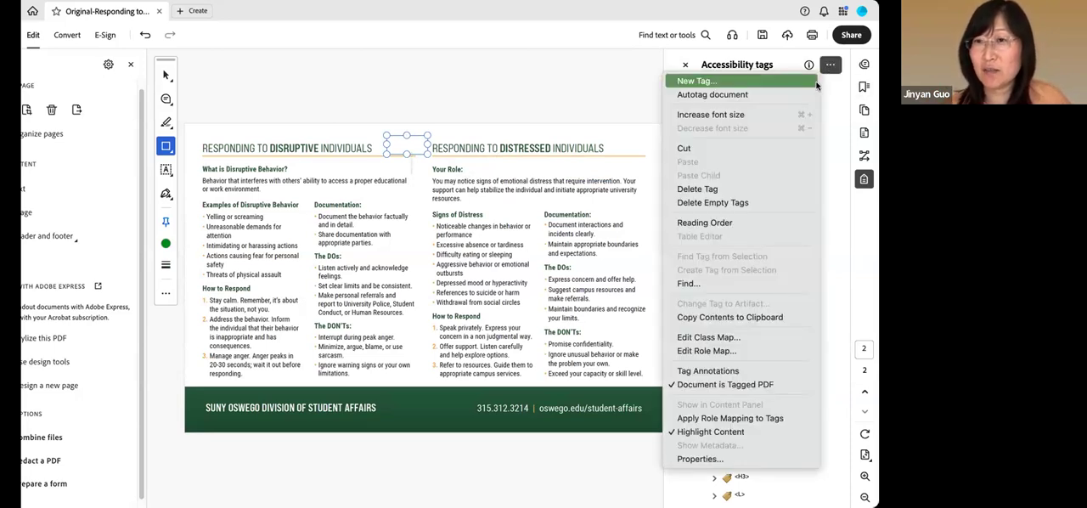
{"action": "left_click", "coordinate": [736, 224]}
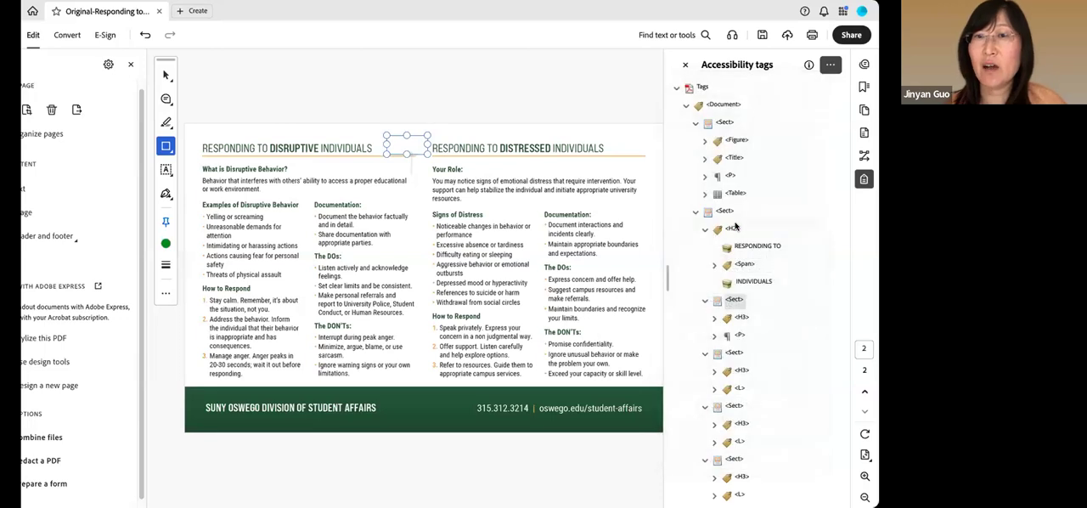
{"action": "left_click_drag", "start_coordinate": [548, 81], "coordinate": [767, 80]}
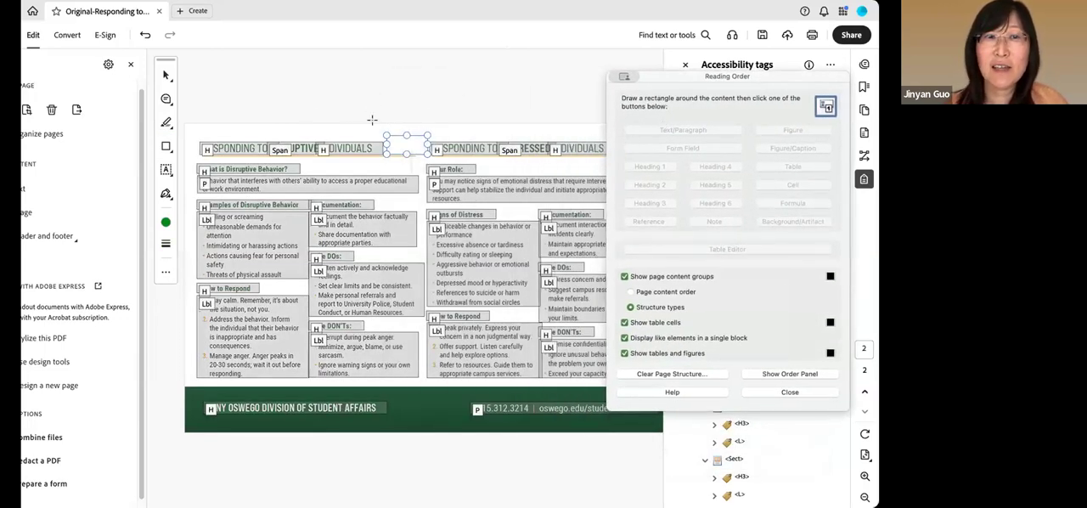
Try to mark the drawn rectangle between the page 2 headings as content to tag in Reading Order
{"action": "left_click", "coordinate": [194, 130]}
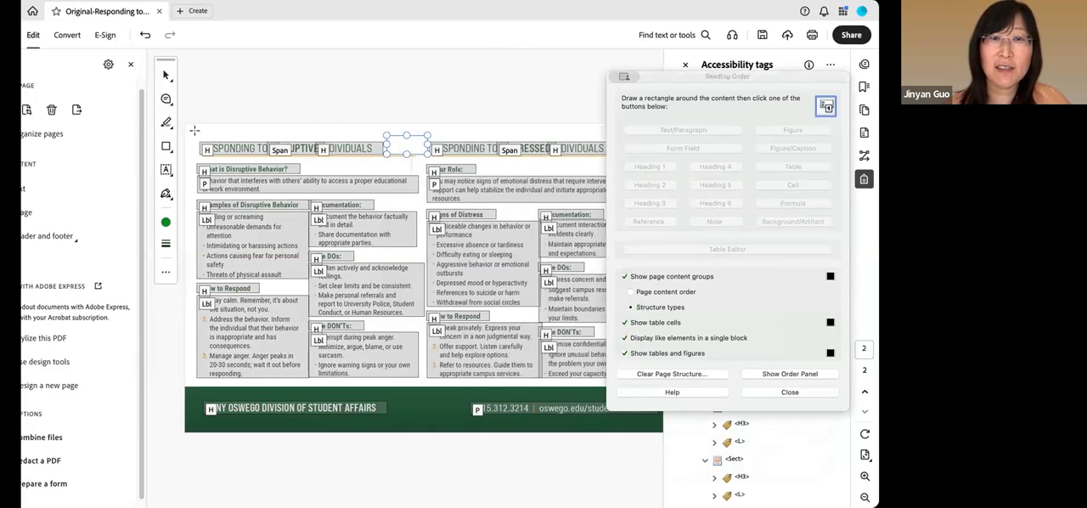
{"action": "left_click_drag", "start_coordinate": [371, 122], "coordinate": [438, 164]}
{"action": "left_click_drag", "start_coordinate": [383, 128], "coordinate": [431, 160]}
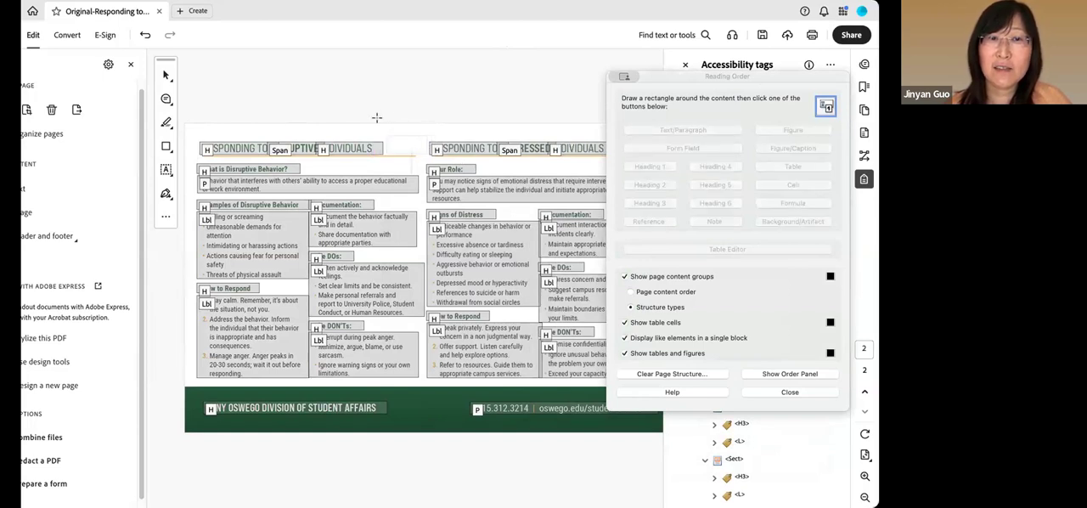
{"action": "left_click_drag", "start_coordinate": [381, 128], "coordinate": [441, 164]}
{"action": "left_click_drag", "start_coordinate": [368, 122], "coordinate": [438, 164]}
Mark the Oswego logo on page 1 as the content to tag in Reading Order
{"action": "scroll", "coordinate": [461, 99], "scroll_direction": "up", "scroll_amount": 2}
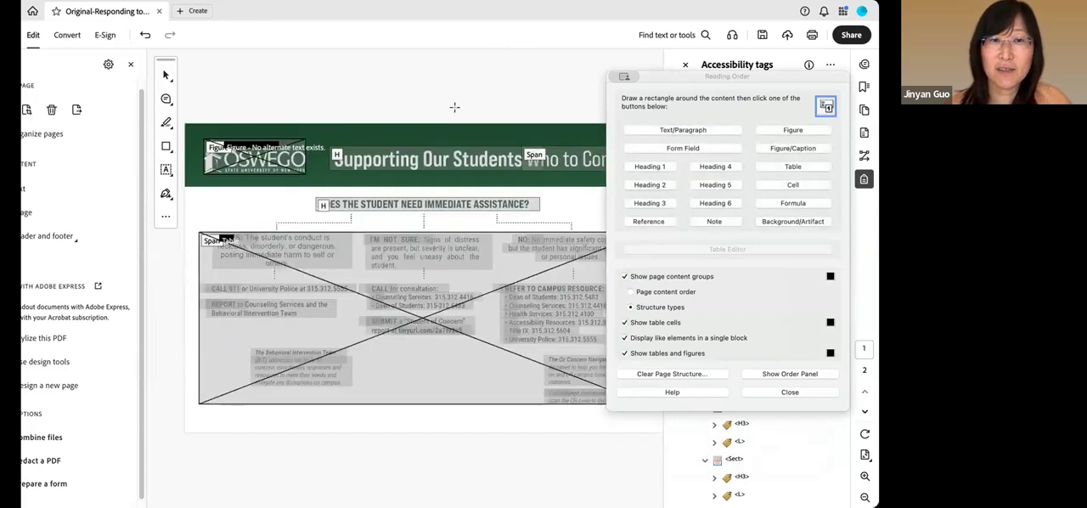
{"action": "left_click_drag", "start_coordinate": [199, 128], "coordinate": [324, 184]}
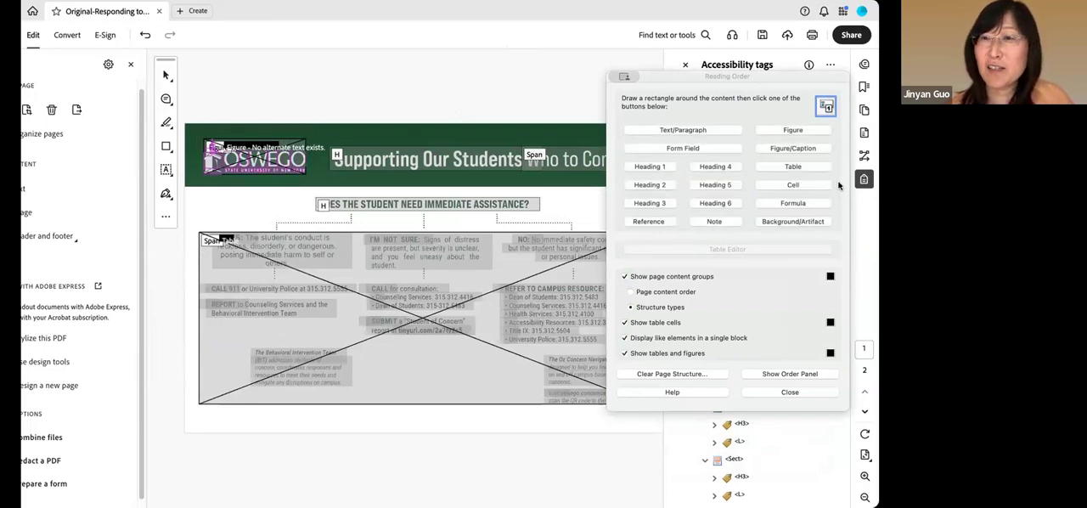